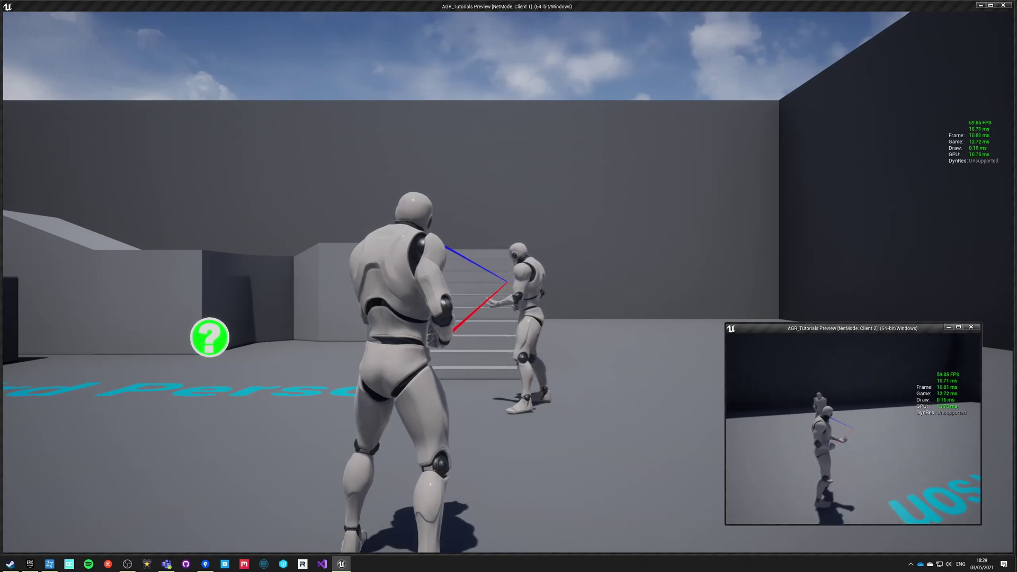
Step: Test the Client 2 character's crouching and movement in the multiplayer preview and watch how it replicates in Client 1
key("d")
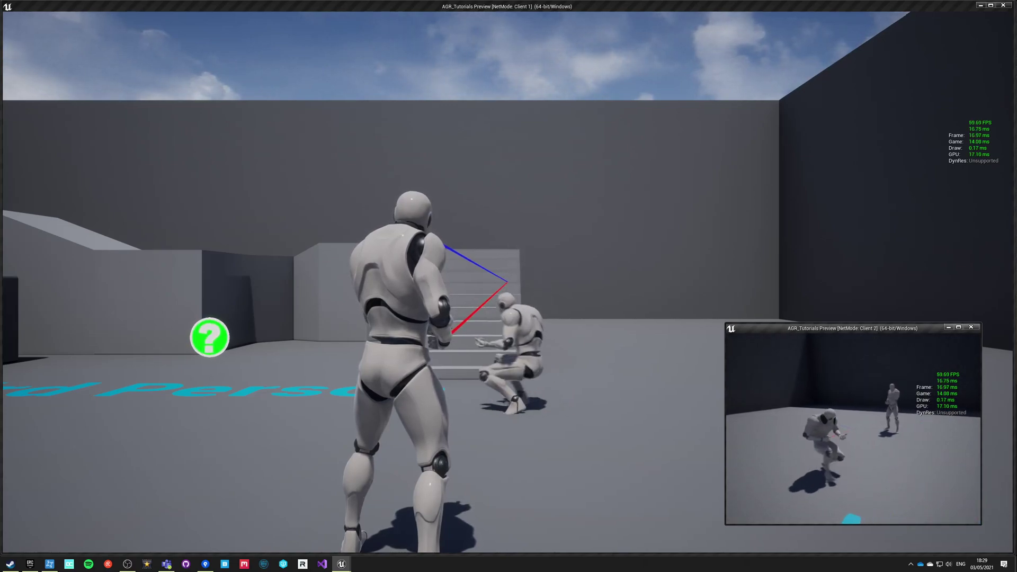
key("a")
key("d")
key("w")
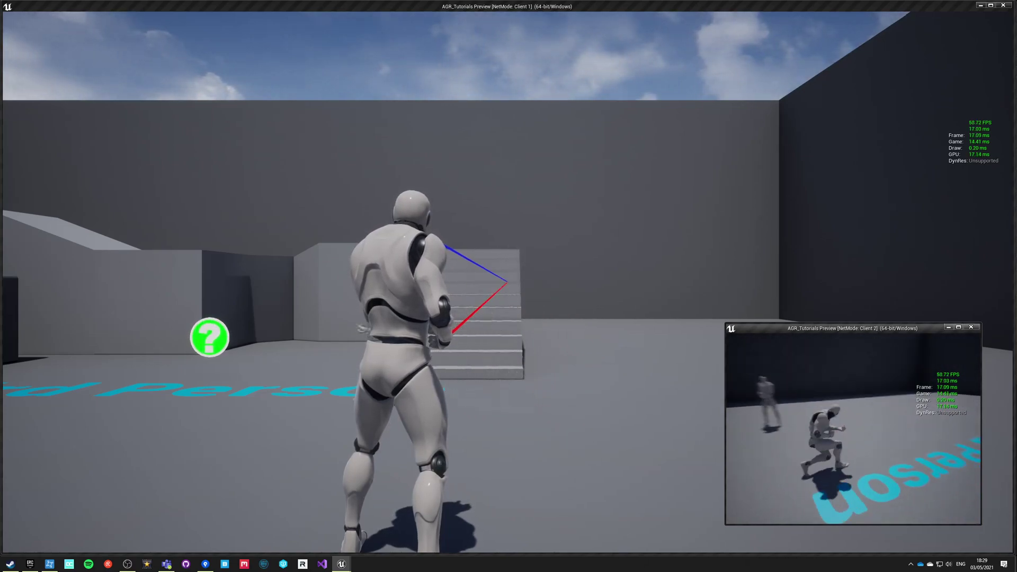
key("w")
key("space")
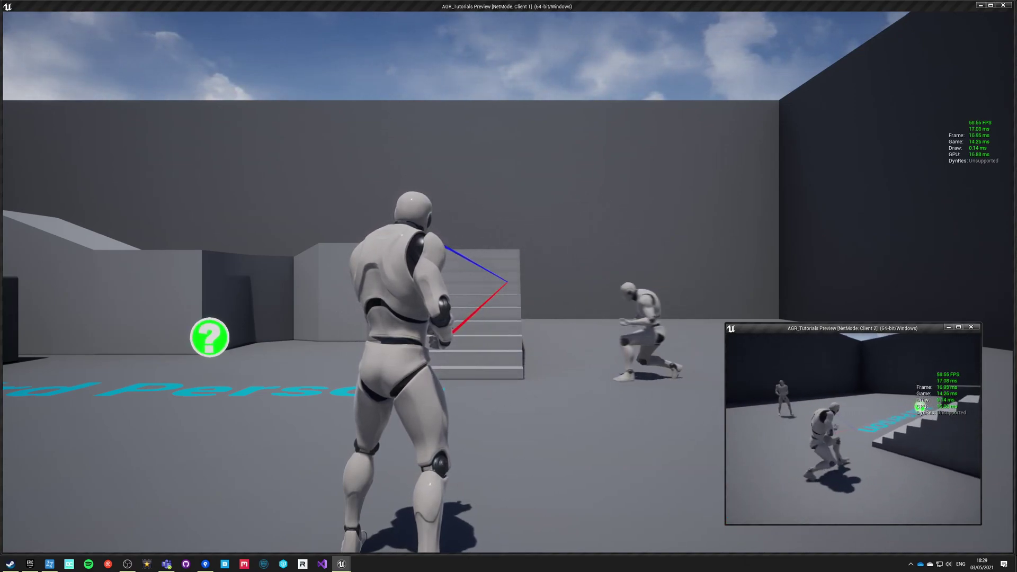
key("a")
key("d")
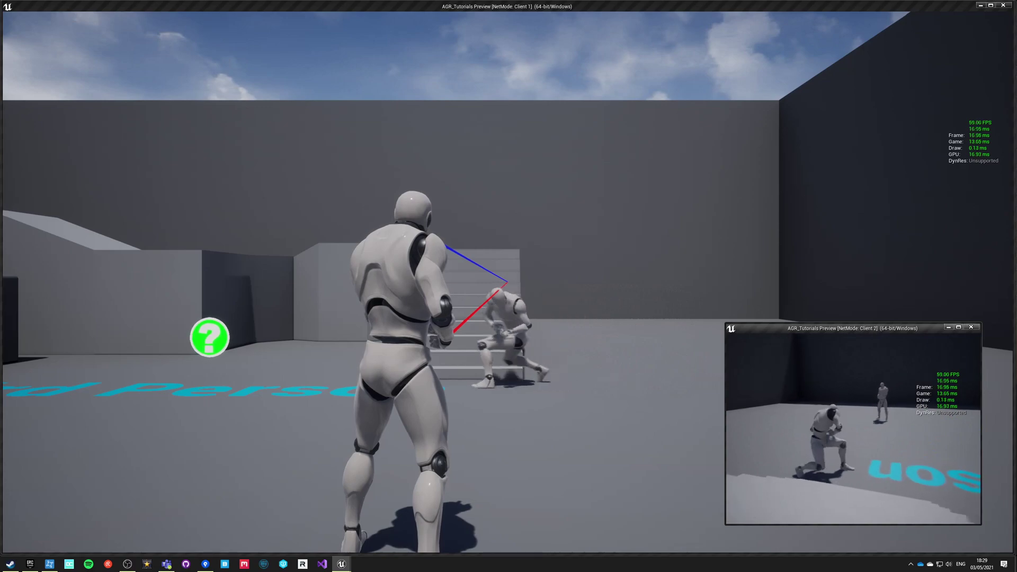
key("a")
key("d")
key("a")
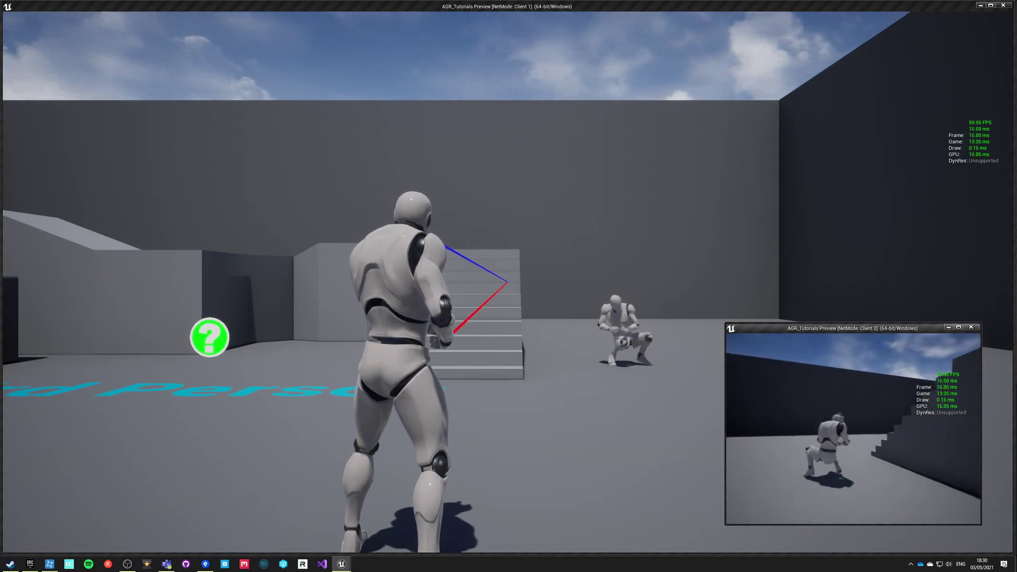
key("c")
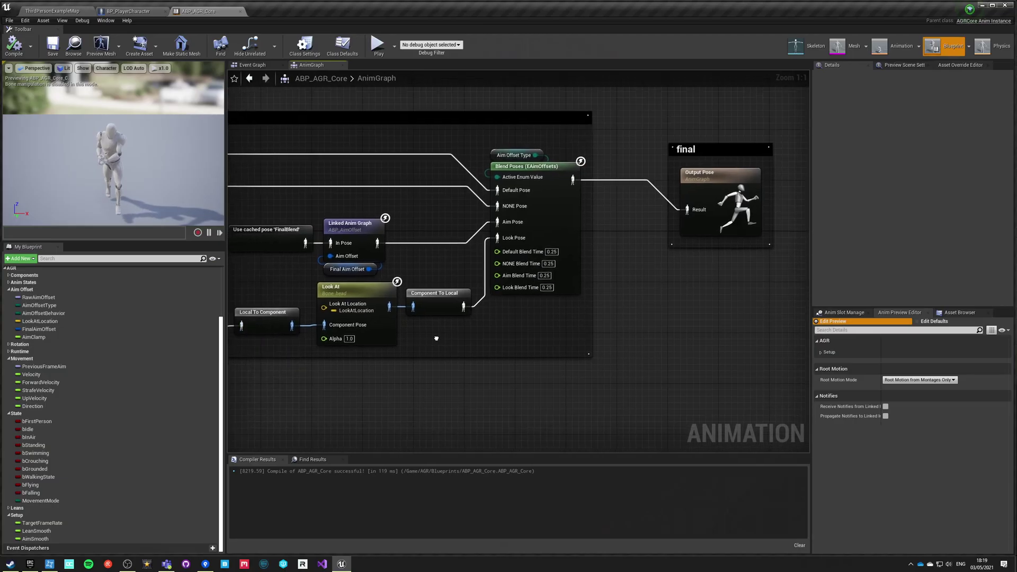
Step: Examine the aim offset section of the AnimGraph and the Movement and State variables of ABP_AGR_Core
scroll(426, 342, "down", 2)
scroll(421, 336, "up", 2)
right_click_drag(422, 337, 424, 333)
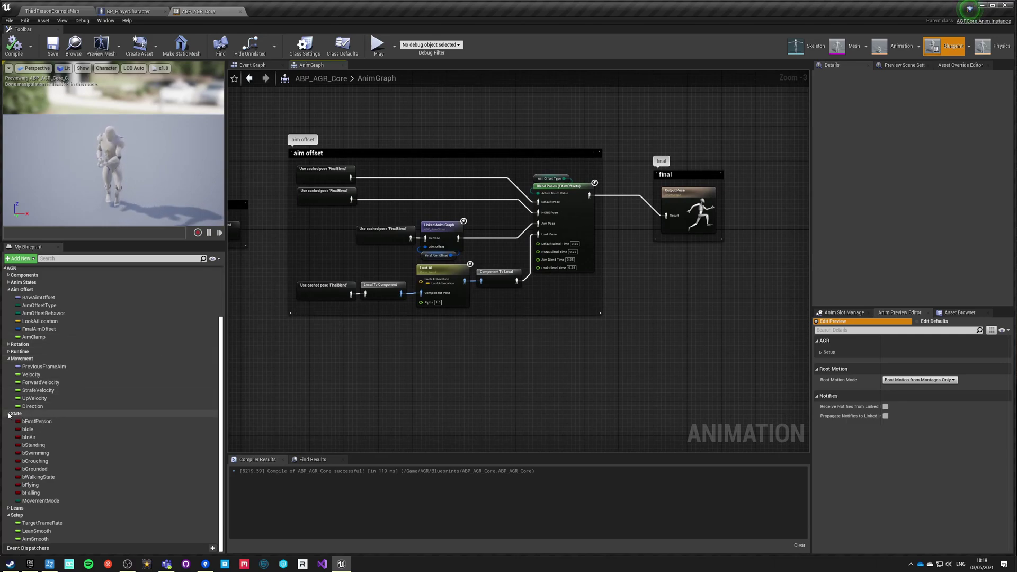
scroll(9, 416, "up", 3)
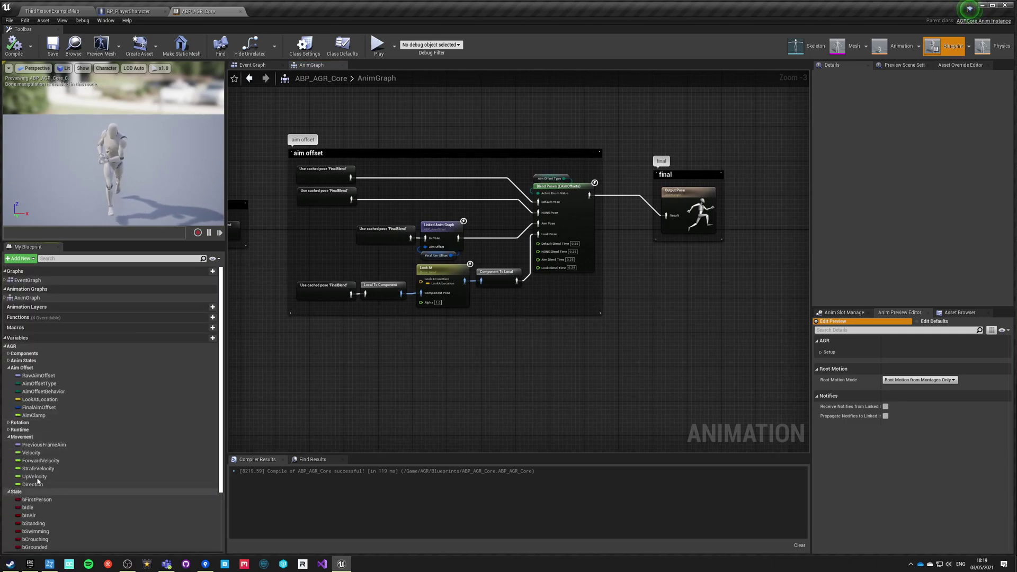
scroll(21, 490, "down", 3)
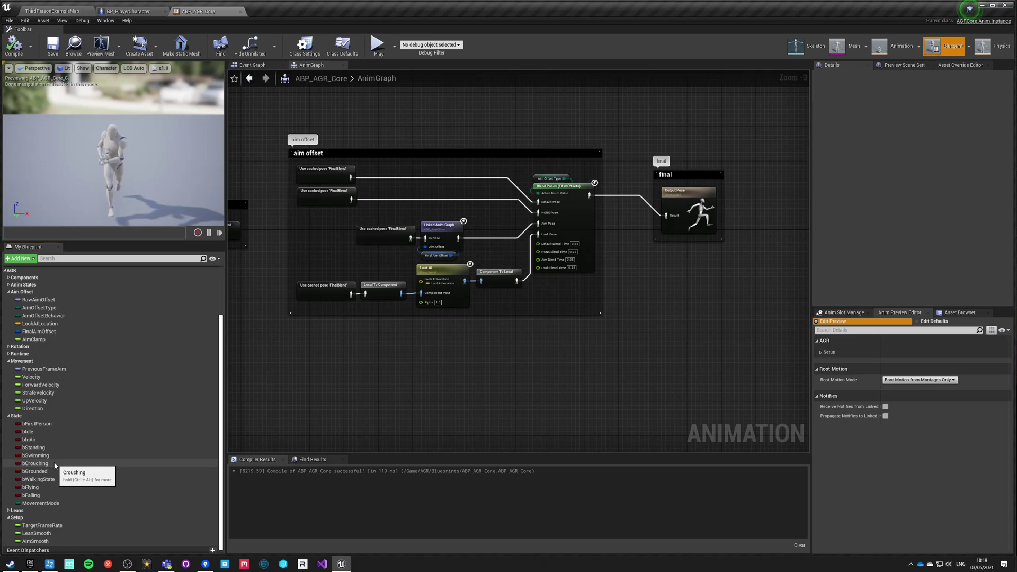
Step: Examine the components and the landed and aim node groups in the BP_PlayerCharacter event graph
left_click(129, 11)
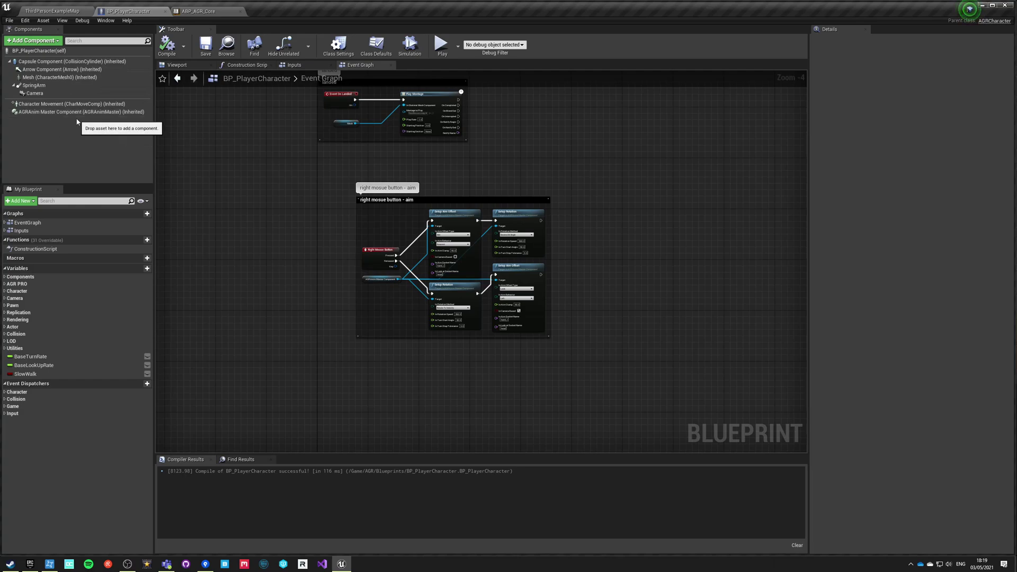
right_click_drag(315, 179, 300, 223)
scroll(293, 306, "down", 1)
scroll(308, 228, "up", 3)
scroll(319, 235, "down", 3)
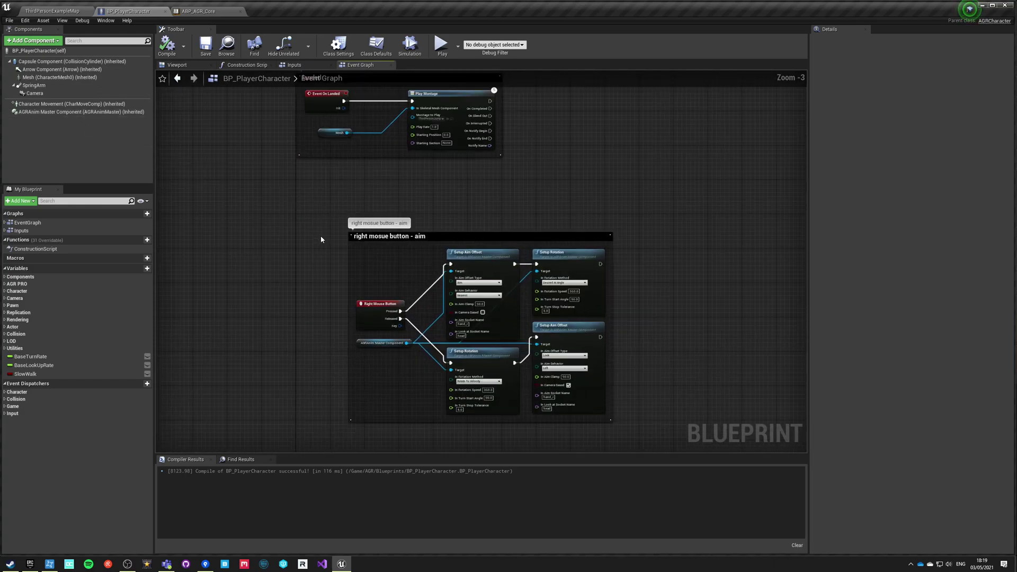
right_click_drag(320, 235, 293, 243)
scroll(293, 243, "up", 3)
scroll(290, 237, "down", 2)
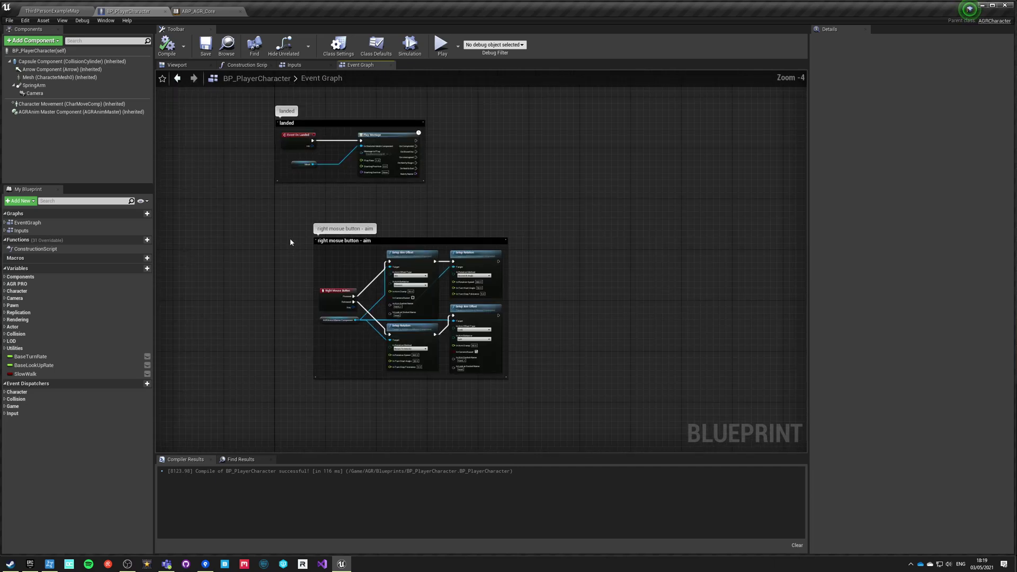
right_click_drag(287, 231, 340, 236)
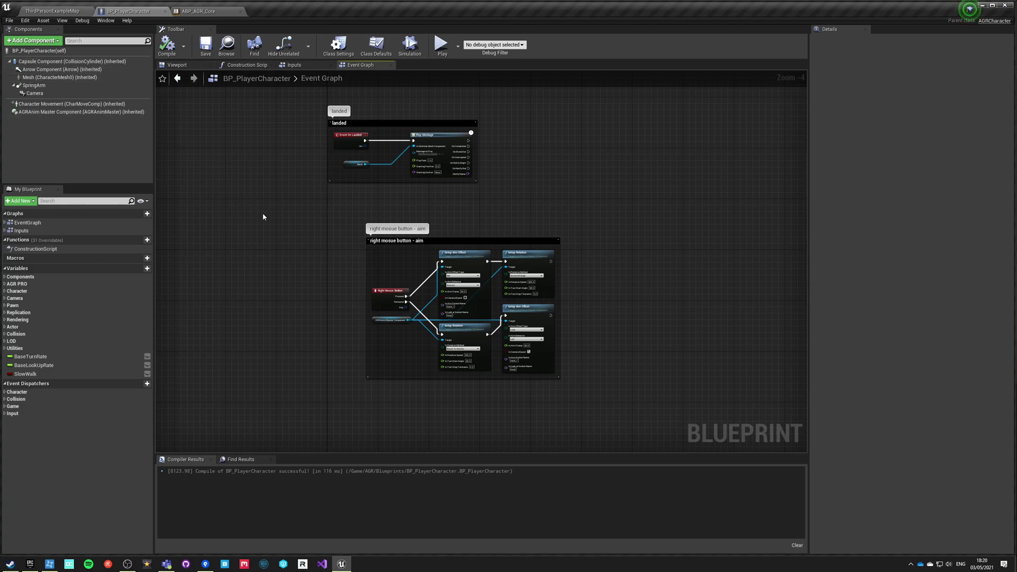
Step: In ABP_AGR_Core's AnimGraph, add a MovementMode getter wired to a Blend Poses (EMovementMode) node and list the element pins it offers
left_click(205, 12)
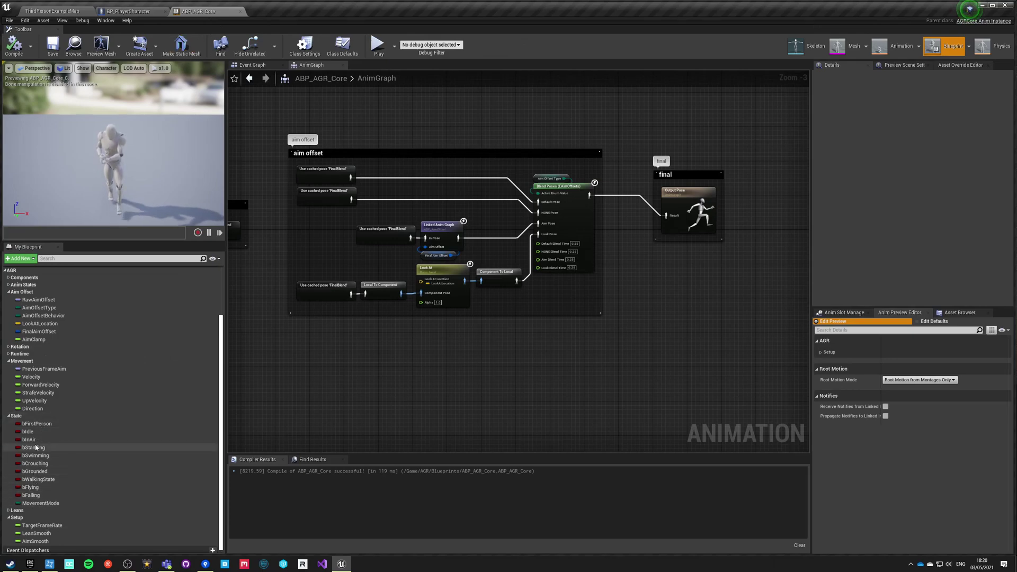
left_click(41, 503)
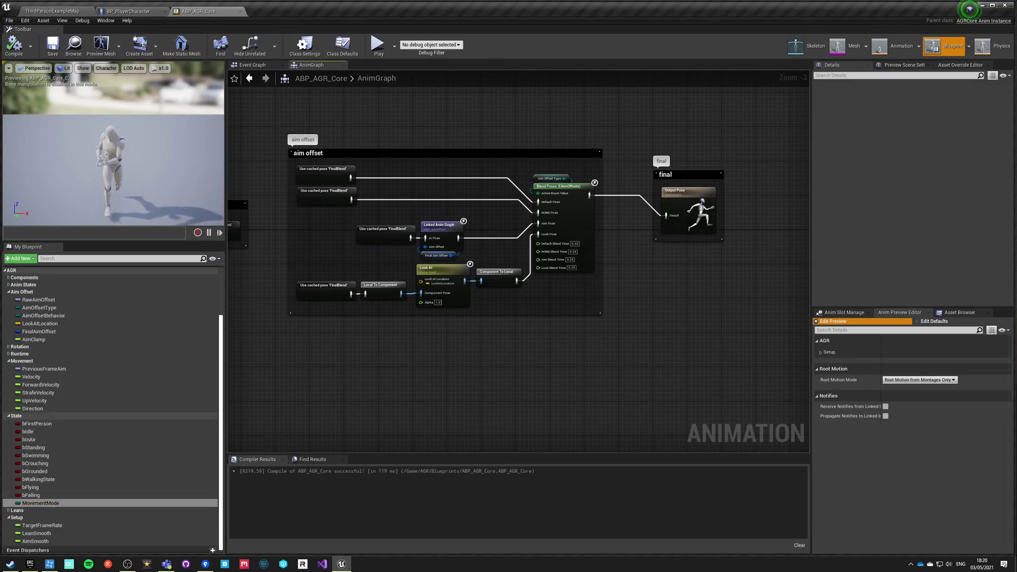
right_click_drag(627, 393, 575, 340)
left_click_drag(41, 502, 534, 365)
left_click(551, 337)
type("blend movement mov")
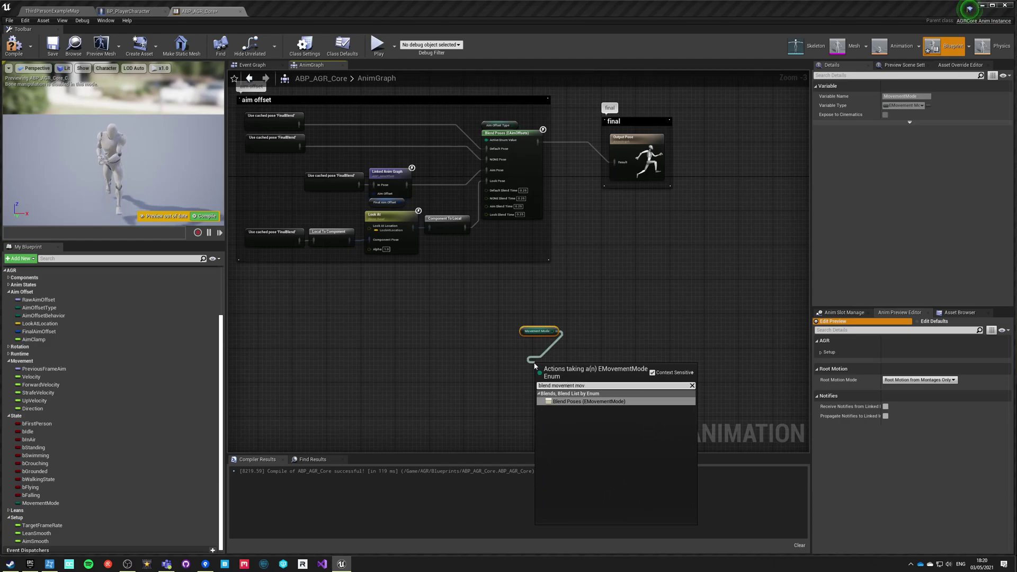
key("Return")
scroll(534, 371, "up", 3)
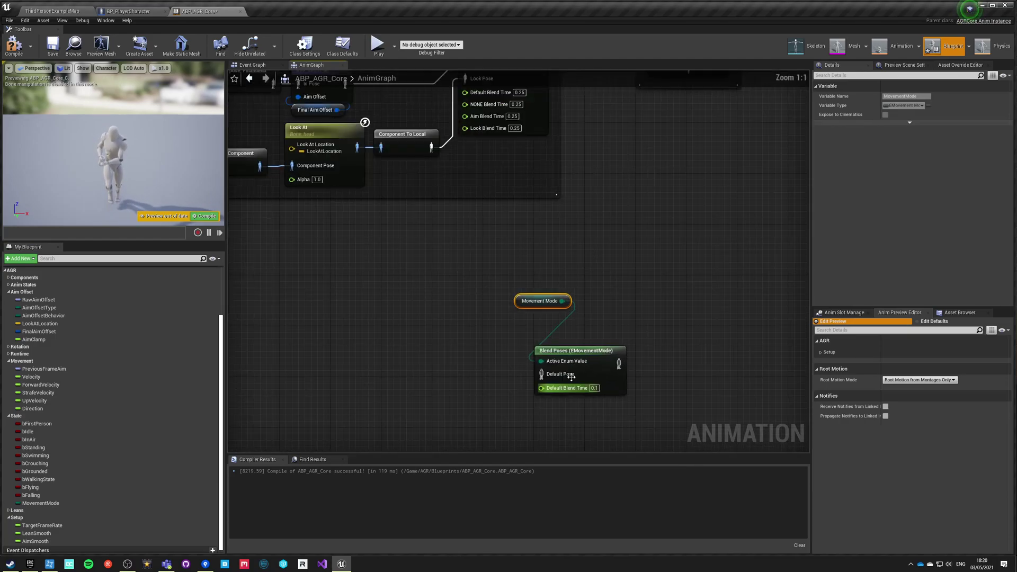
right_click(561, 378)
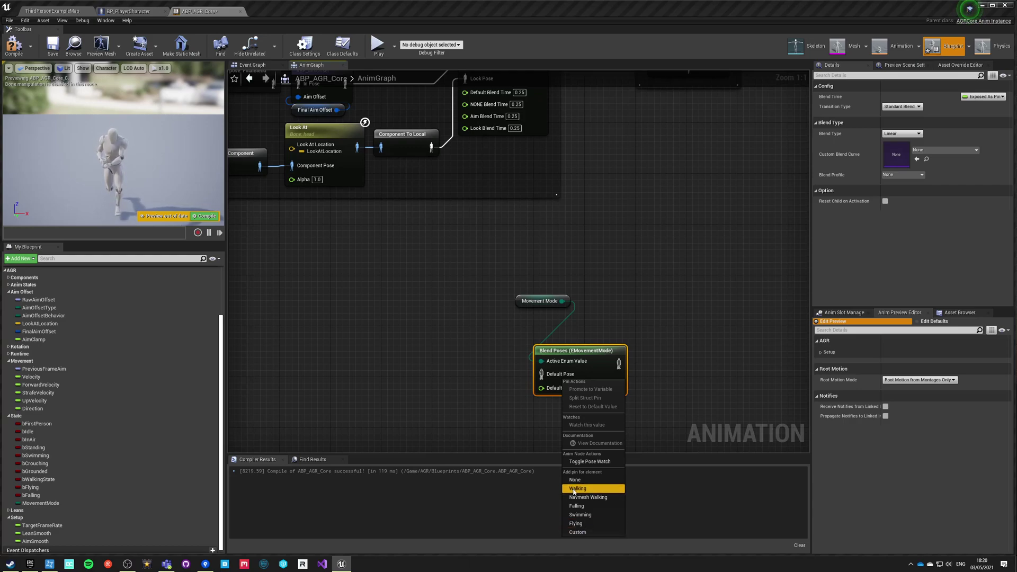
Step: Delete the Movement Mode getter and the Blend Poses (EMovementMode) node from the AnimGraph
left_click_drag(490, 266, 592, 391)
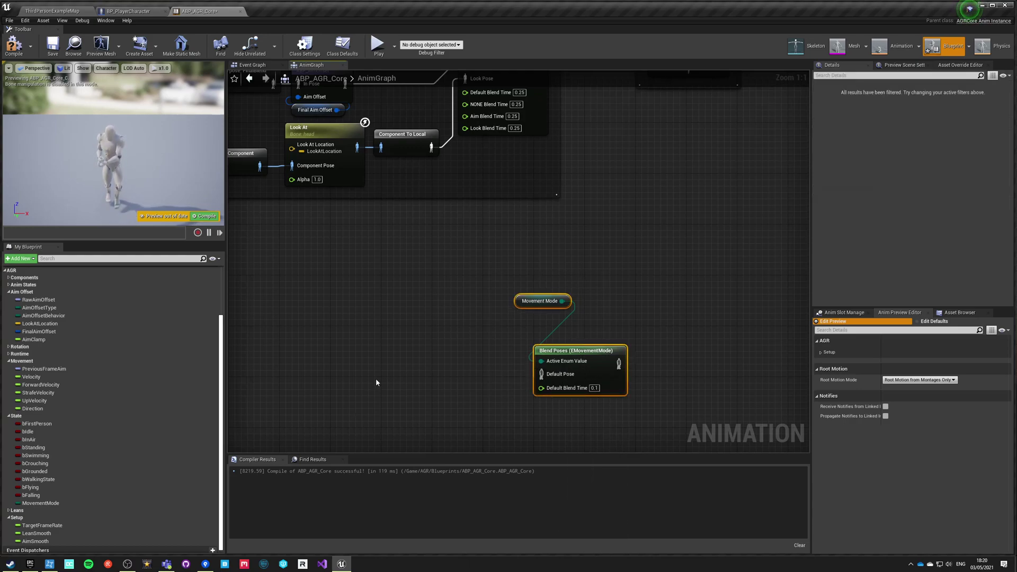
key("Delete")
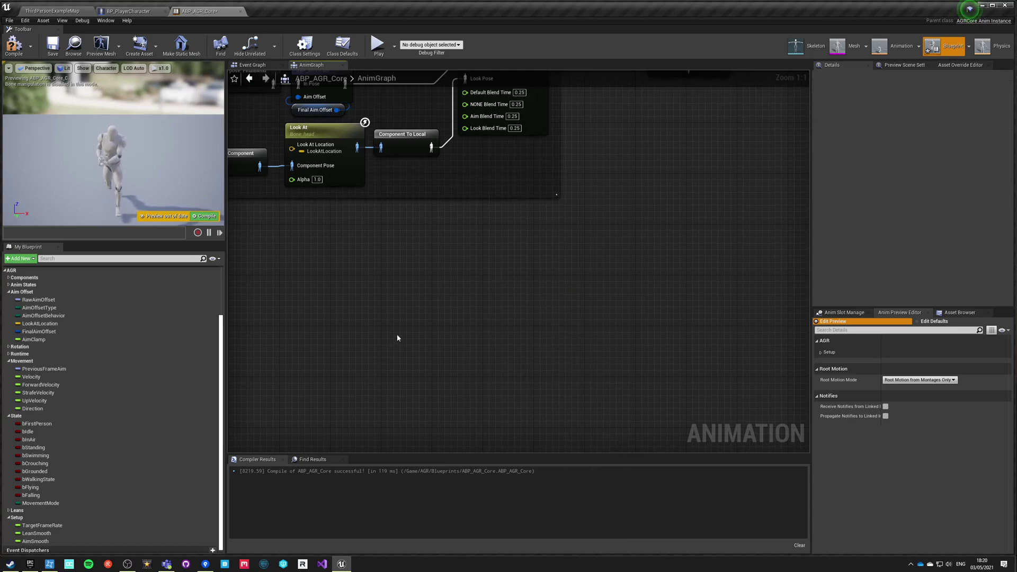
Step: Inspect the State booleans bInAir, bFalling, bFlying, bWalkingState, bGrounded and bCrouching one by one
left_click(31, 441)
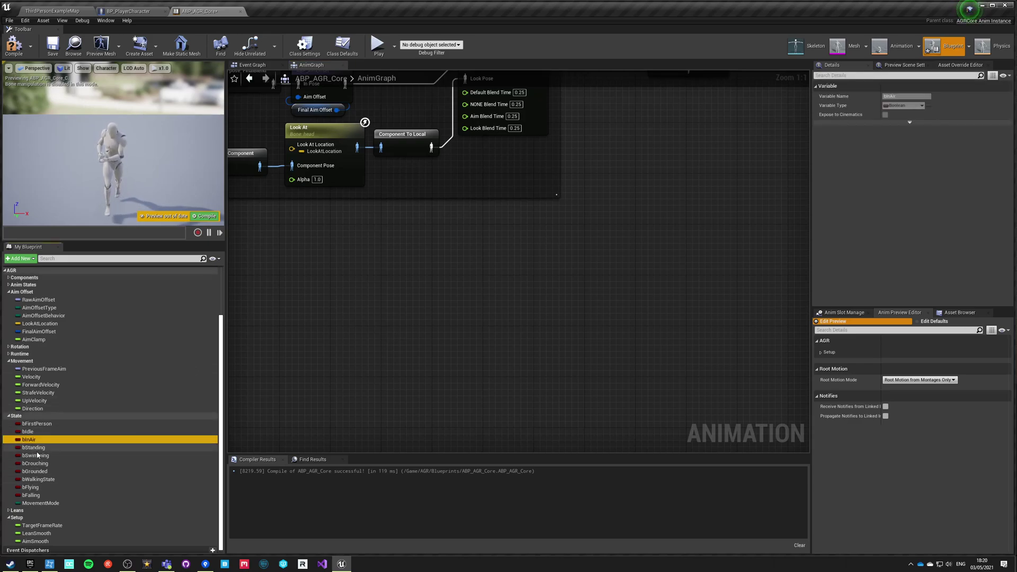
left_click(32, 496)
left_click(32, 490)
left_click(32, 496)
left_click(33, 490)
left_click(32, 441)
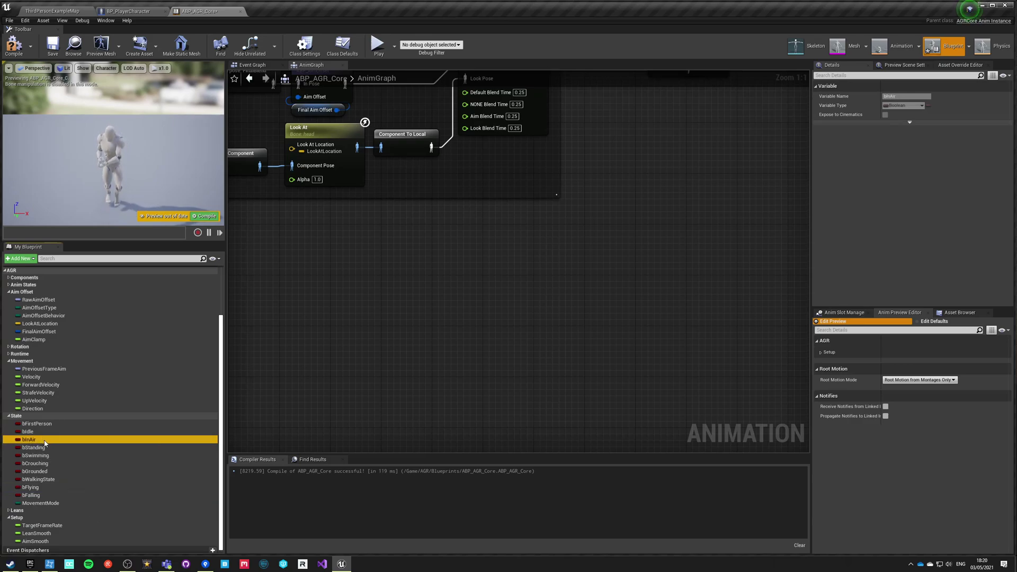
left_click(33, 495)
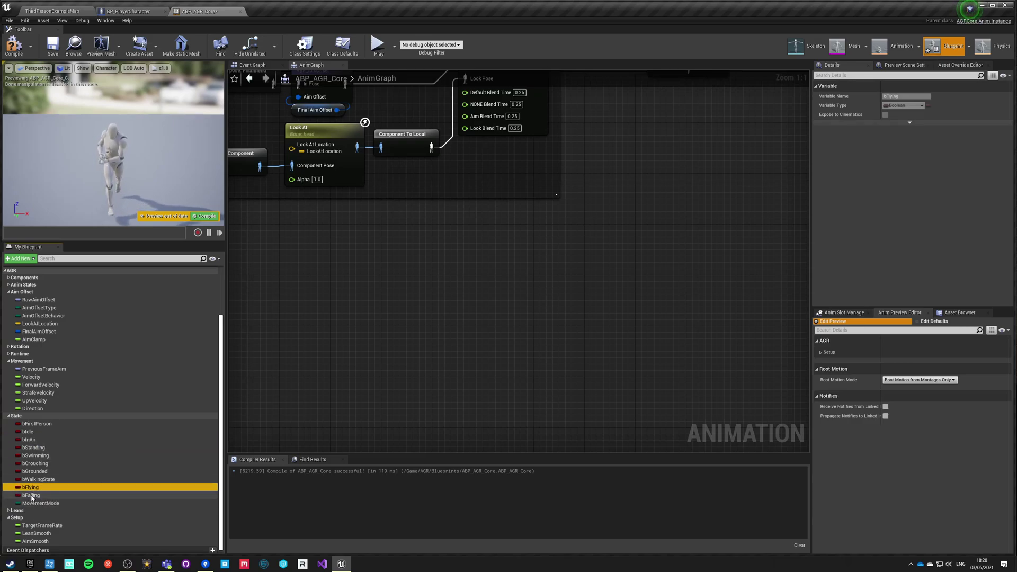
left_click(32, 480)
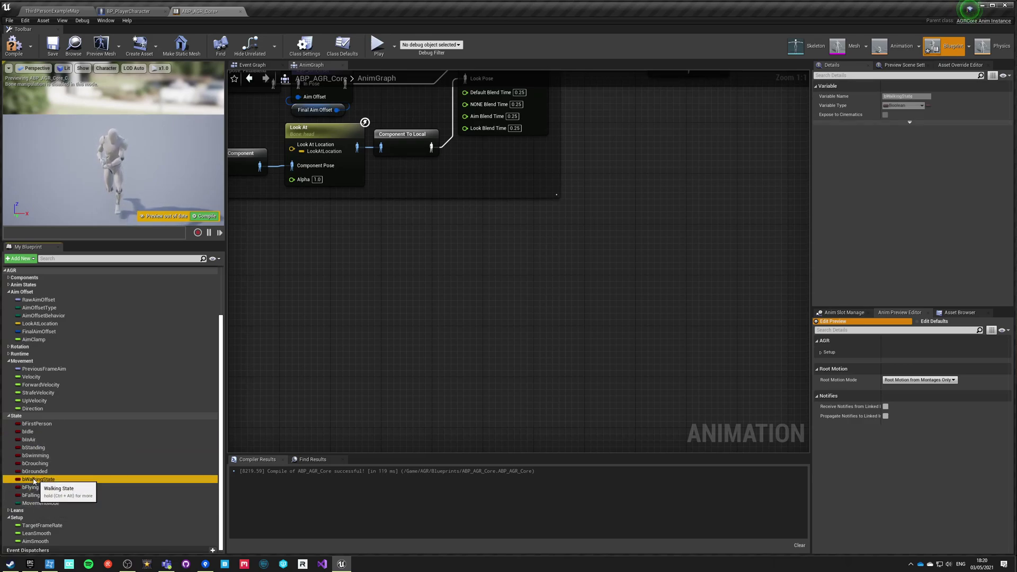
left_click(33, 471)
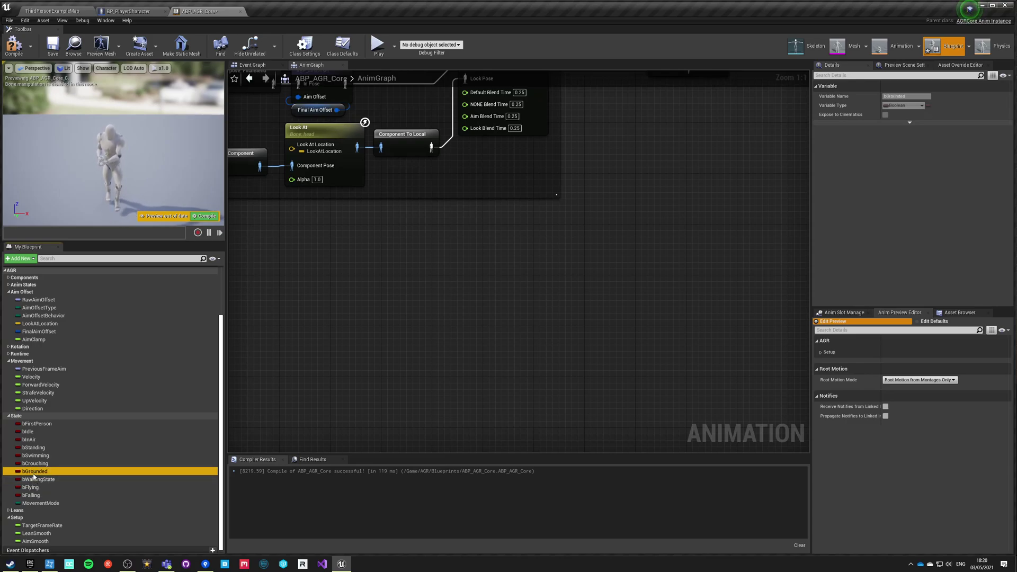
left_click(32, 479)
left_click(32, 473)
left_click(32, 480)
left_click(30, 474)
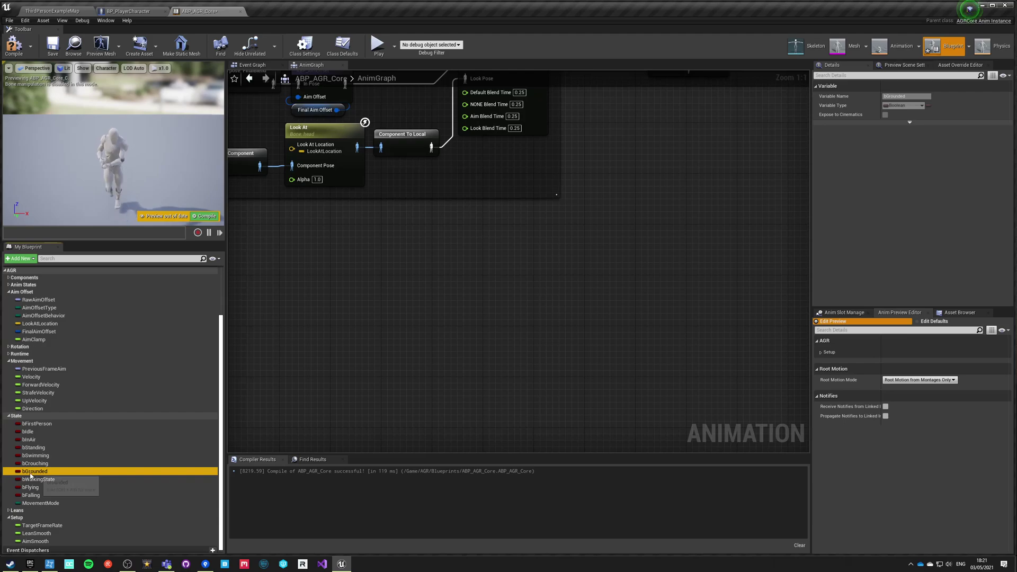
left_click(34, 464)
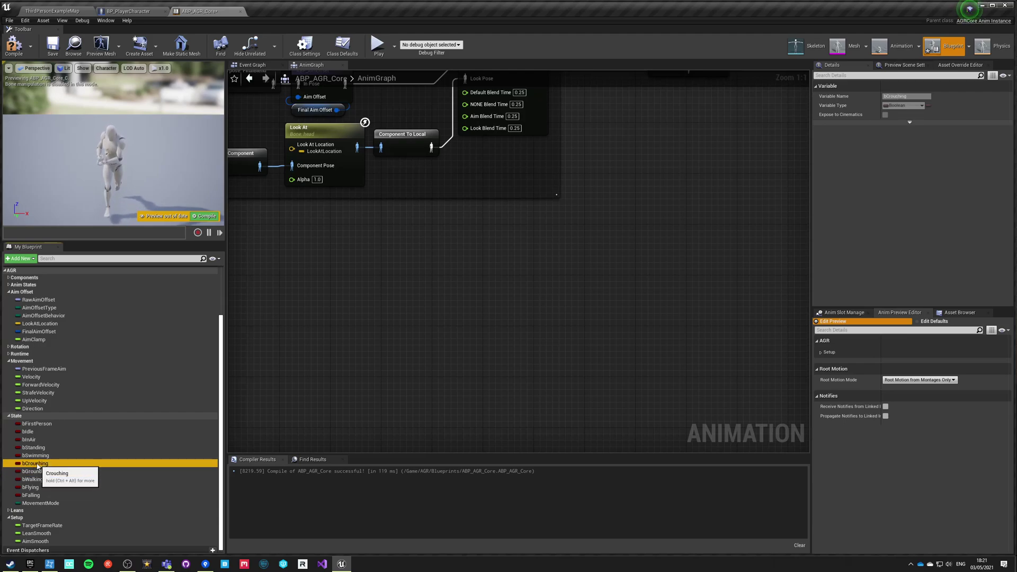
Step: Add a Crouch function node below the aim group in the BP_PlayerCharacter event graph
left_click(141, 9)
scroll(334, 369, "up", 4)
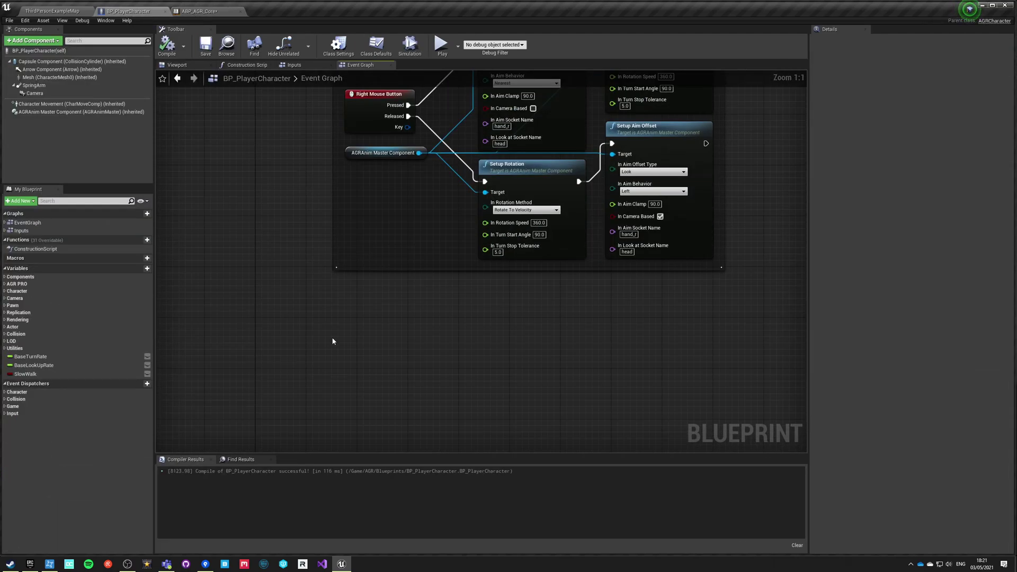
right_click(333, 342)
type("c")
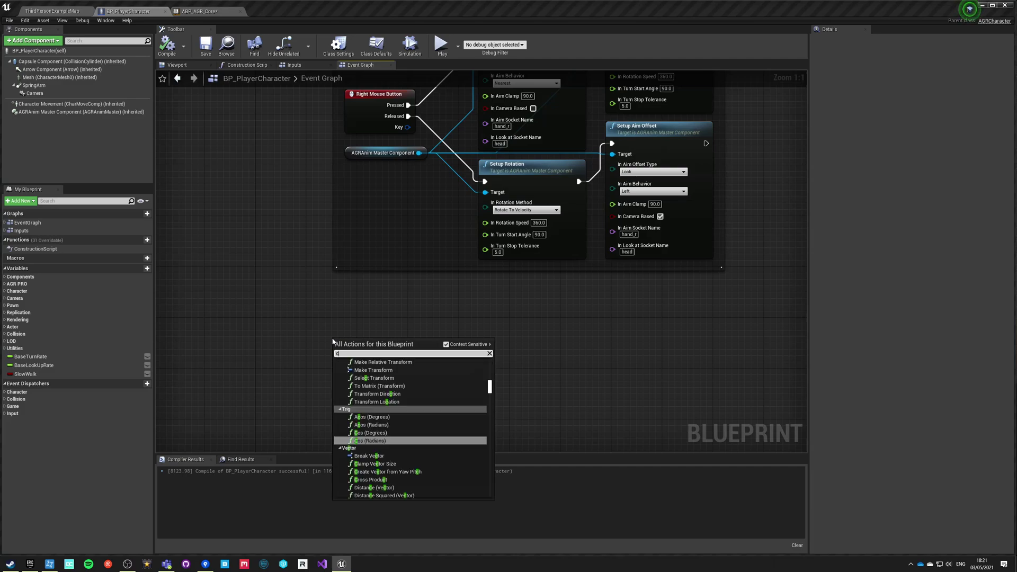
type("rouch")
key("Return")
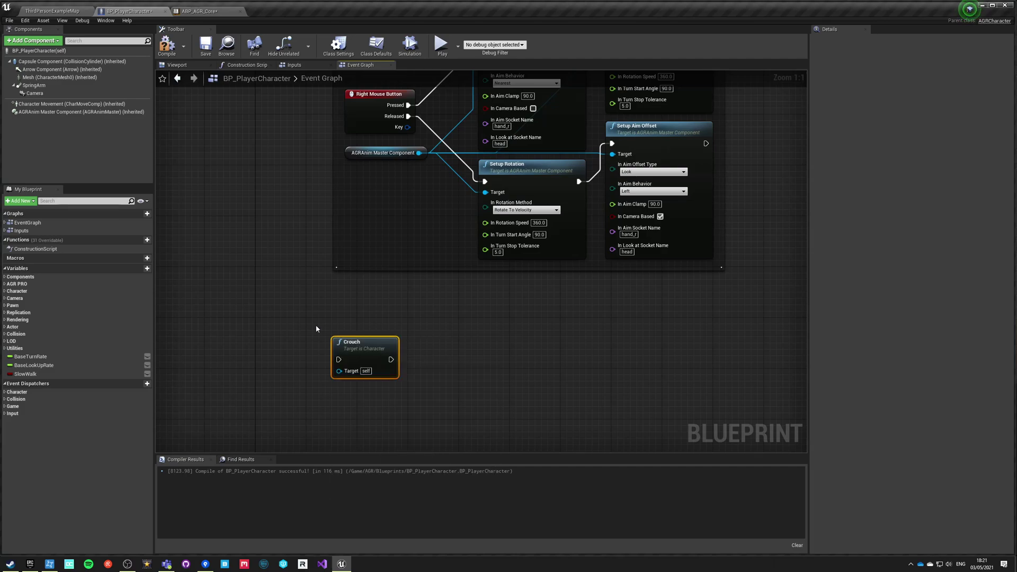
Step: Inspect the bStanding and bIdle variables in ABP_AGR_Core, and compile and save the animation blueprint
left_click(202, 11)
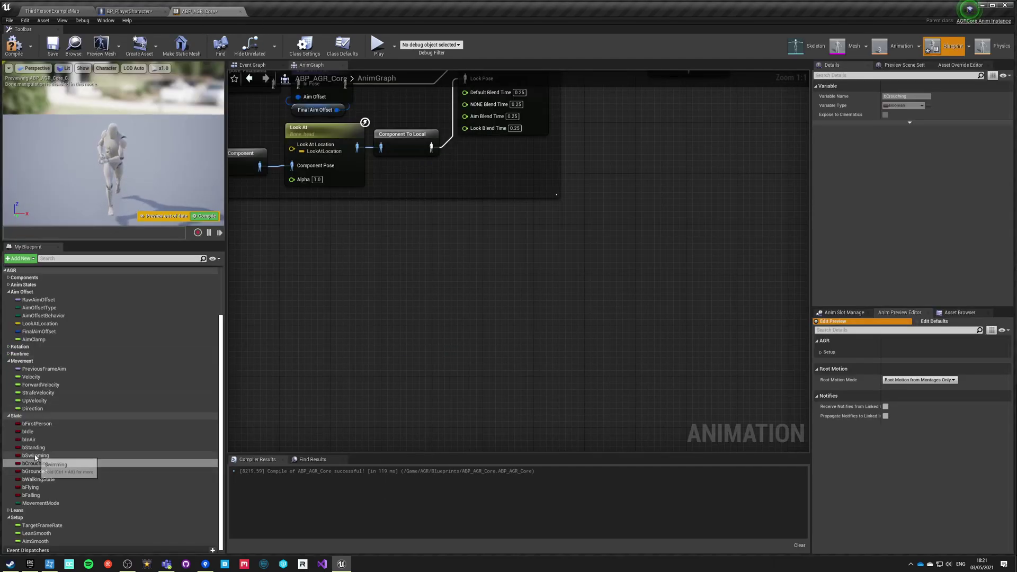
left_click(38, 448)
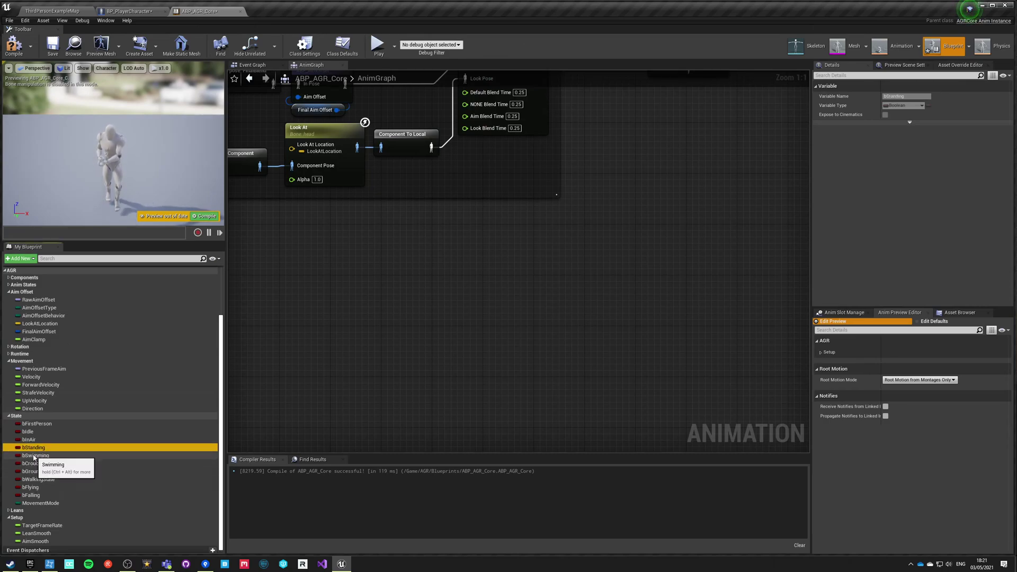
left_click(30, 433)
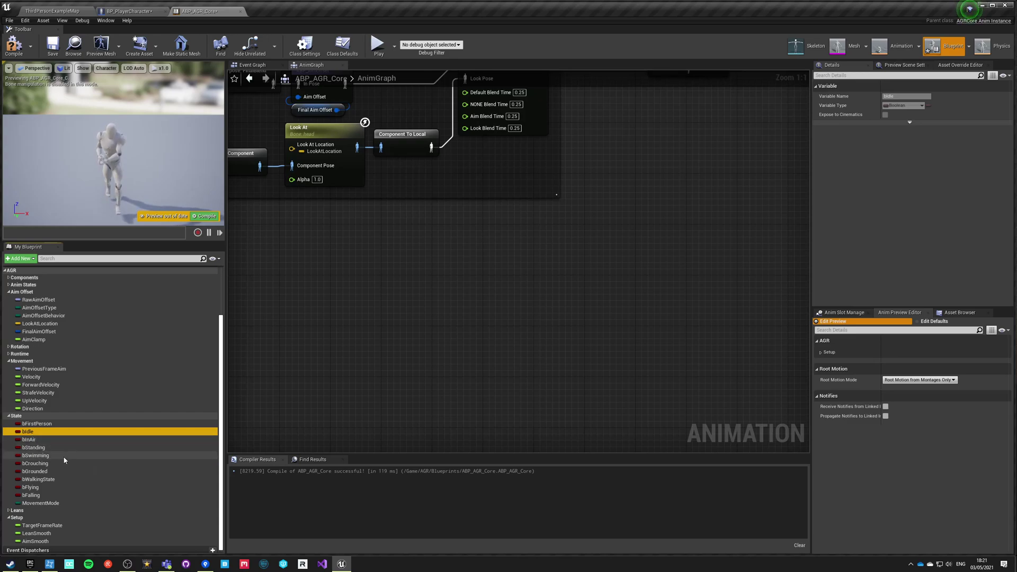
left_click(14, 47)
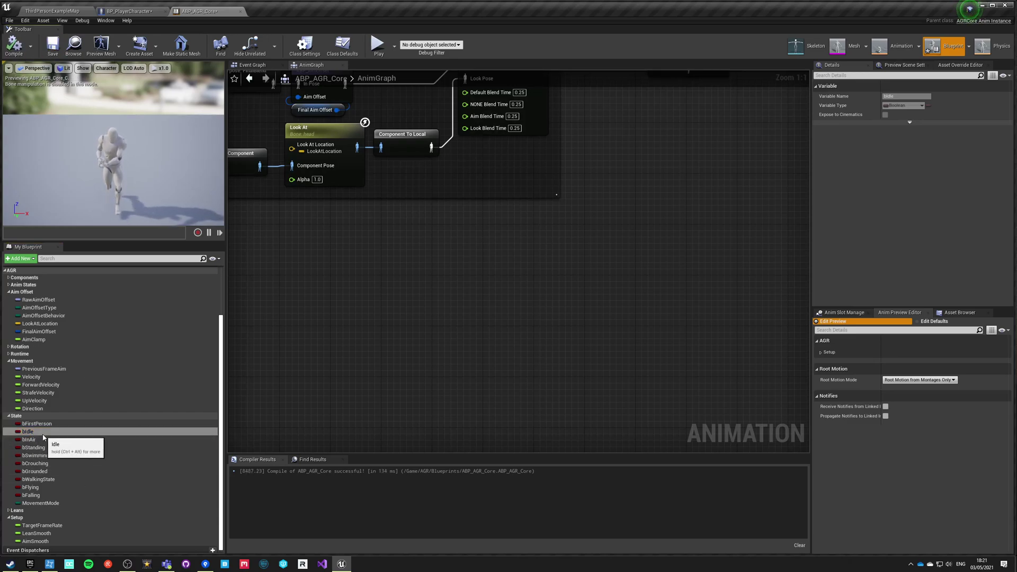
left_click(53, 50)
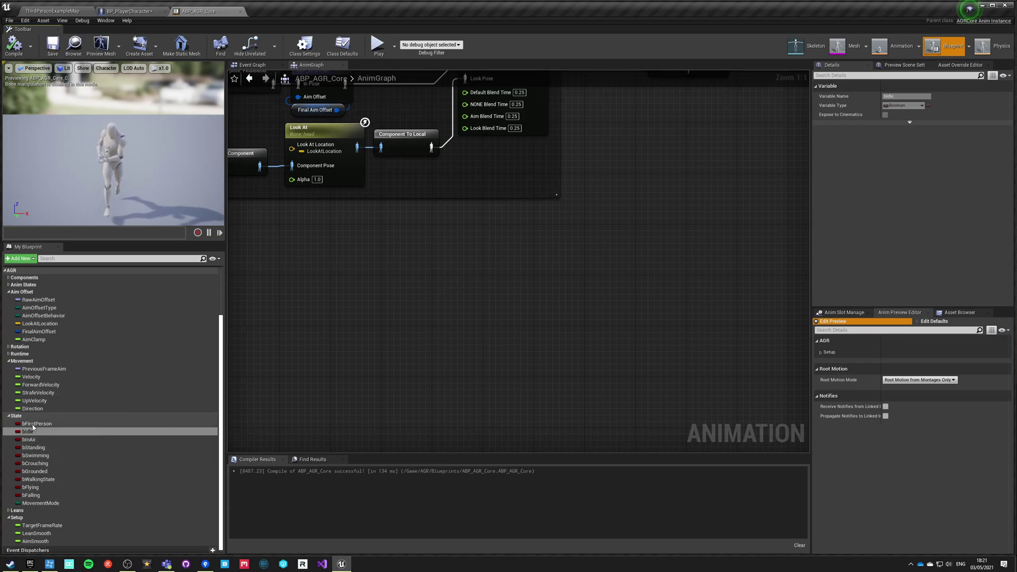
Step: Inspect the bFirstPerson state variable and the aim offset blending nodes in the AnimGraph
left_click(62, 425)
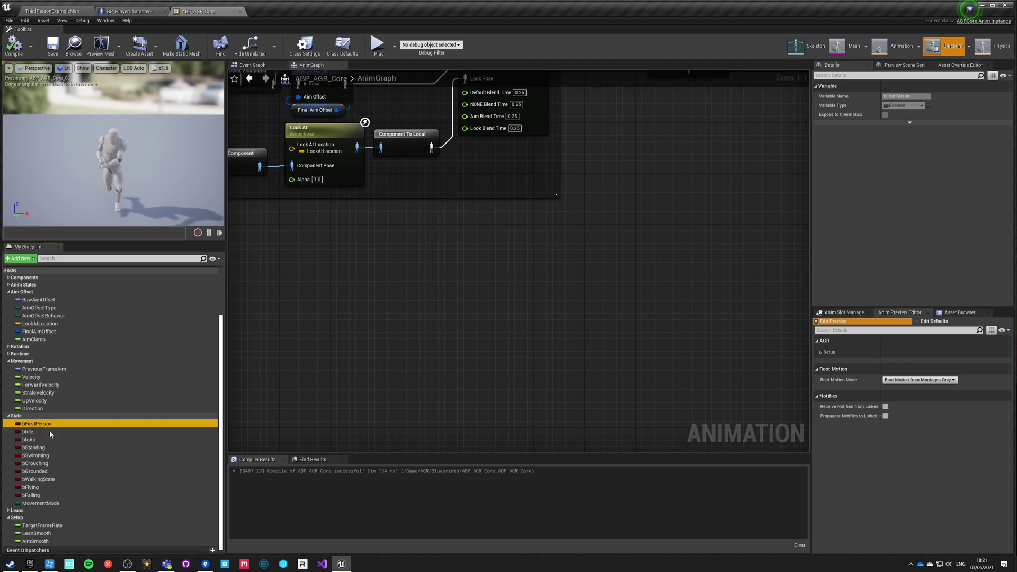
right_click_drag(338, 276, 397, 377)
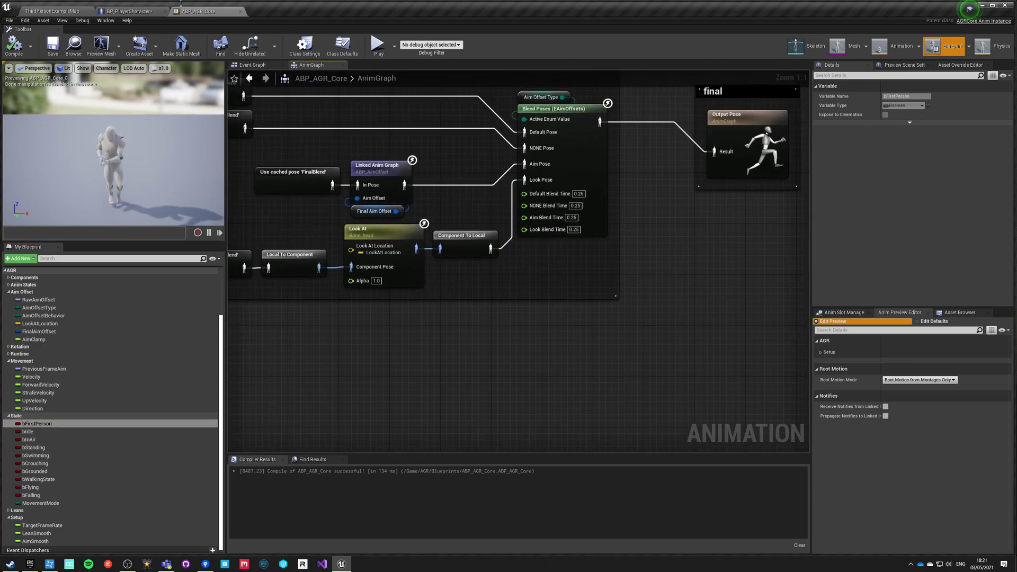
right_click_drag(341, 360, 452, 363)
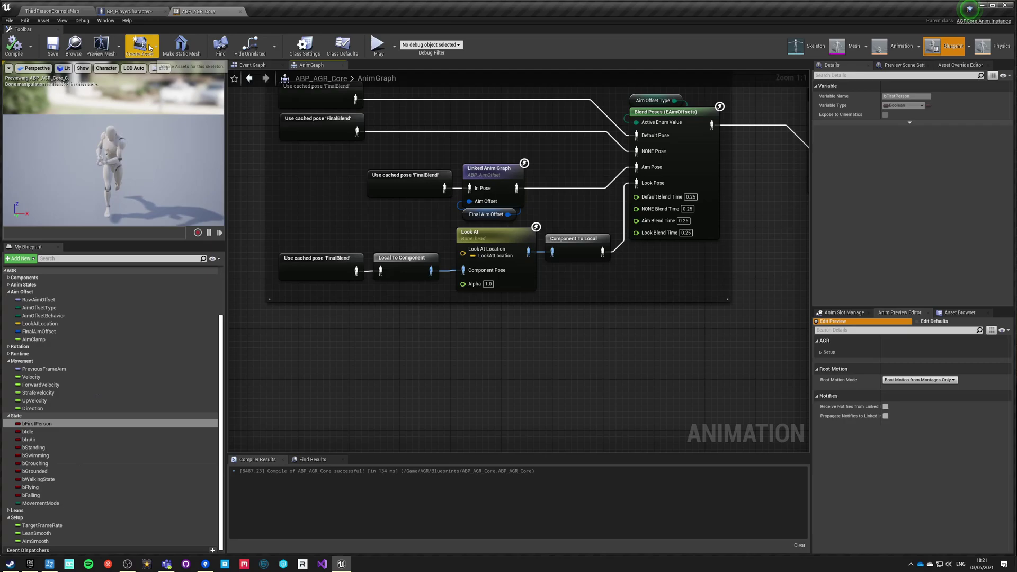
Step: Switch to the BP_PlayerCharacter event graph and review the area around the Crouch node and the existing input groups
left_click(129, 12)
right_click_drag(316, 332, 342, 249)
left_click_drag(400, 281, 515, 351)
left_click(331, 373)
right_click_drag(330, 373, 342, 326)
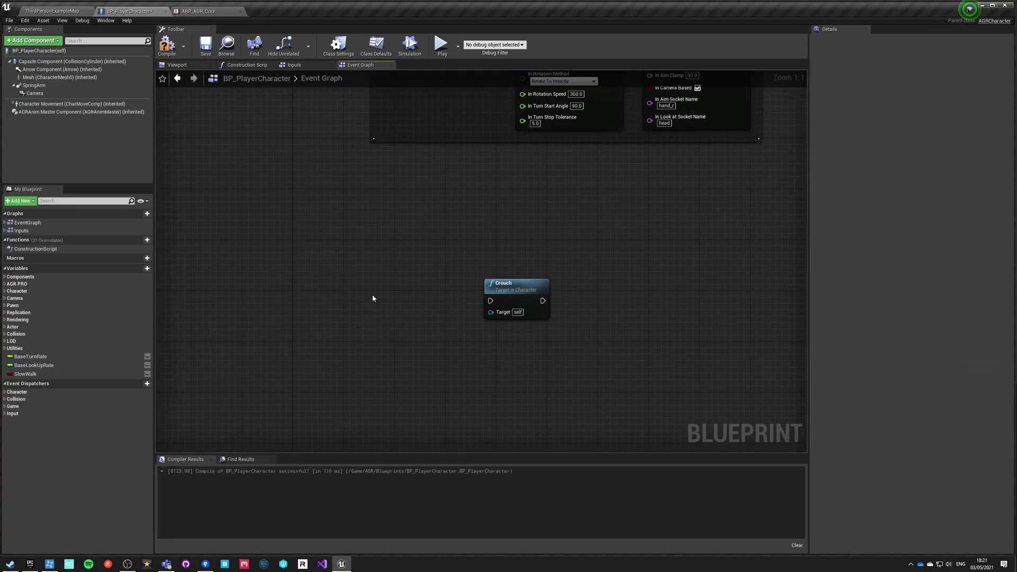
scroll(372, 294, "down", 5)
scroll(345, 291, "up", 3)
scroll(341, 199, "down", 3)
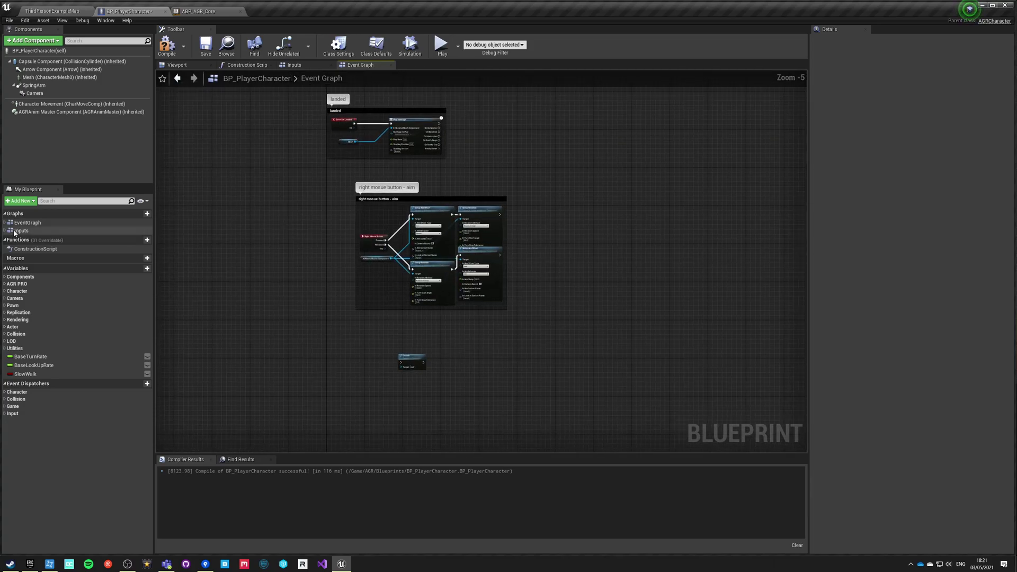
Step: Delete the slow walk comment group with its Left Ctrl event and Slow Walk setters from the Inputs graph
double_click(21, 232)
scroll(313, 358, "up", 4)
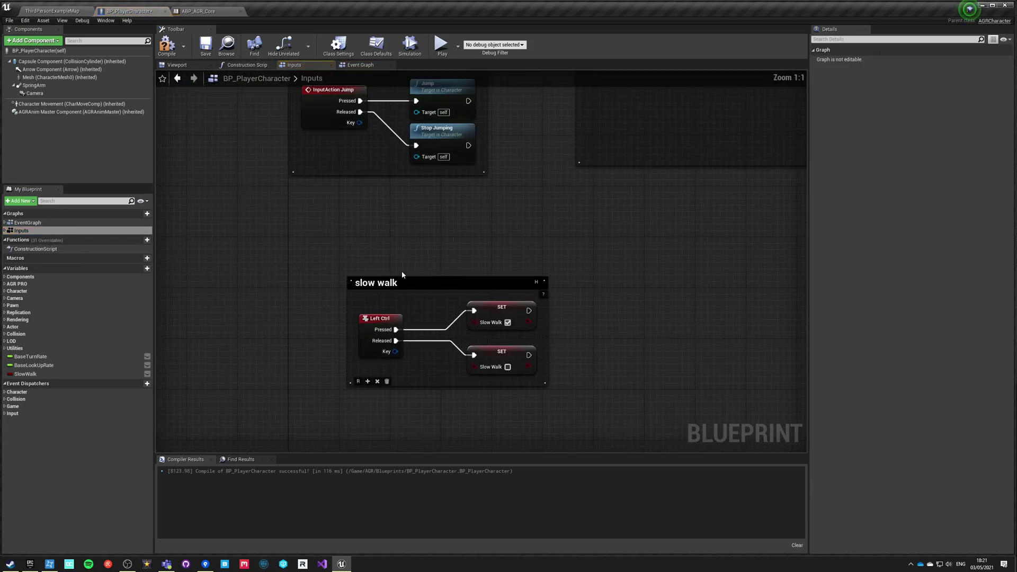
left_click_drag(330, 253, 644, 397)
scroll(590, 339, "down", 5)
right_click_drag(590, 320, 343, 429)
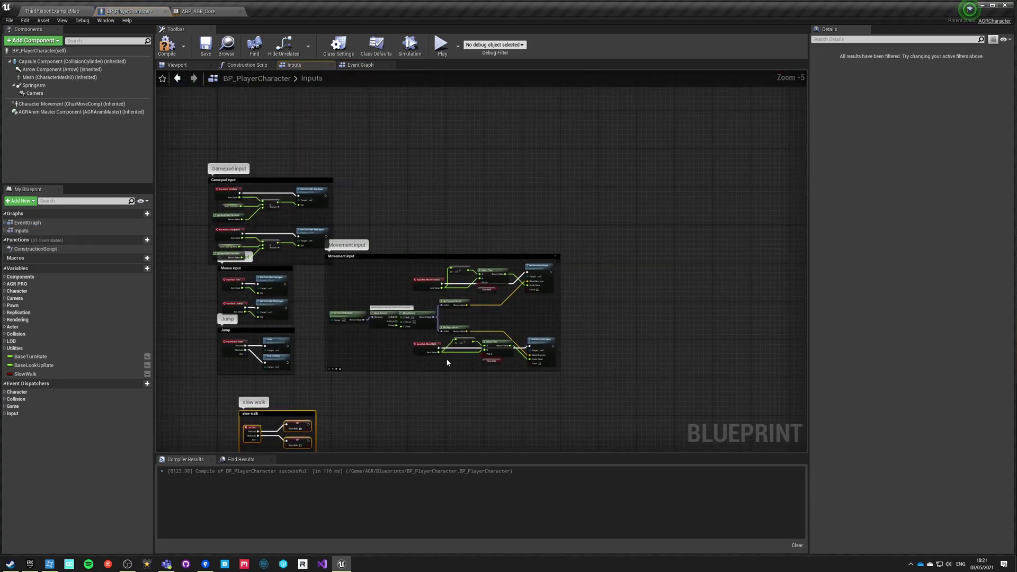
key("Delete")
Step: Examine how the movement input nodes use Slow Walk, and check the SlowWalk variable's settings
scroll(508, 278, "up", 4)
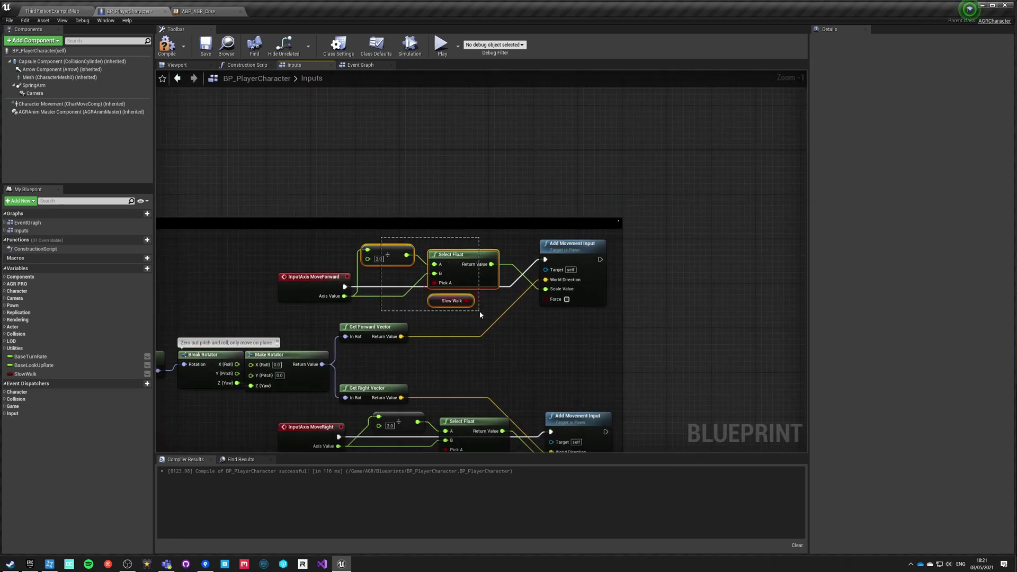
right_click_drag(437, 259, 555, 91)
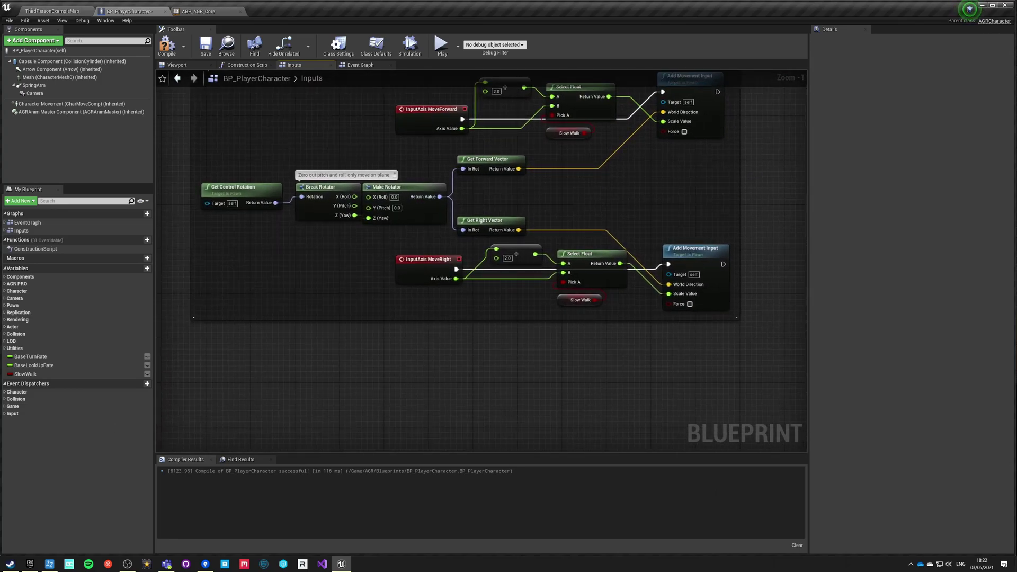
left_click(25, 374)
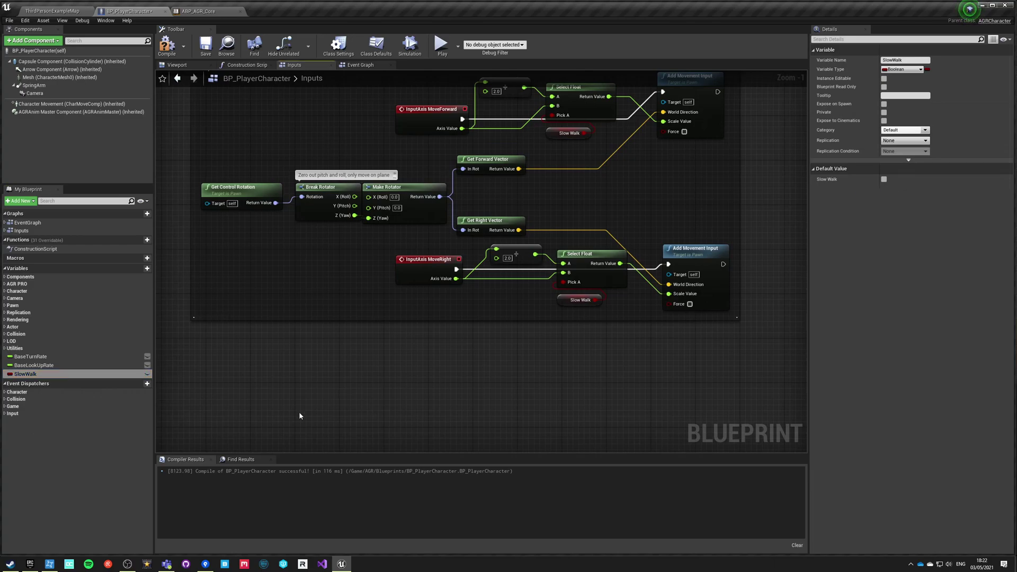
right_click_drag(302, 413, 457, 304)
Step: Add a Left Ctrl key event beside the Crouch node in the event graph
left_click(359, 66)
scroll(326, 296, "up", 3)
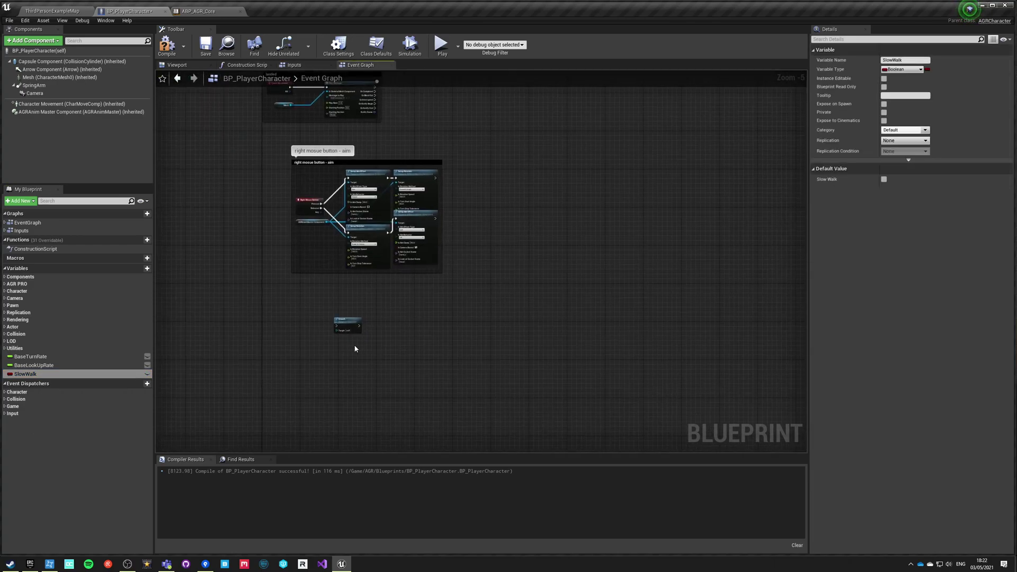
right_click(308, 261)
type("left ctrl")
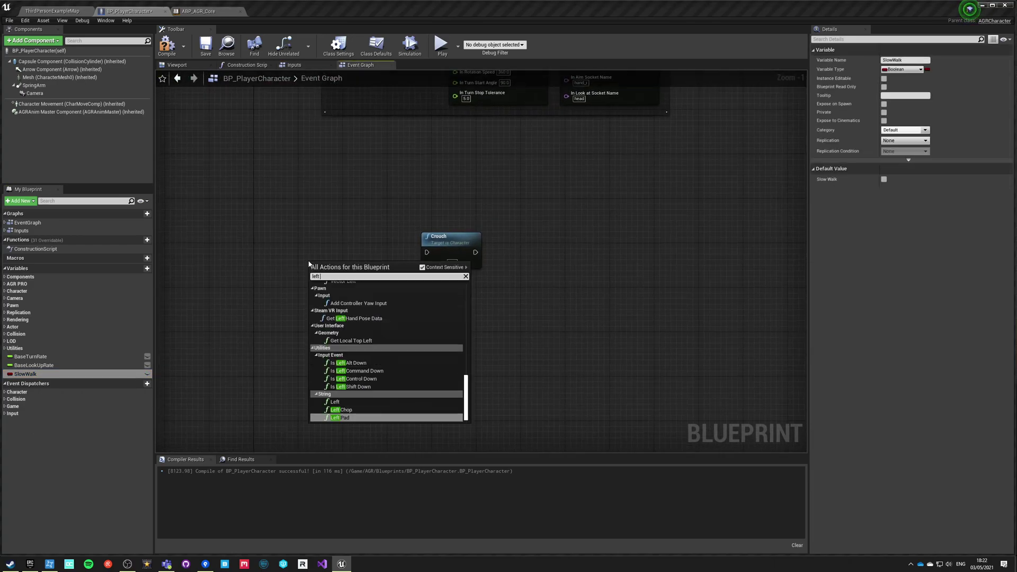
key("Return")
left_click_drag(310, 263, 295, 235)
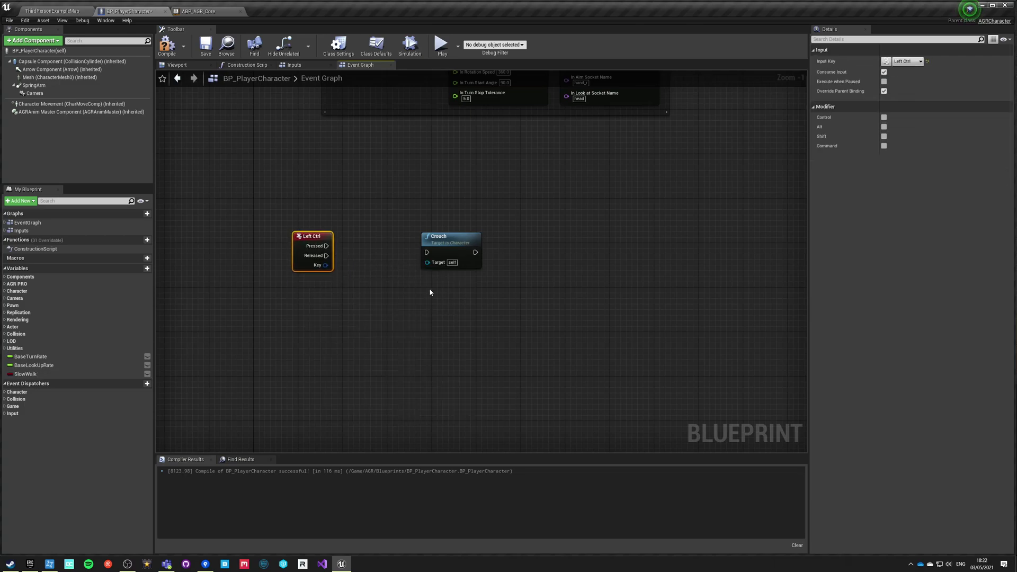
Step: Connect the Left Ctrl event's Pressed output to Crouch and its Released output to a new Un Crouch node
left_click(442, 243)
left_click_drag(443, 243, 454, 232)
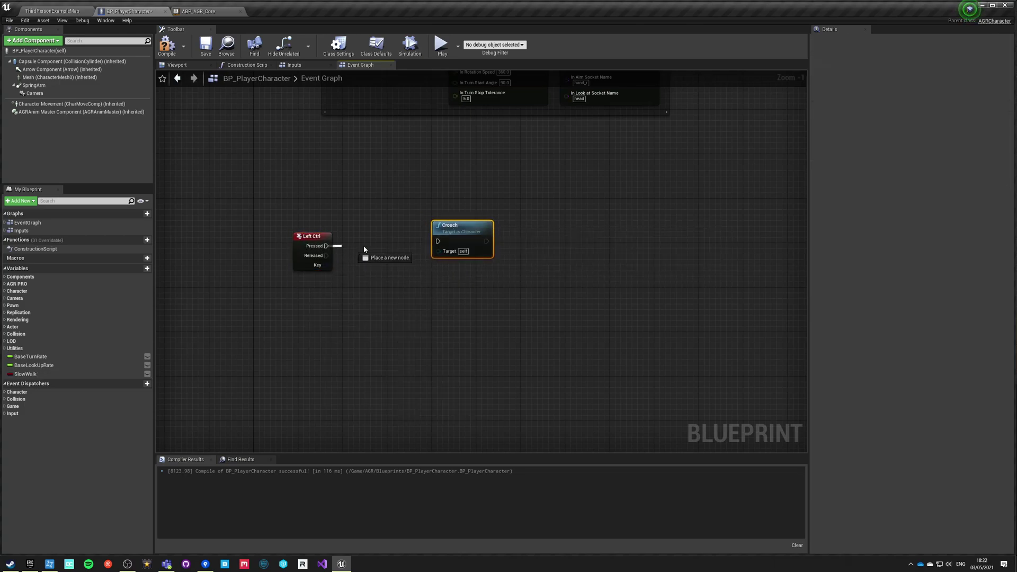
left_click_drag(439, 245, 438, 208)
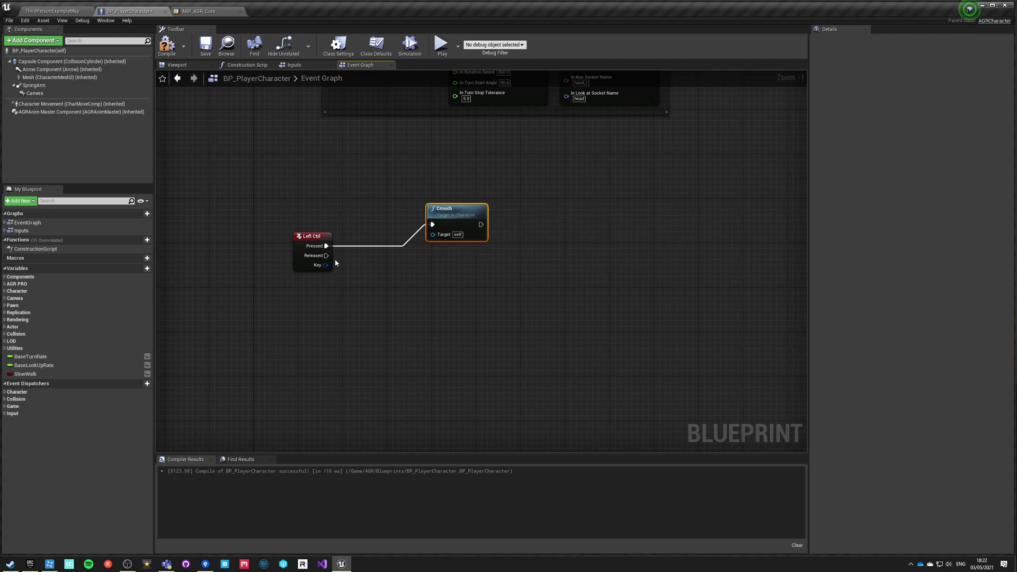
left_click_drag(430, 283, 430, 283)
type("uncrouch")
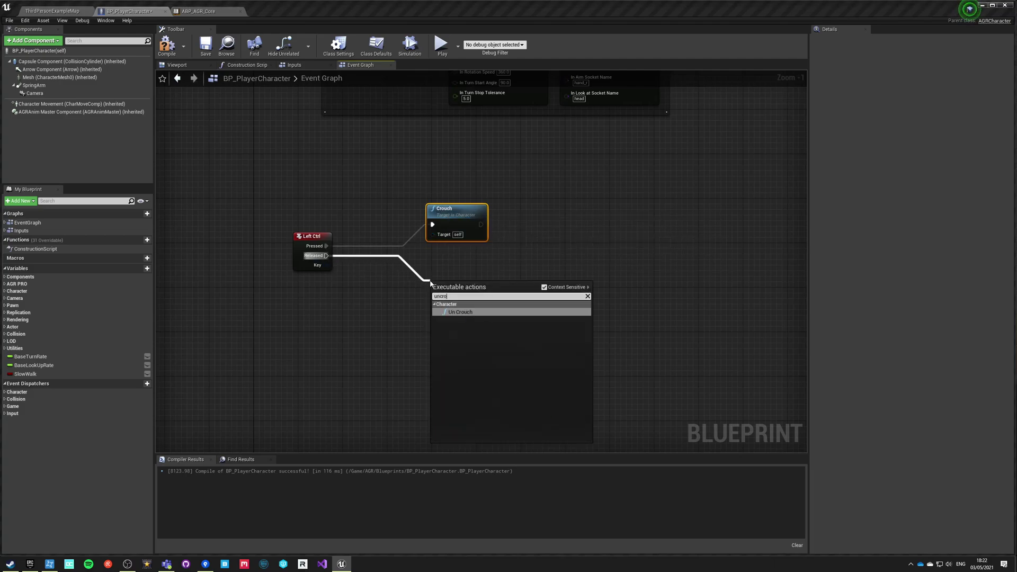
key("Return")
Step: Wrap the Left Ctrl, Crouch and Un Crouch nodes in a comment titled "crouching"
left_click_drag(265, 188, 533, 355)
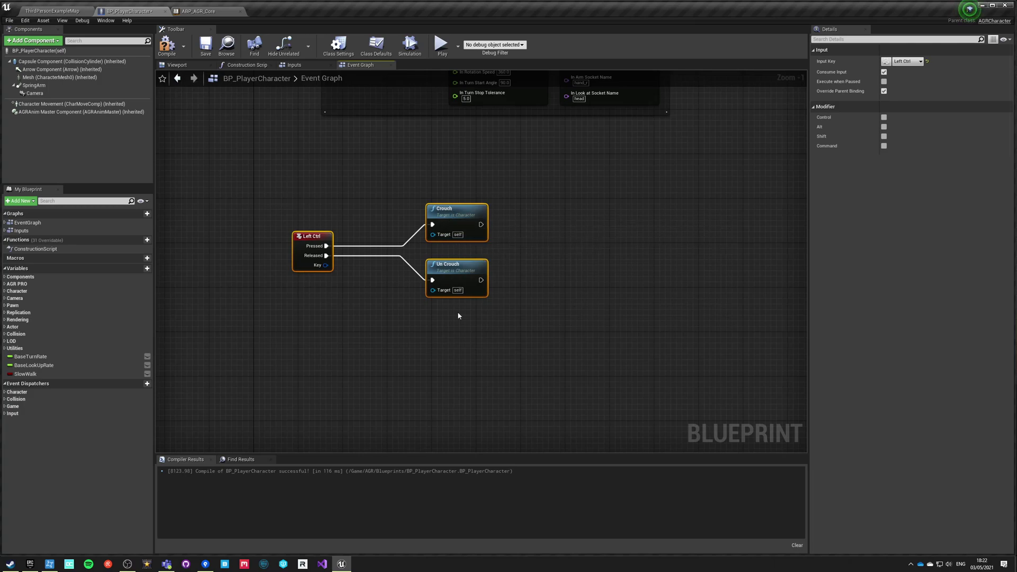
type("c")
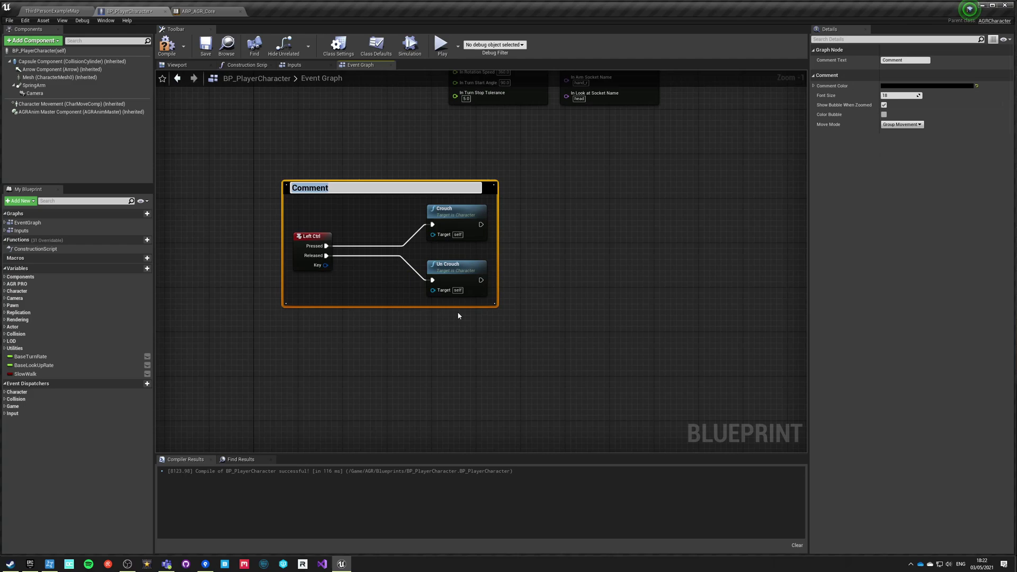
type("crouching")
key("Return")
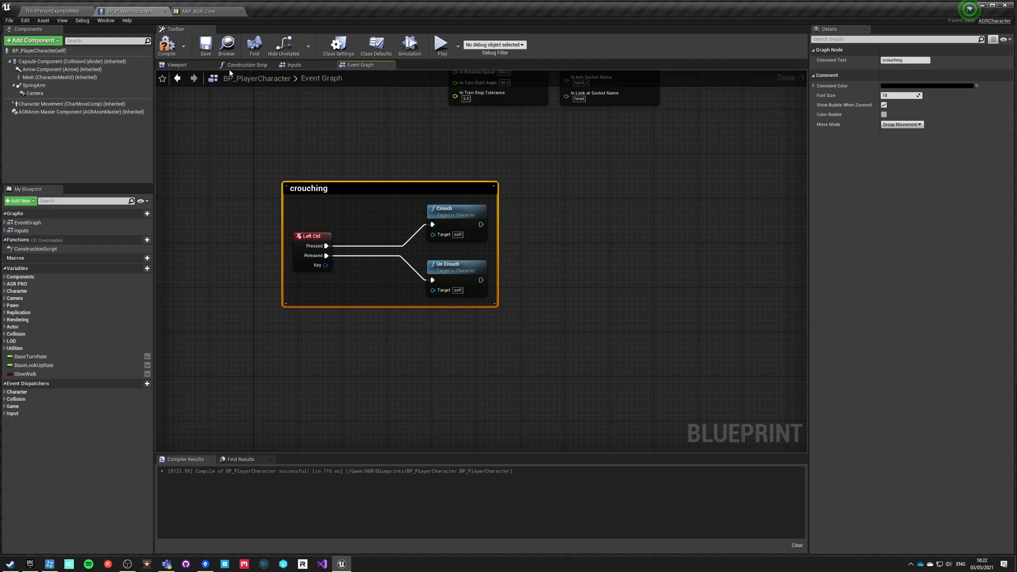
Step: Compile BP_PlayerCharacter and reposition the crouching comment group beneath the aim group
left_click(166, 45)
left_click_drag(355, 191, 504, 224)
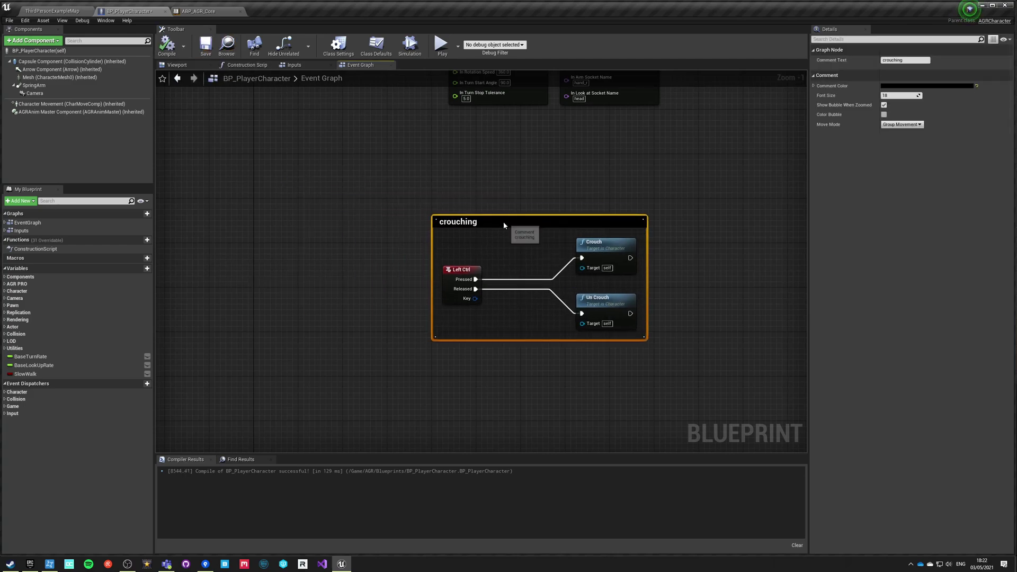
left_click(334, 256)
right_click_drag(541, 267, 381, 279)
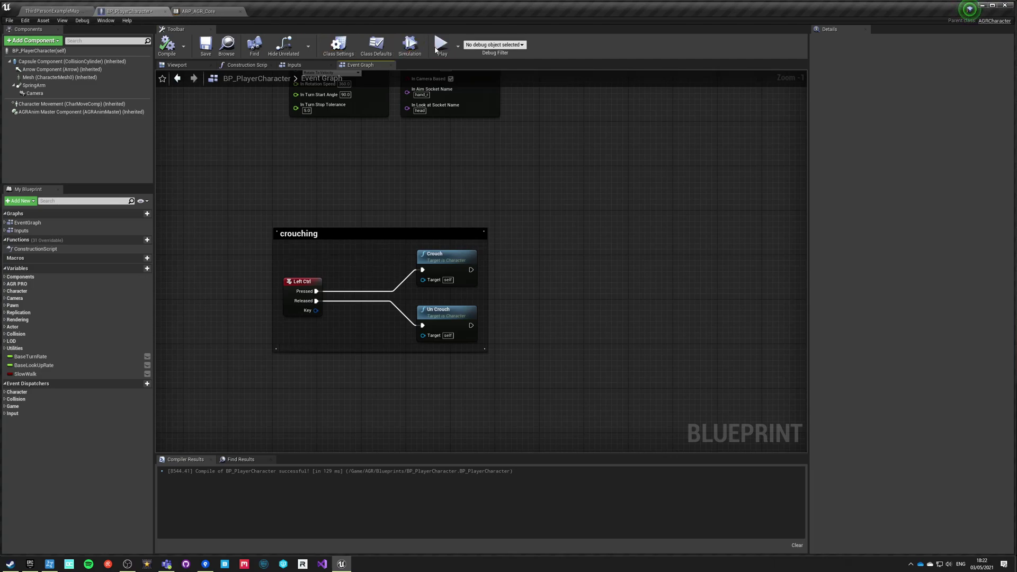
Step: Set the play options to Play Standalone net mode with 1 player
left_click(457, 46)
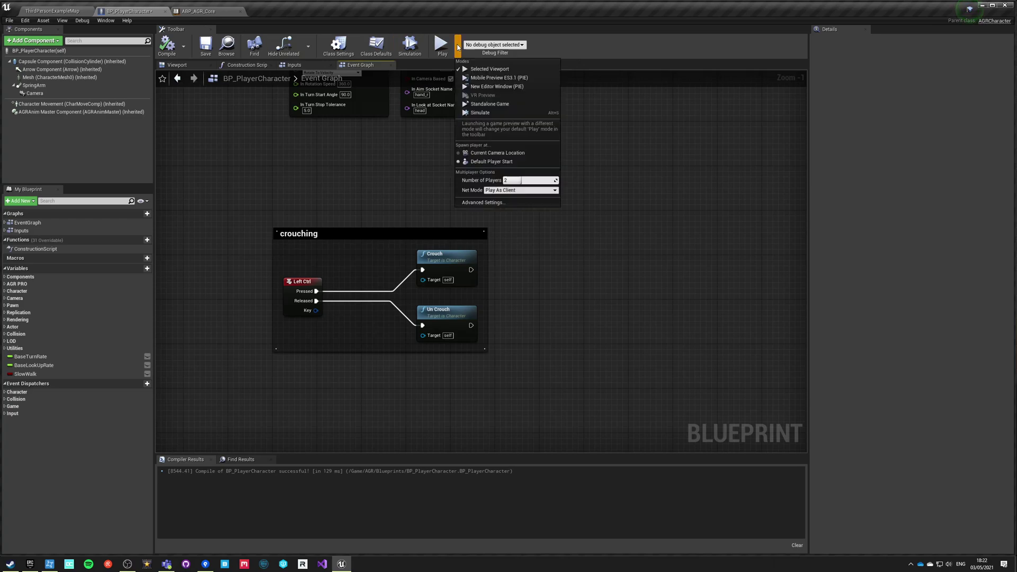
left_click(520, 192)
left_click(507, 197)
left_click(516, 181)
type("1")
key("Return")
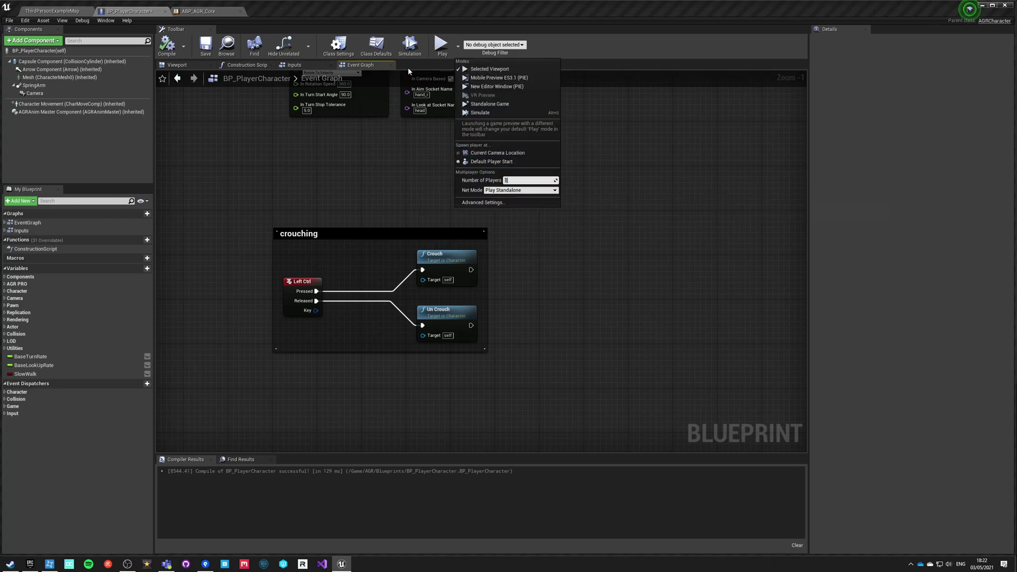
Step: Start a play session and turn on collision display with the console command show Collision
left_click(442, 45)
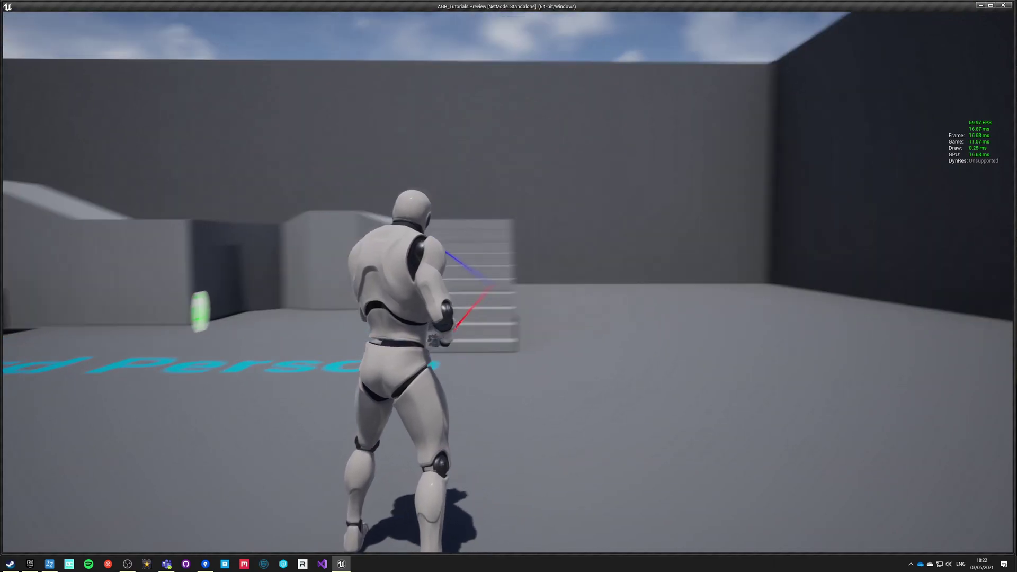
key("grave")
type("show co")
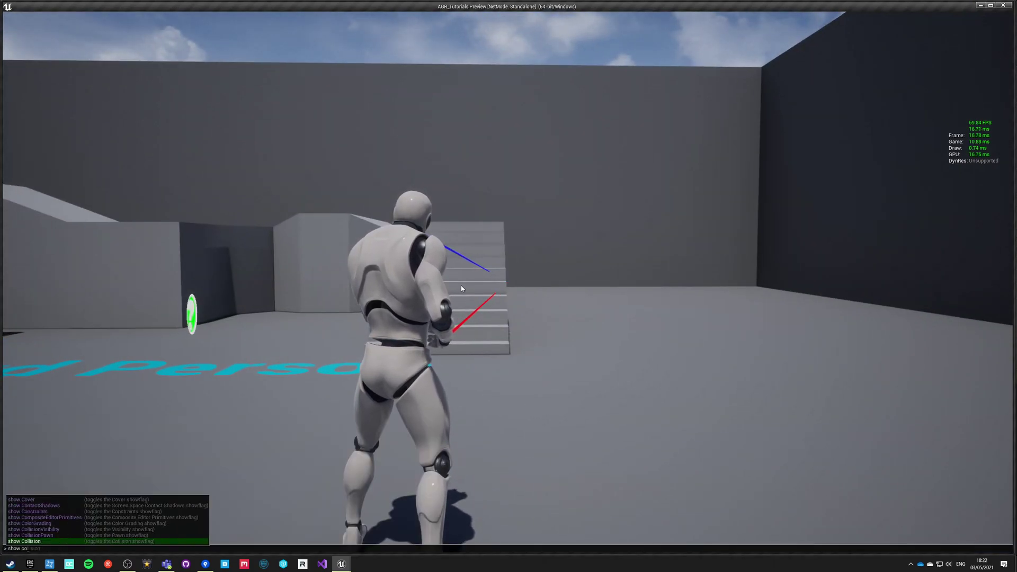
key("Tab")
key("Return")
key("grave")
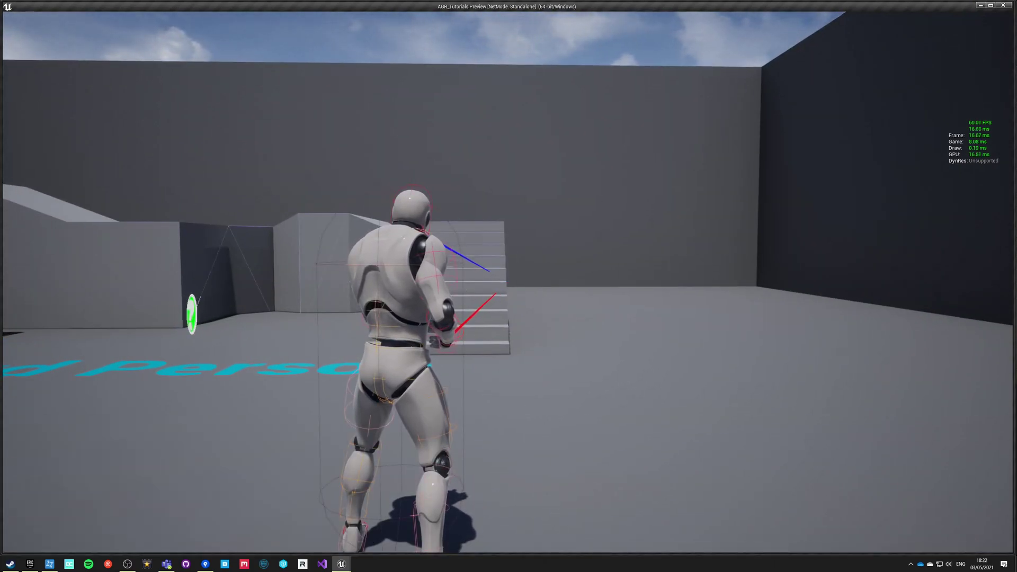
Step: Test crouching and uncrouching repeatedly, both standing still and moving around, while watching the collision capsule, and end the play session
key("c")
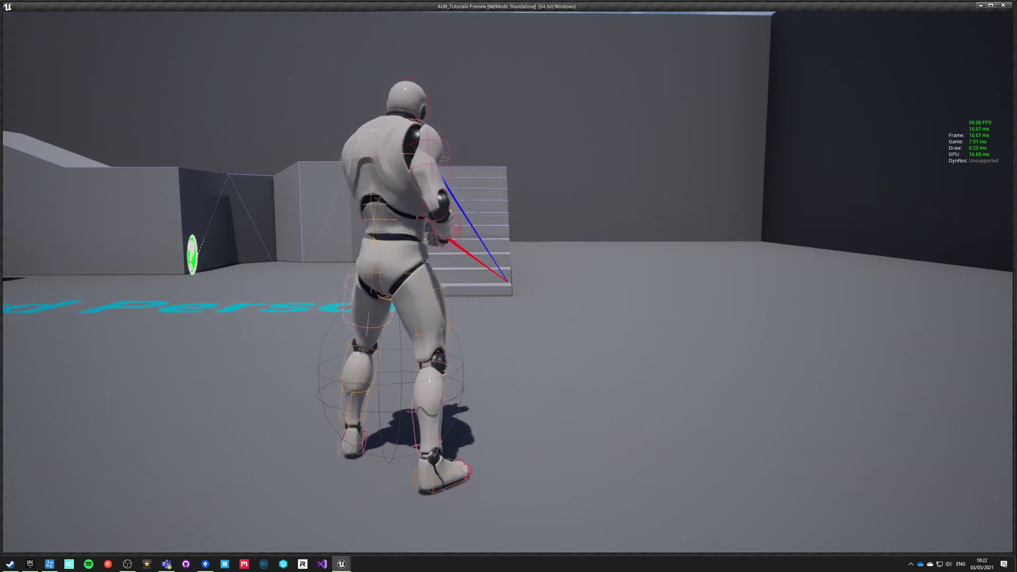
key("c")
key("c")
key("c")
key("c")
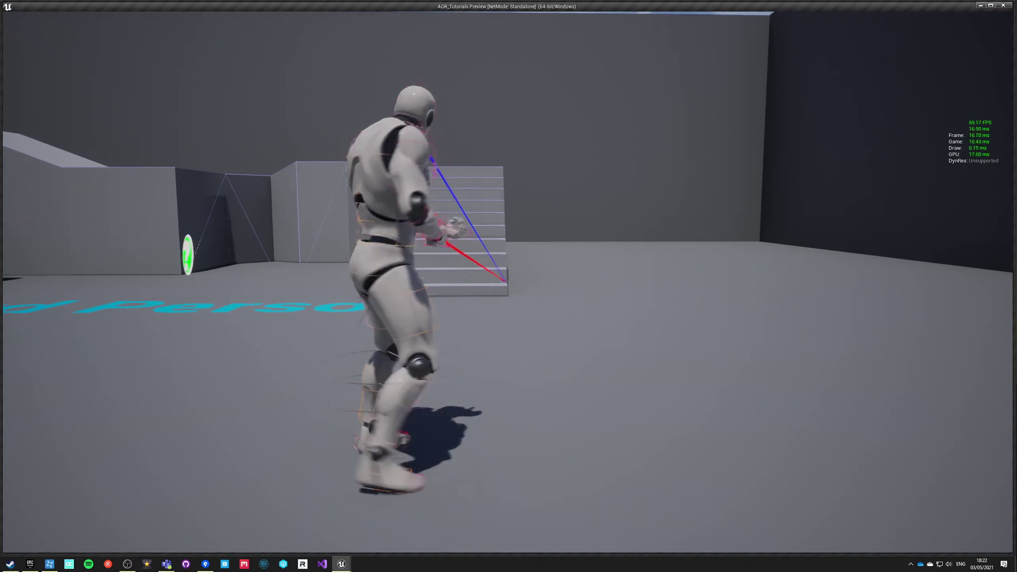
key("d")
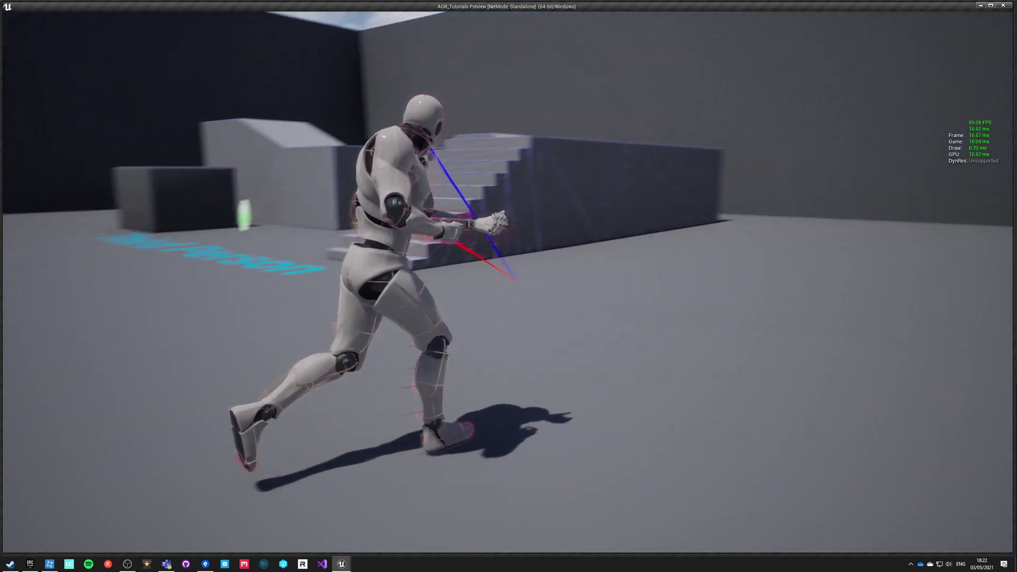
key("w")
key("a")
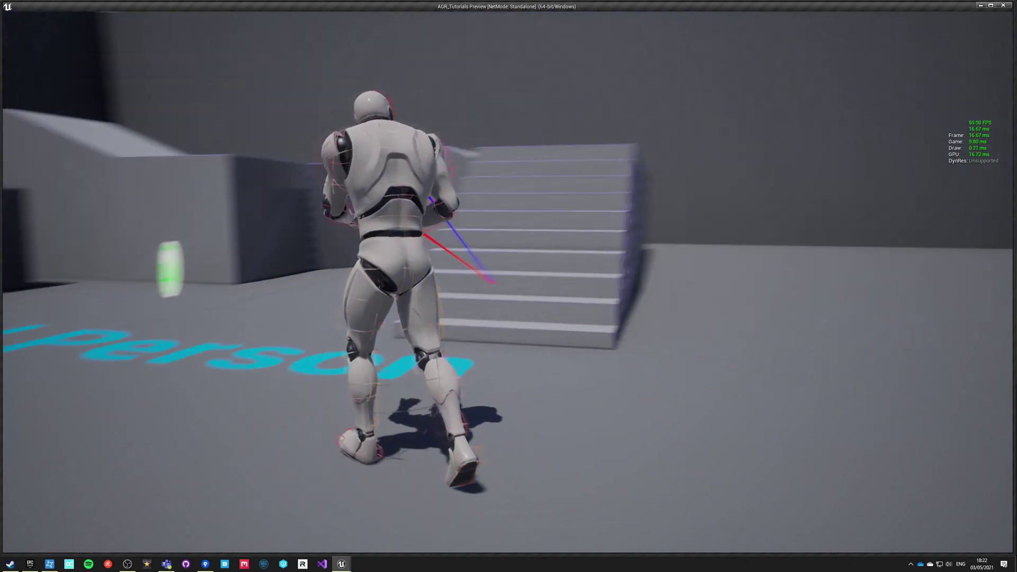
key("d")
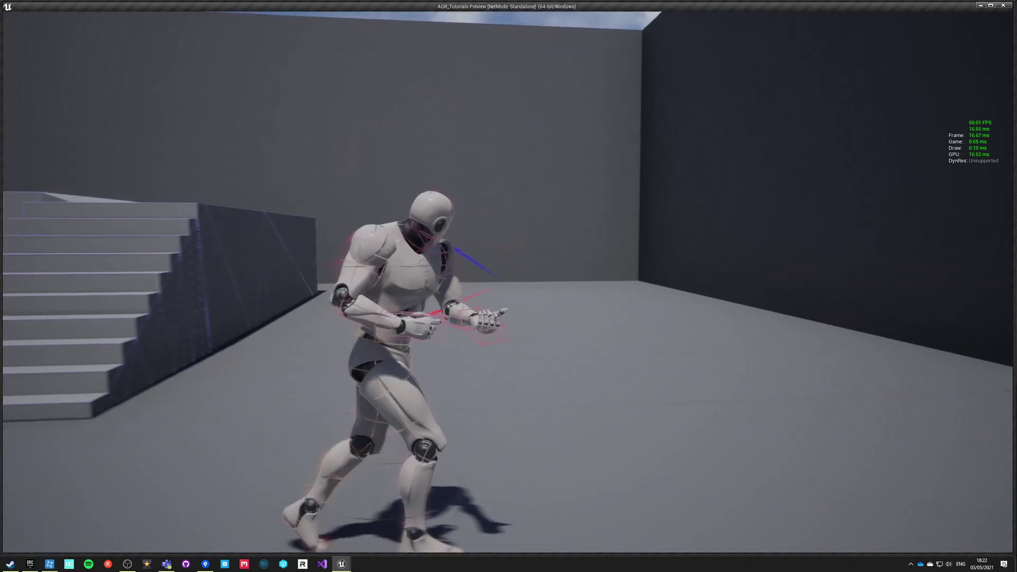
key("c")
key("c")
key("c")
key("c")
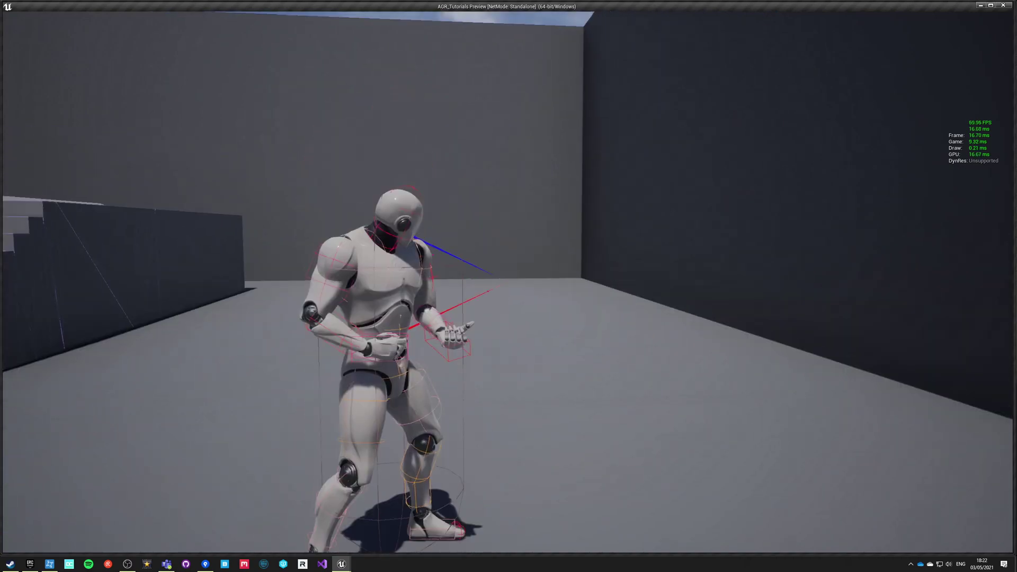
key("a")
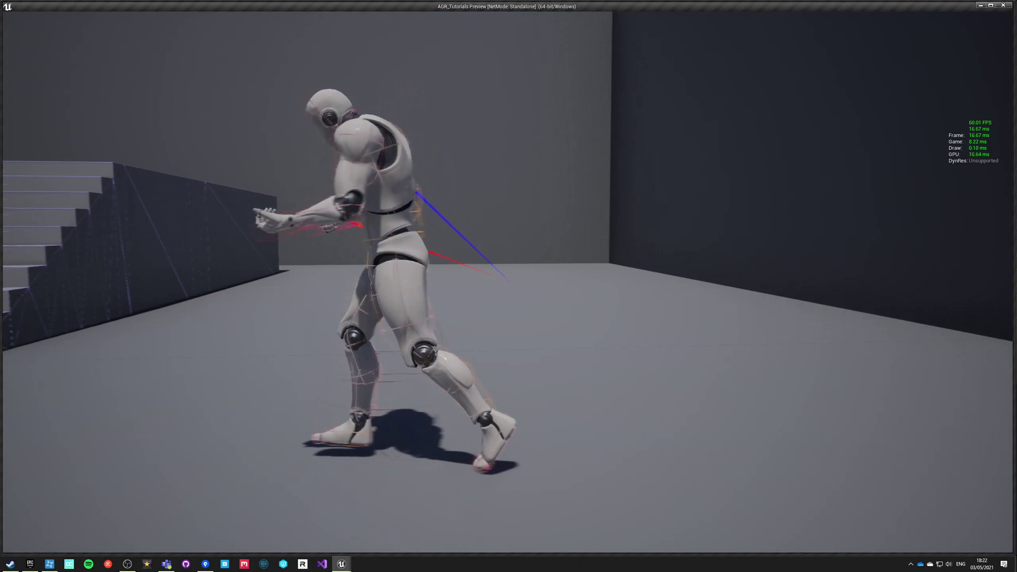
key("d")
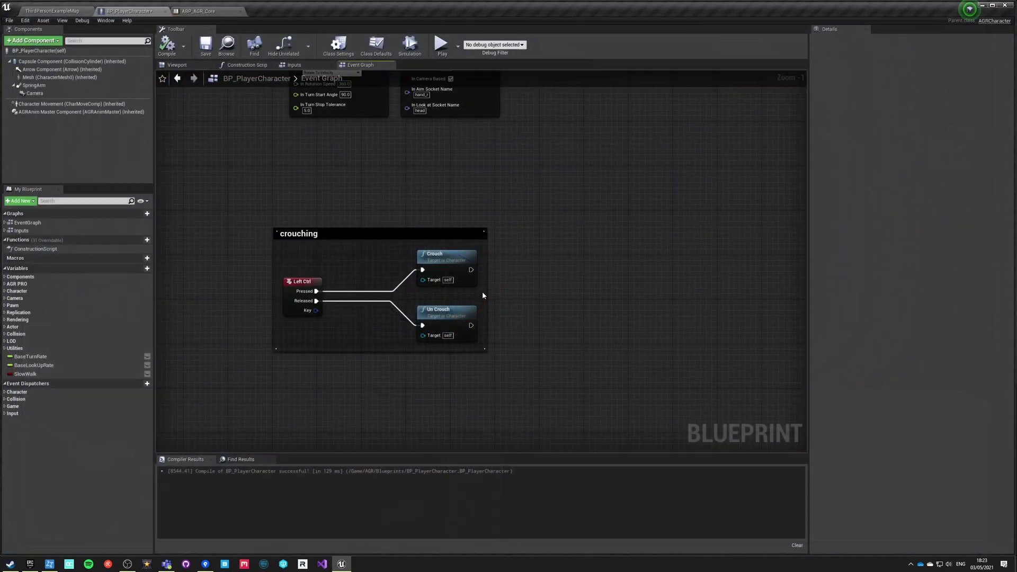
Step: In ABP_AGR_Core's AnimGraph, move the Anim StarterPack and Inertialization nodes away from AnimStarterPackGrounded to make room in the anim starter group
left_click(207, 11)
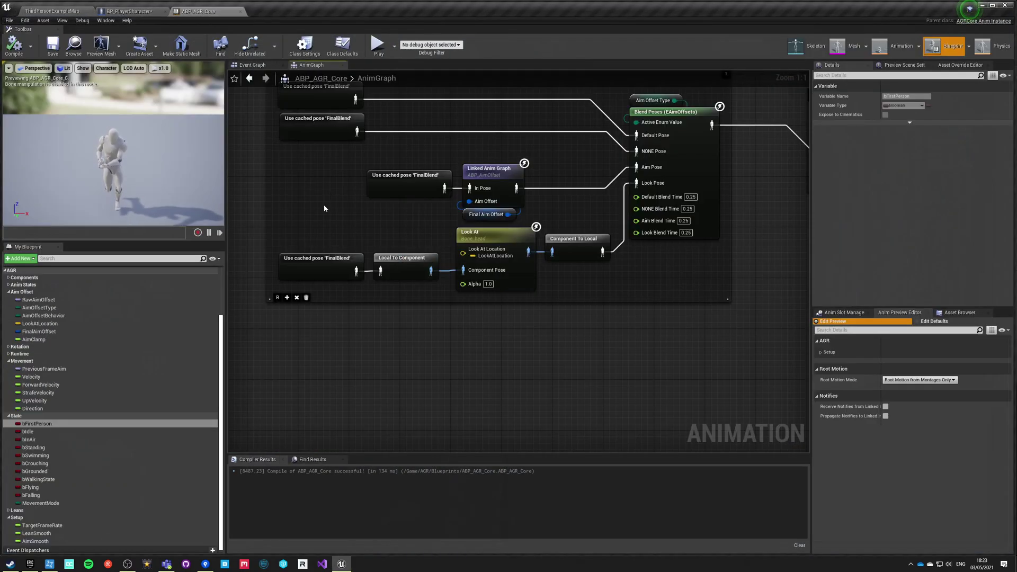
right_click_drag(324, 208, 603, 191)
scroll(438, 303, "down", 5)
right_click_drag(303, 298, 618, 275)
scroll(514, 244, "up", 5)
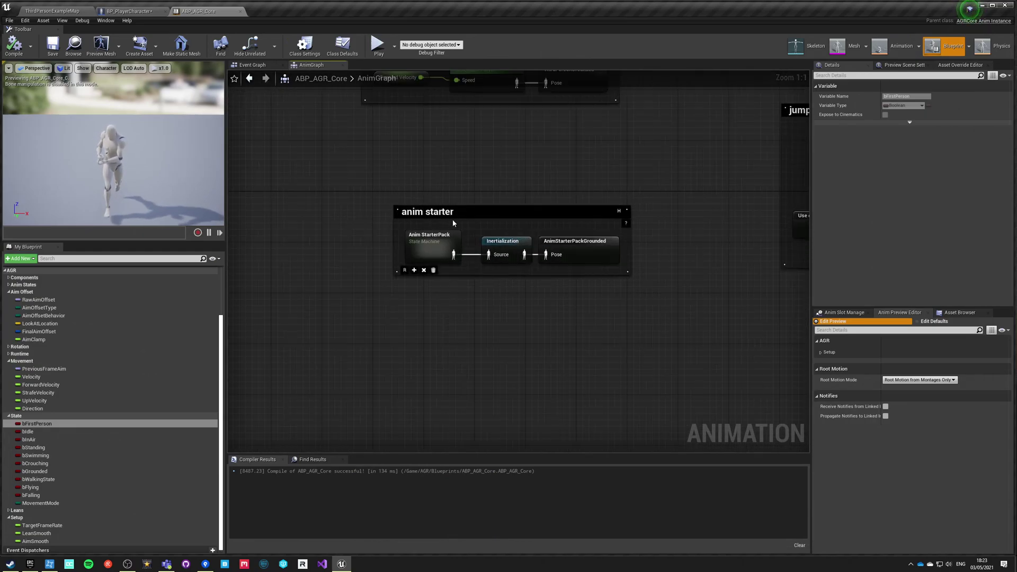
right_click_drag(499, 229, 460, 239)
left_click_drag(405, 236, 321, 255)
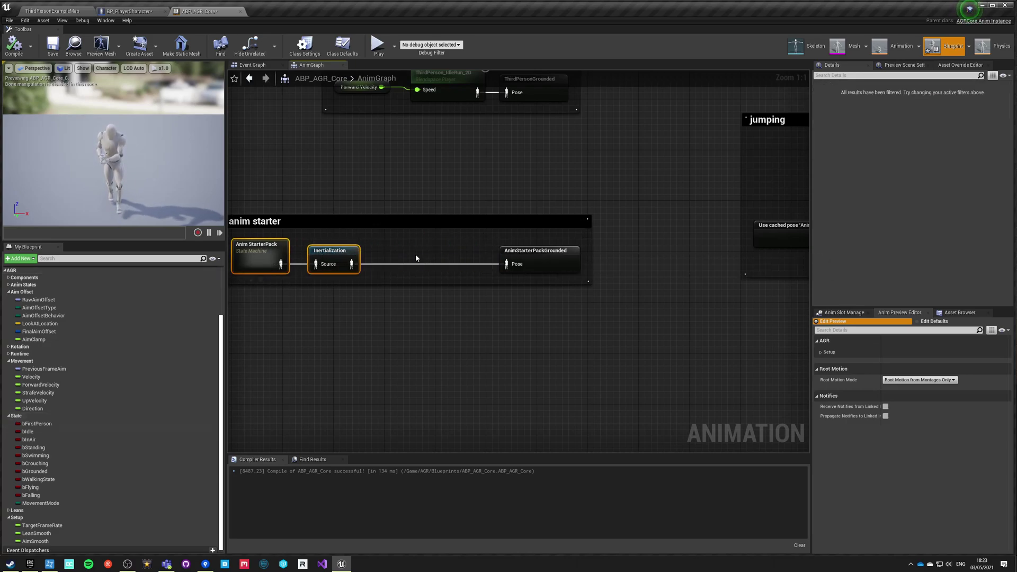
Step: Add a Blend Poses by bool node feeding the AnimStarterPackGrounded pose
left_click(390, 252)
left_click_drag(512, 266, 395, 327)
type("blend bool")
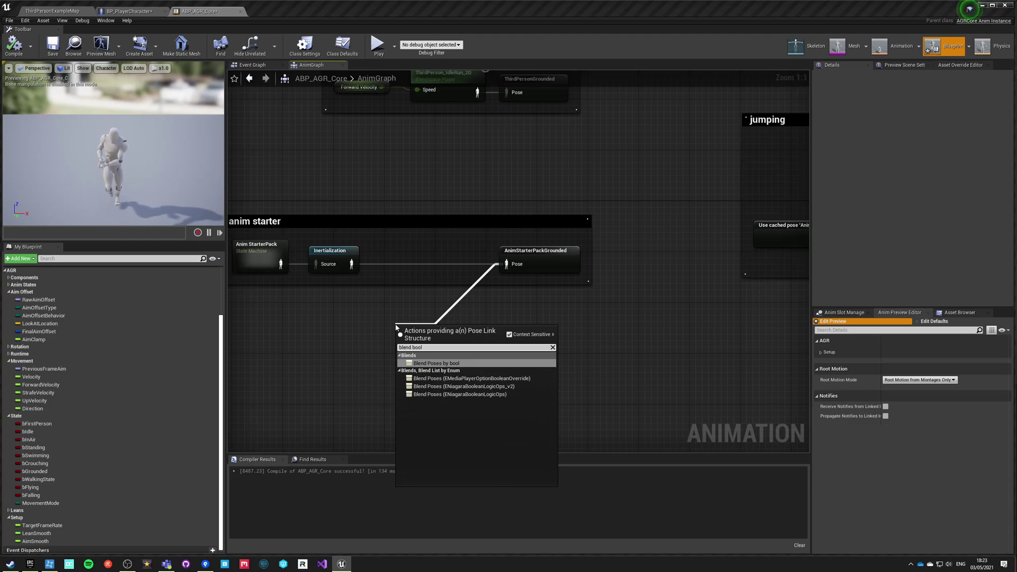
key("Return")
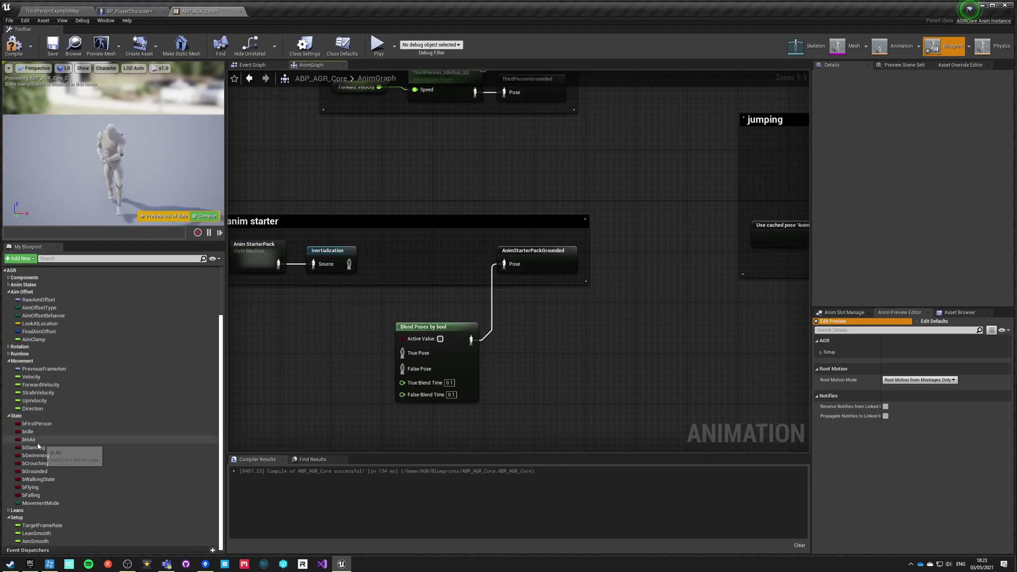
Step: Use bStanding as the blend node's Active Value and connect the Anim StarterPack Inertialization output to its True Pose
left_click(35, 449)
left_click_drag(35, 449, 407, 340)
left_click_drag(329, 341, 398, 315)
left_click_drag(402, 351, 371, 307)
left_click_drag(349, 265, 348, 264)
left_click(310, 330)
right_click_drag(307, 334, 394, 274)
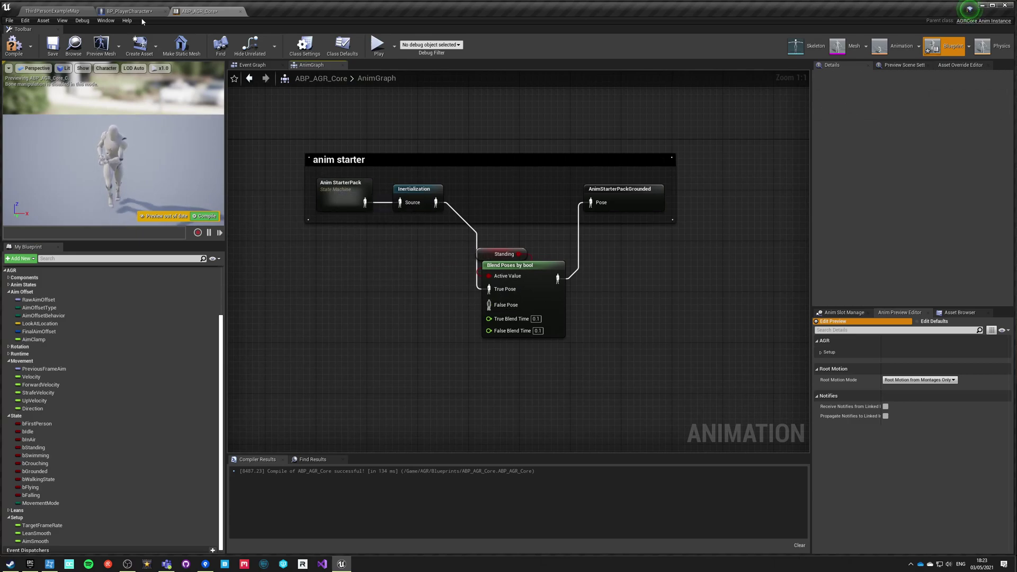
Step: Create a 1D blend space named Bs_Starter_Crouch_1D in the AnimStarterPack folder of the level editor's content browser
left_click(124, 12)
left_click(53, 11)
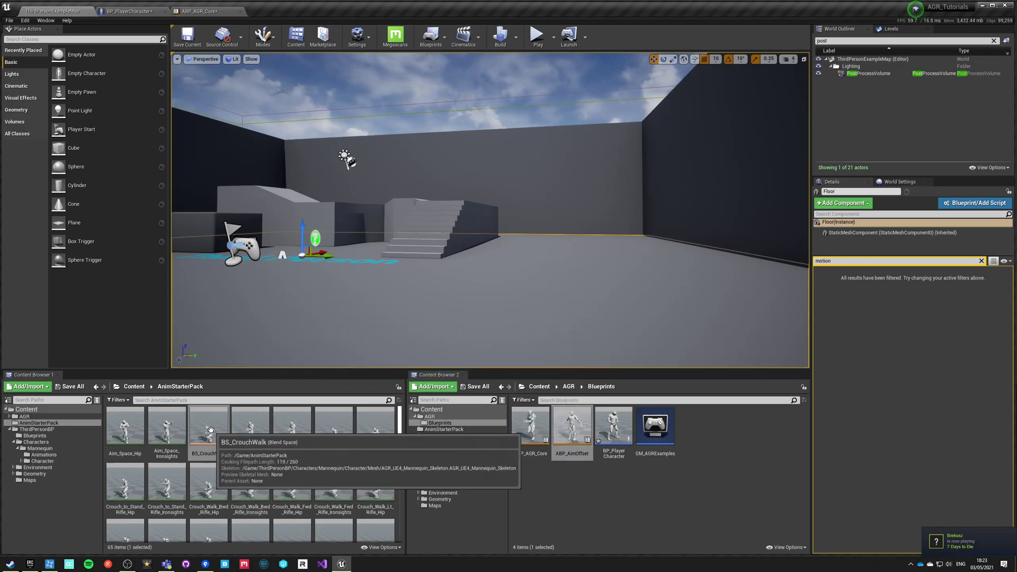
scroll(212, 438, "down", 10)
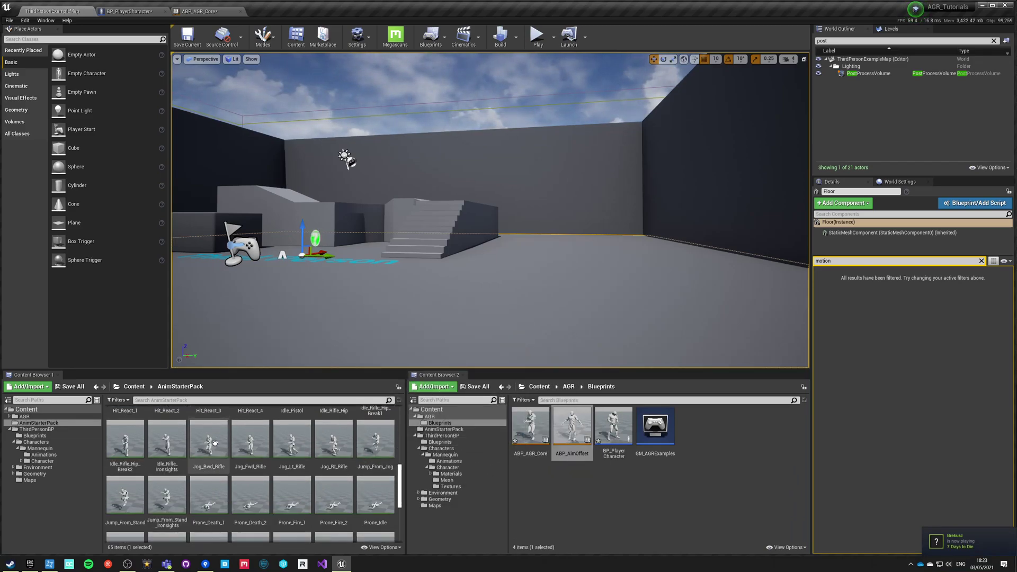
left_click(231, 512)
right_click(205, 500)
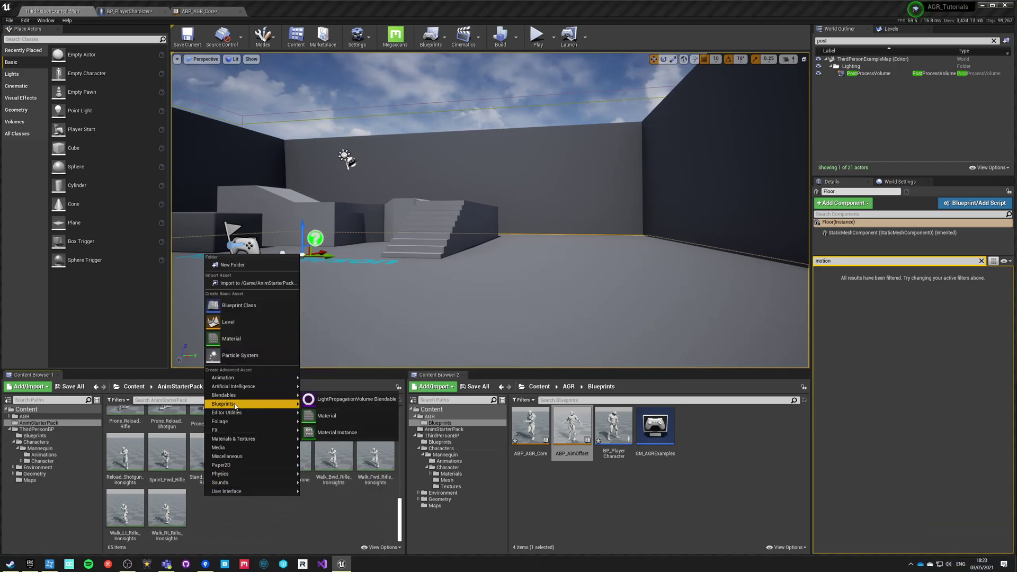
mouse_move(237, 380)
left_click(341, 395)
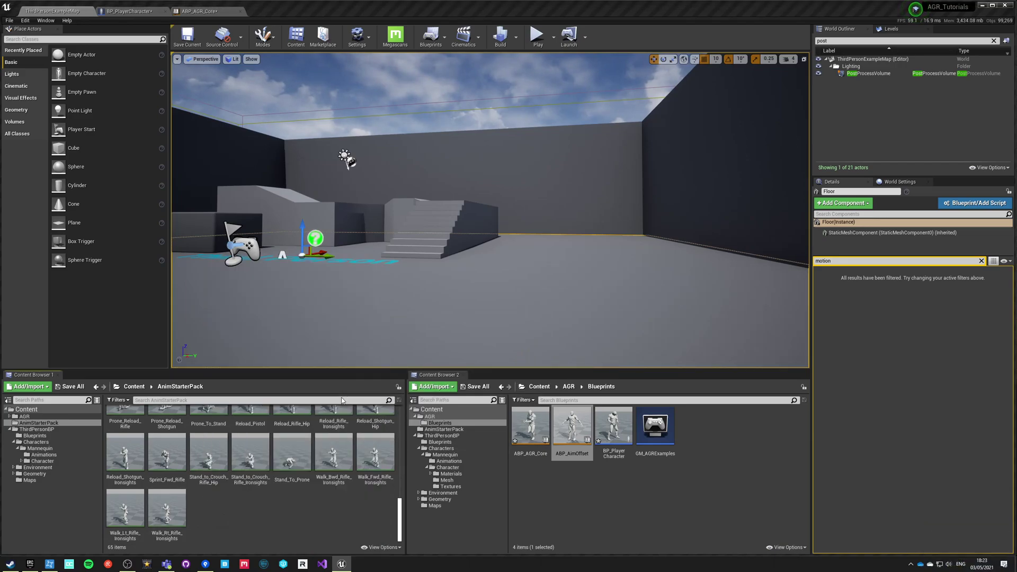
left_click(271, 184)
left_click(271, 184)
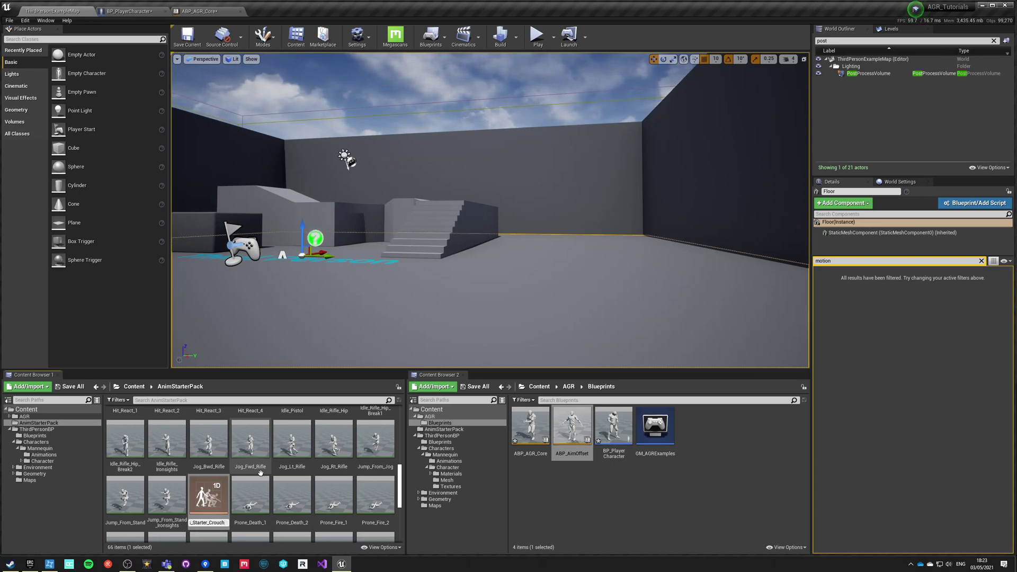
type("1D")
key("Return")
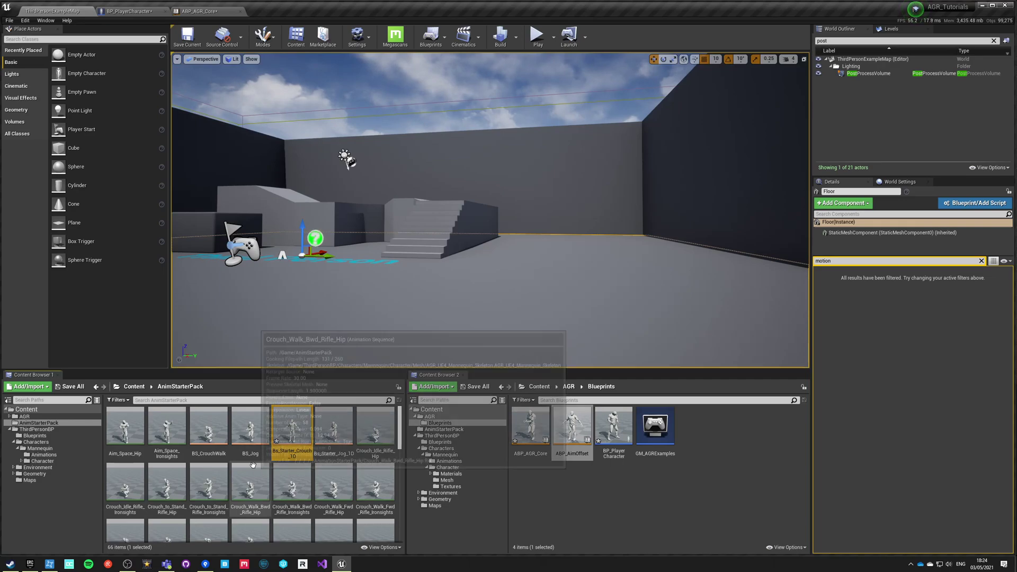
Step: Open Bs_Starter_Crouch_1D and set its horizontal axis to Direction from -180 to 180, with a target weight interpolation speed of 4
double_click(287, 424)
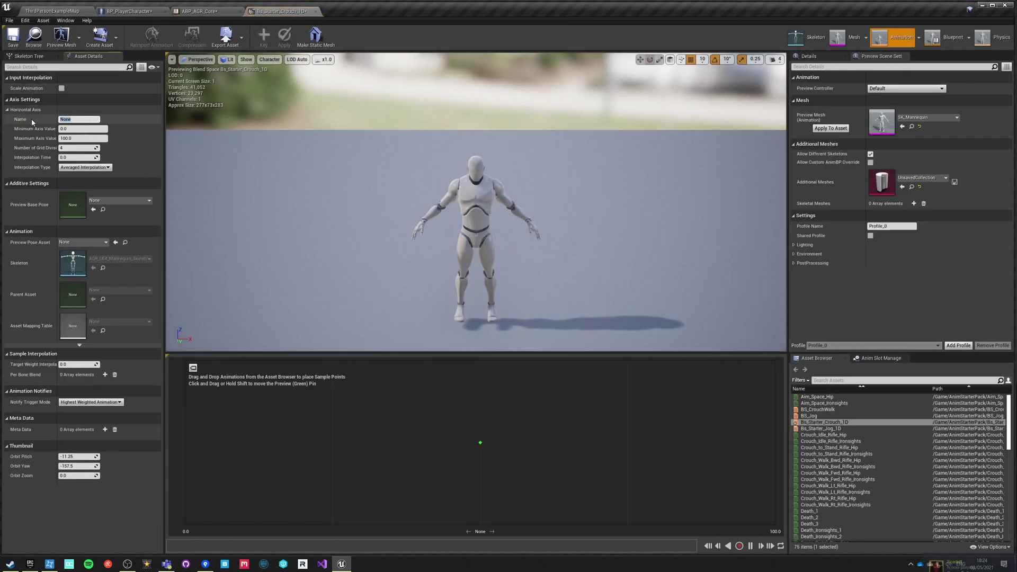
type("Directi")
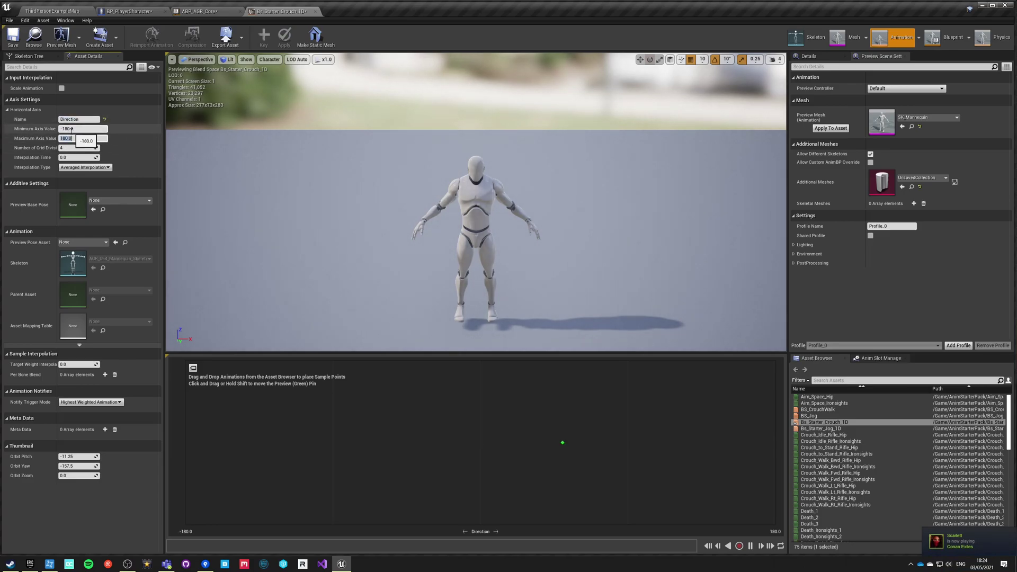
key("Tab")
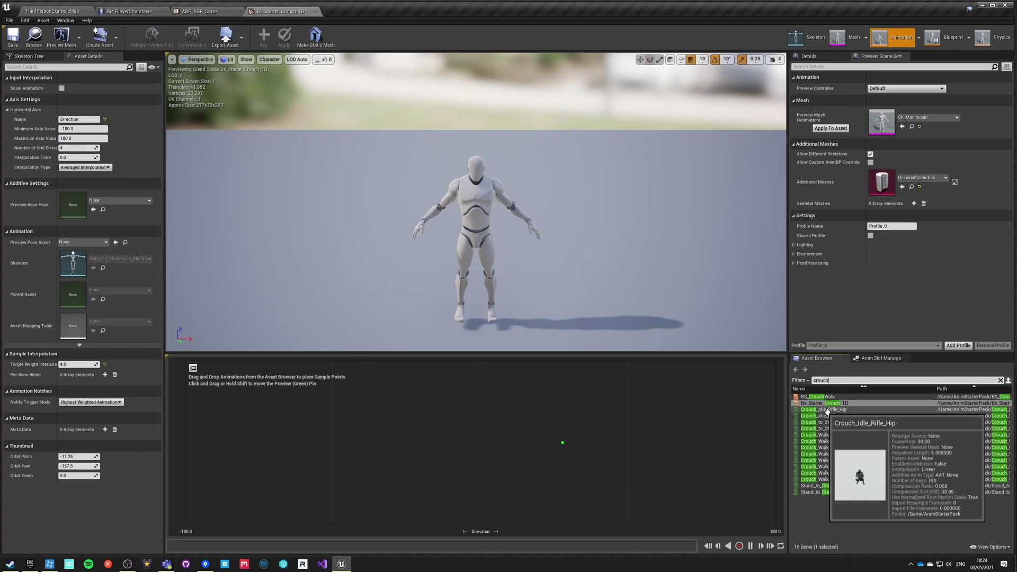
Step: Place the Crouch_Walk Rifle_Hip samples Lt at -90, Fwd at 0, Rt at 90 and Bwd at both ends, then save and close the blend space
mouse_move(867, 429)
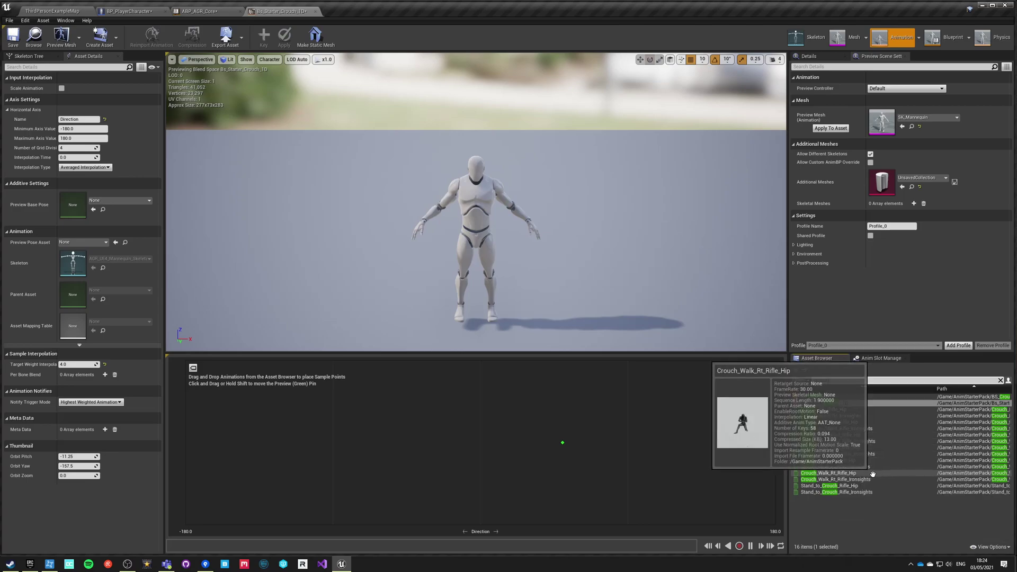
mouse_move(860, 473)
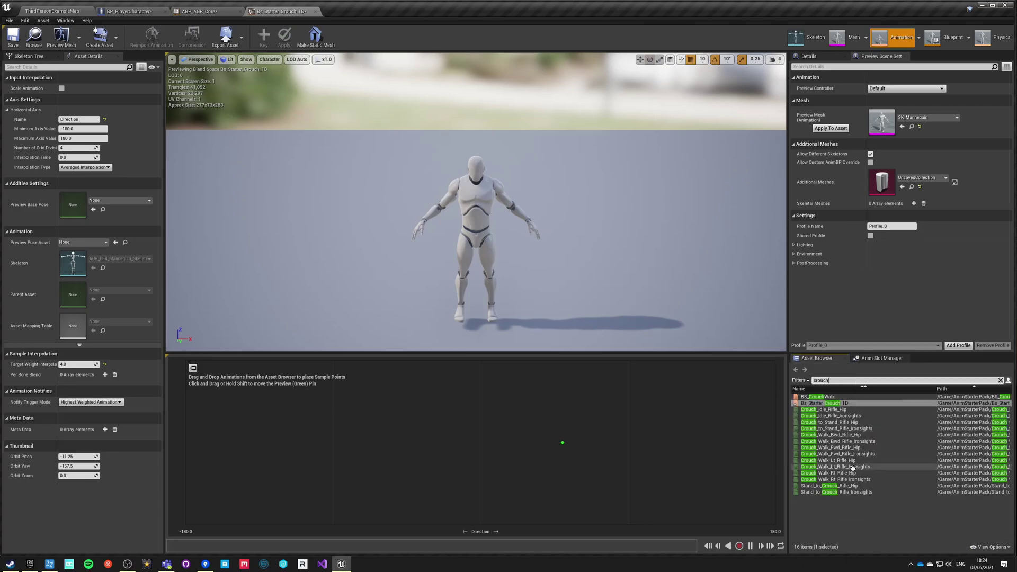
left_click_drag(848, 460, 334, 445)
mouse_move(823, 446)
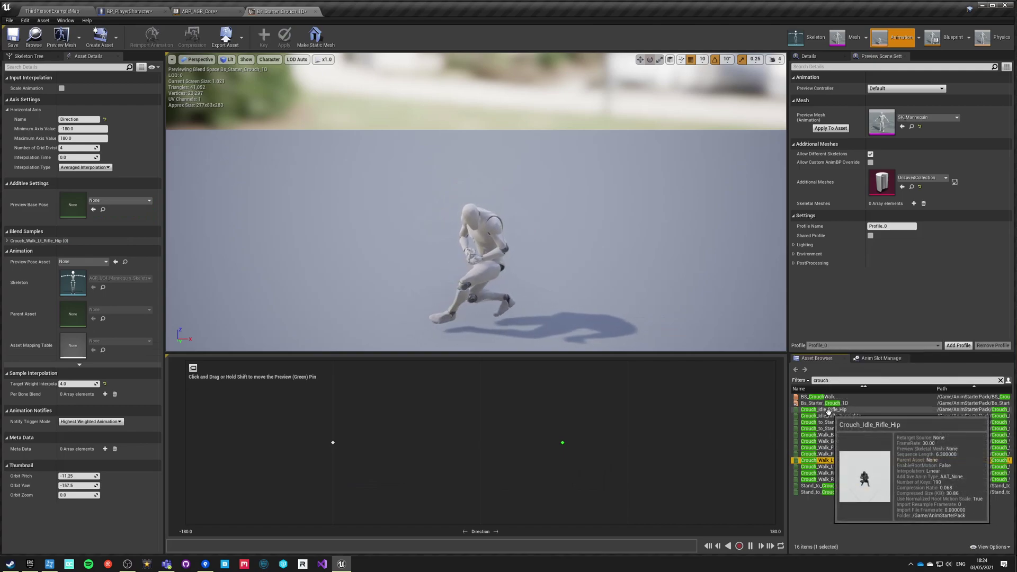
left_click_drag(868, 447, 482, 443)
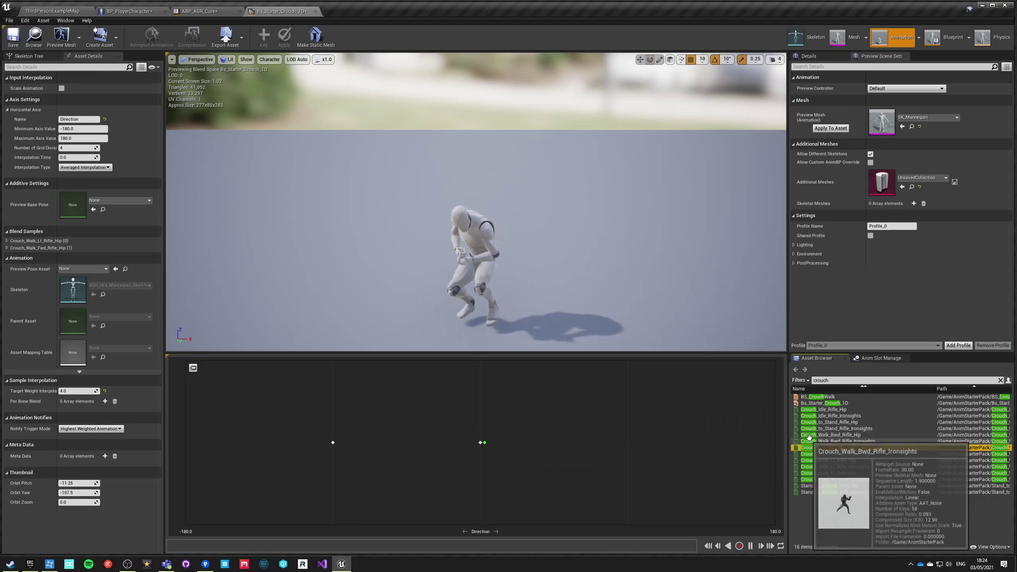
left_click_drag(832, 435, 206, 442)
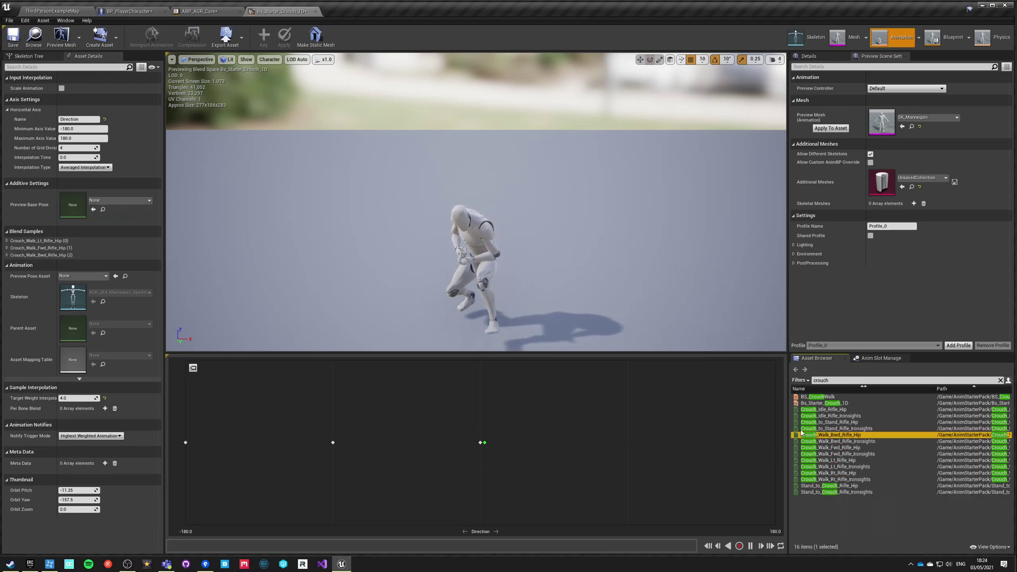
left_click_drag(880, 436, 773, 440)
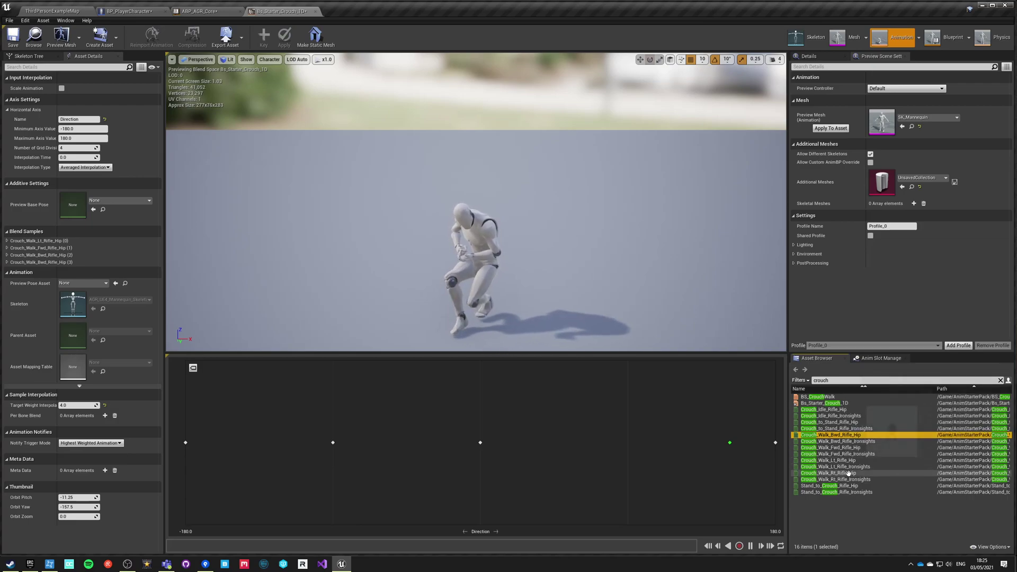
mouse_move(854, 472)
left_click_drag(854, 472, 628, 443)
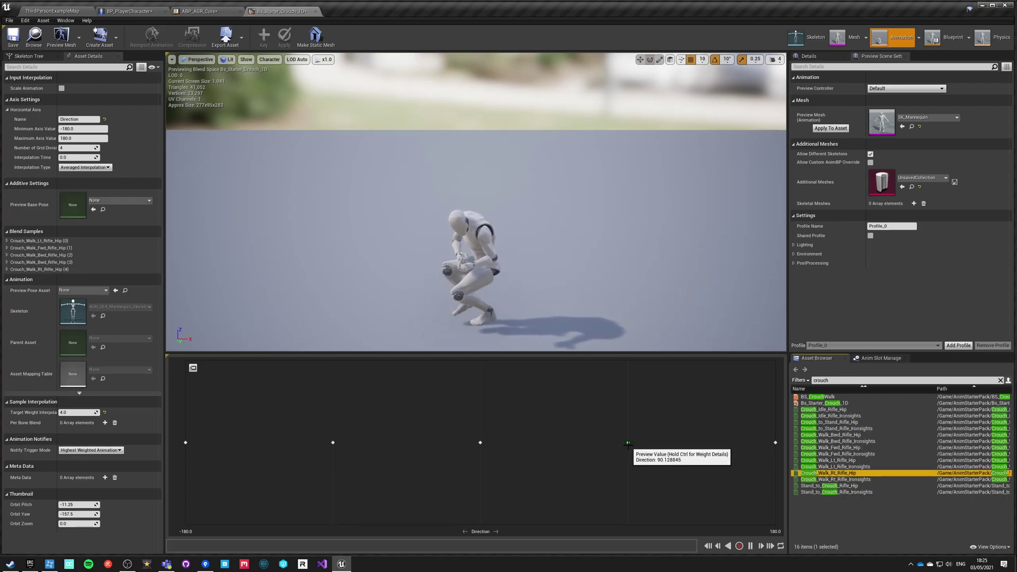
left_click(13, 39)
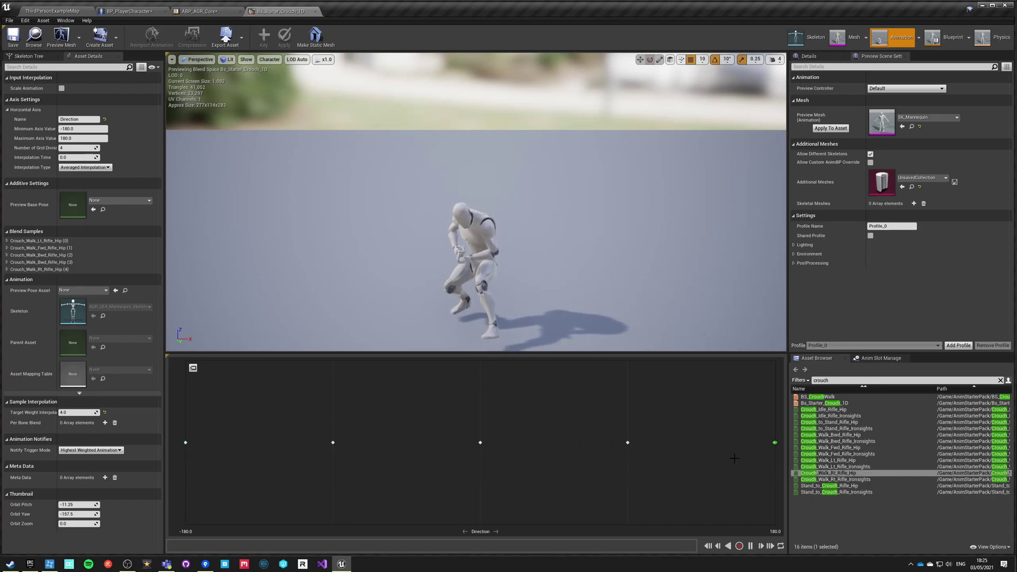
left_click(315, 12)
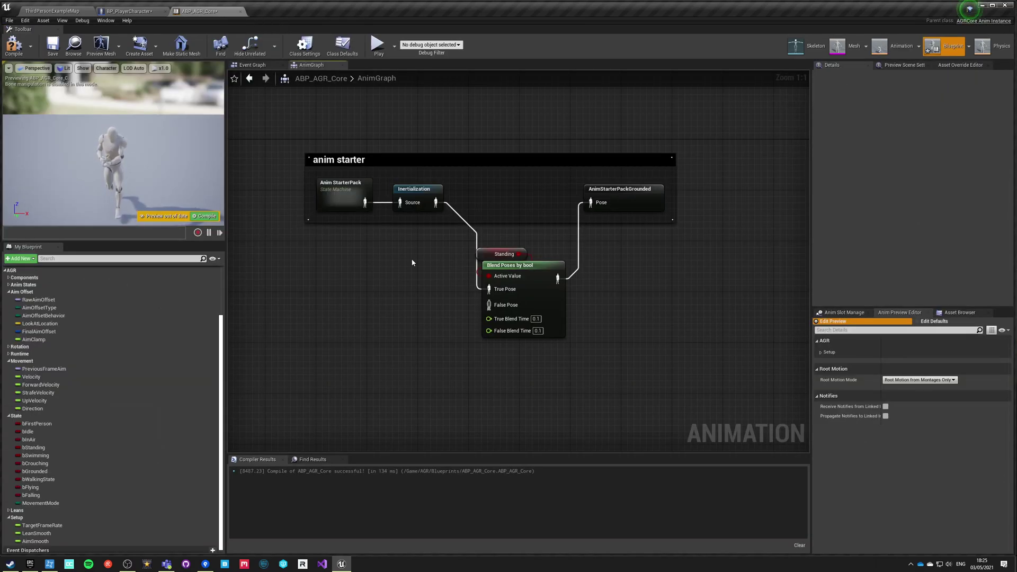
Step: Add a state machine named Anim starter Crouch below the anim starter group in the AnimGraph
right_click(312, 303)
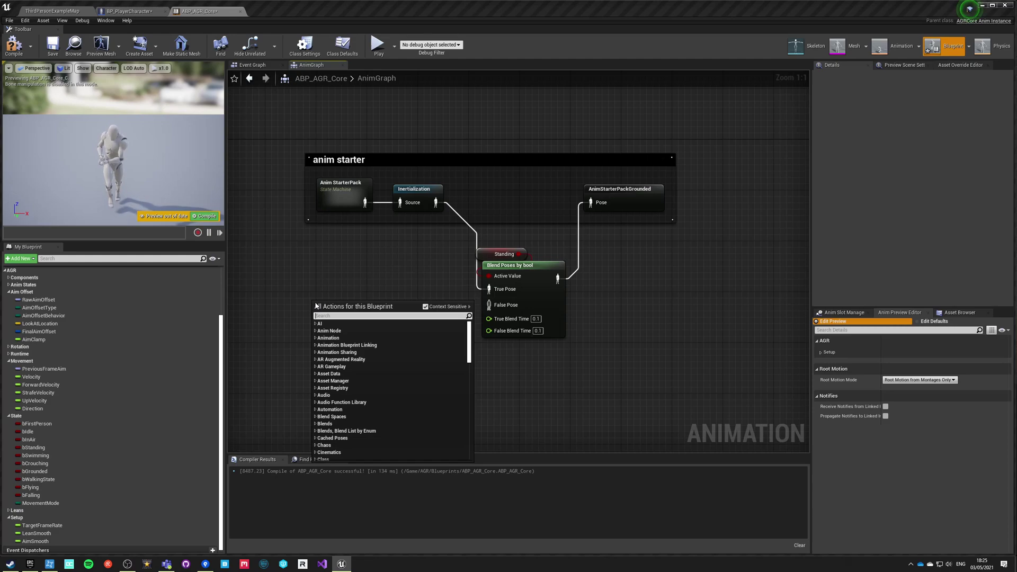
type("state machin")
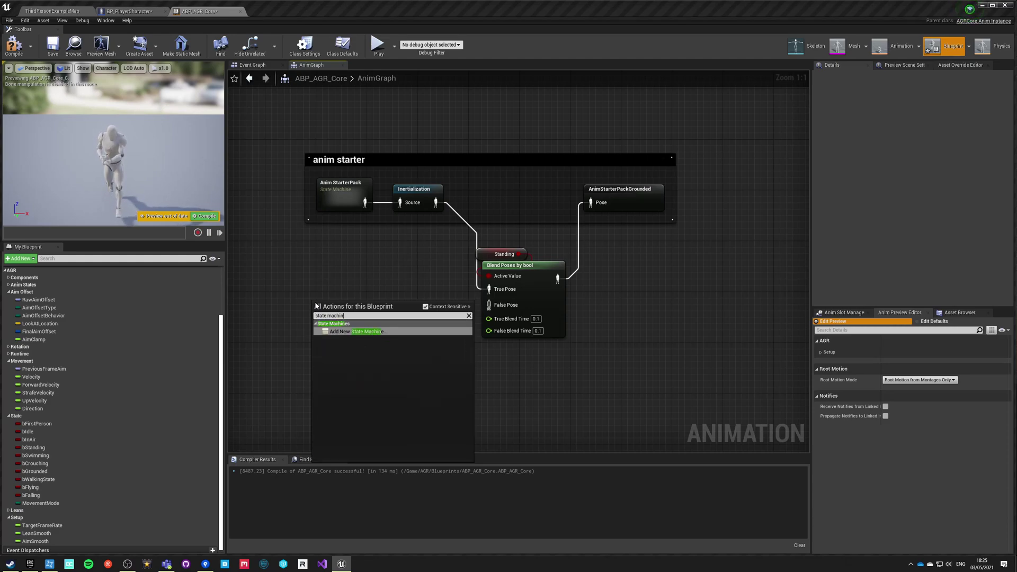
key("Return")
left_click(319, 305)
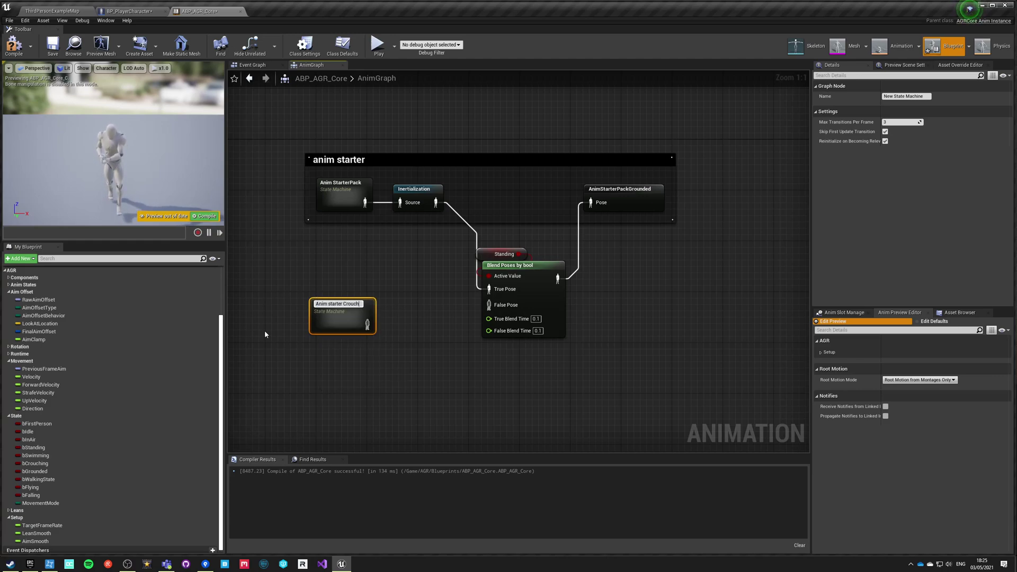
Step: Connect Anim starter Crouch through an Inertialization node to the blend's False Pose and set both blend times to 0.25
left_click_drag(394, 326, 488, 306)
type("iner")
key("Return")
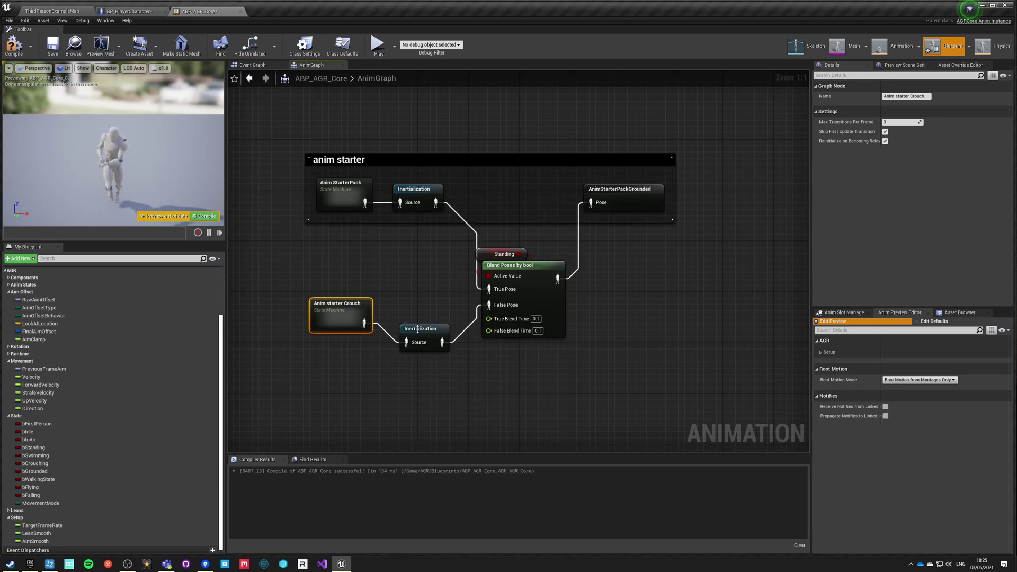
left_click_drag(419, 337, 413, 318)
type("0.25")
key("Tab")
type("0.25")
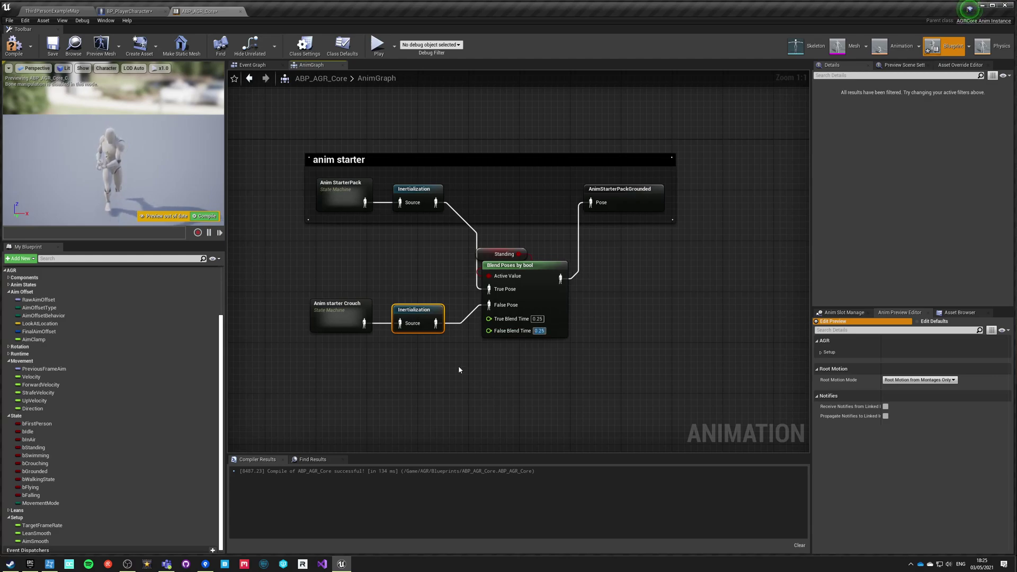
Step: Open the Anim starter Crouch state machine and add a state named Idle connected from Entry
double_click(356, 321)
left_click_drag(542, 270, 586, 270)
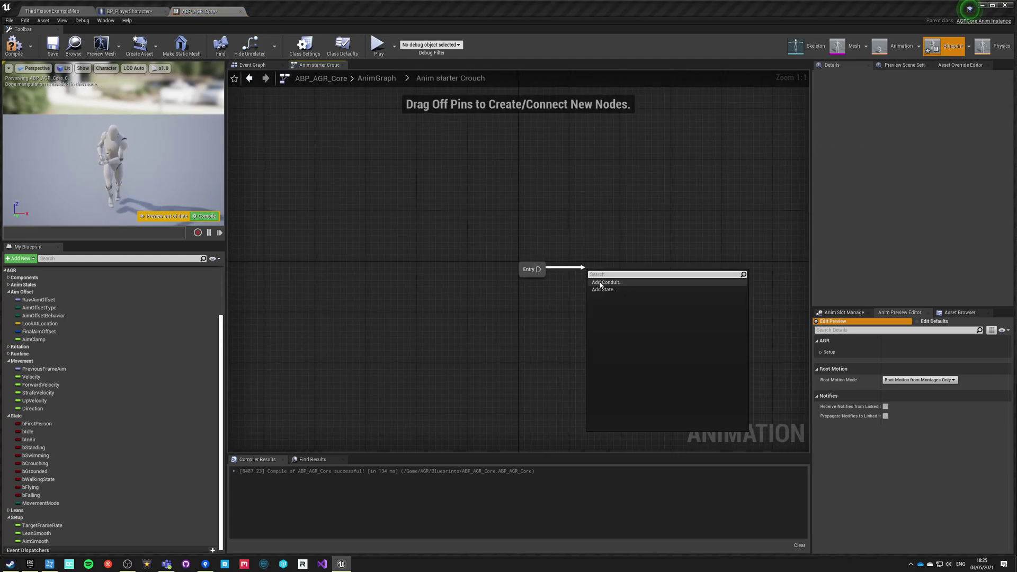
left_click(604, 282)
type("Idle")
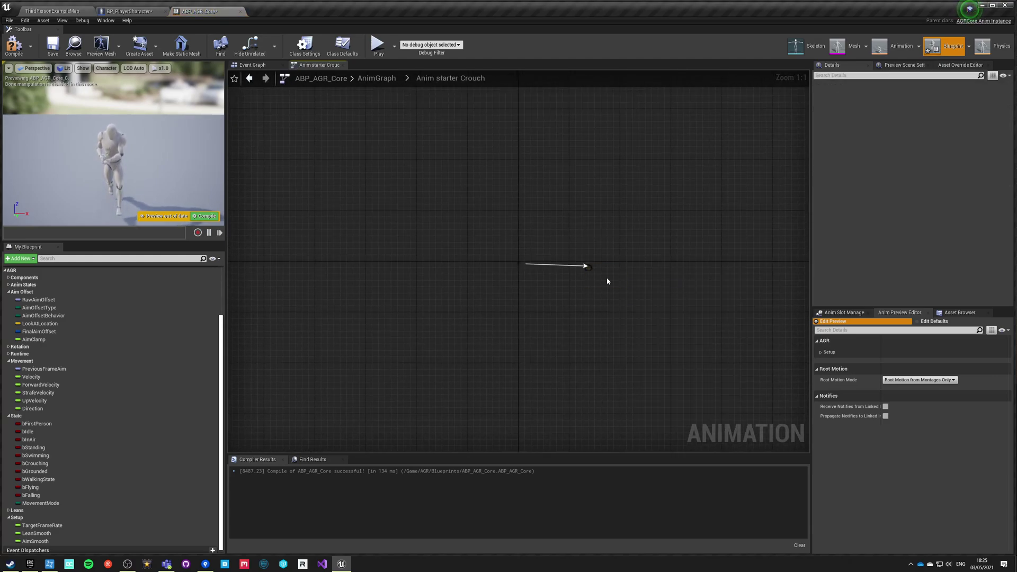
Step: Inside the Idle state, connect a Play Crouch_Idle_Rifle_Hip node to the output pose and briefly check the animation asset
double_click(608, 281)
left_click_drag(526, 280, 433, 290)
type("crouch idle")
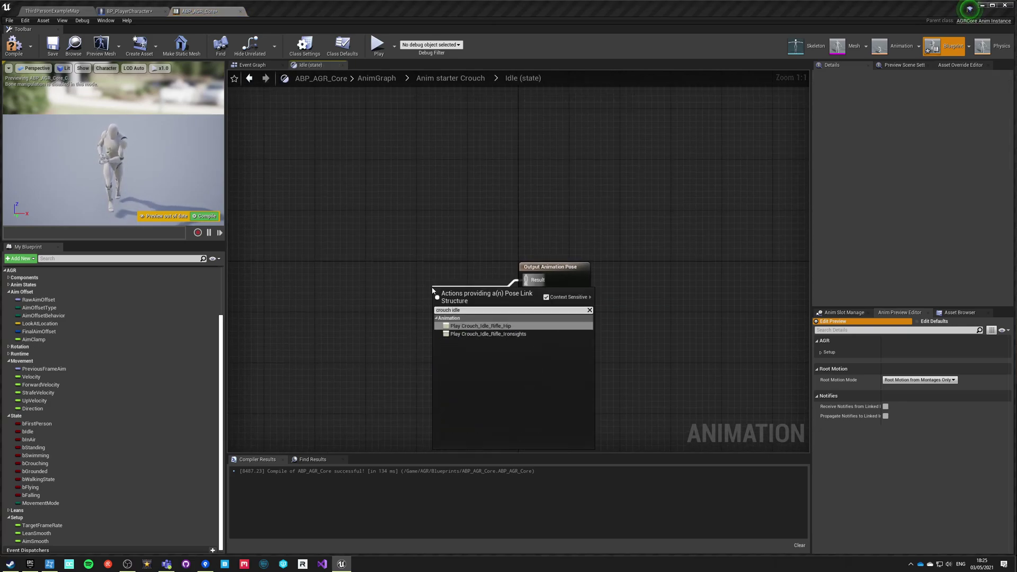
key("Return")
left_click_drag(465, 308, 429, 286)
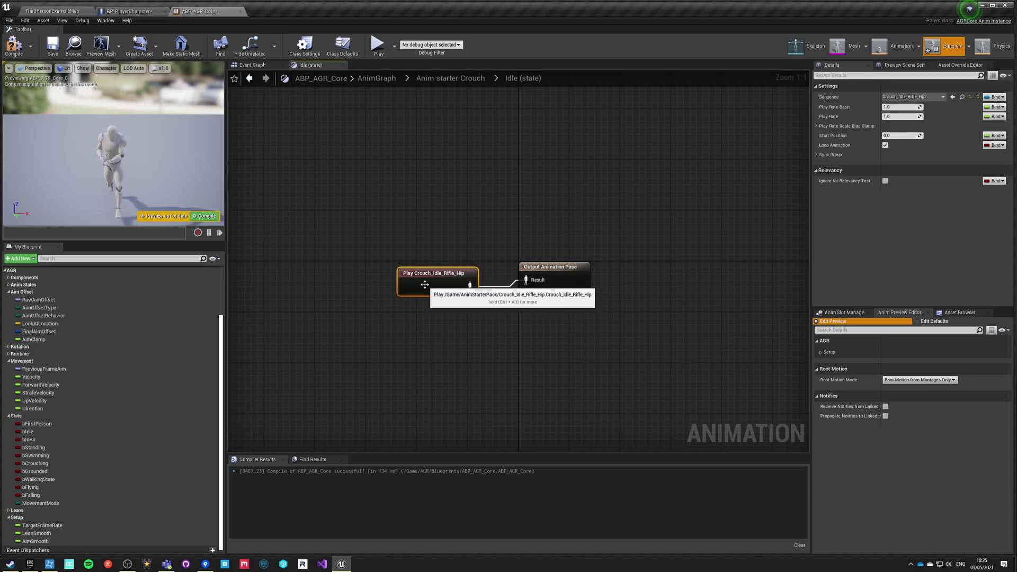
double_click(430, 285)
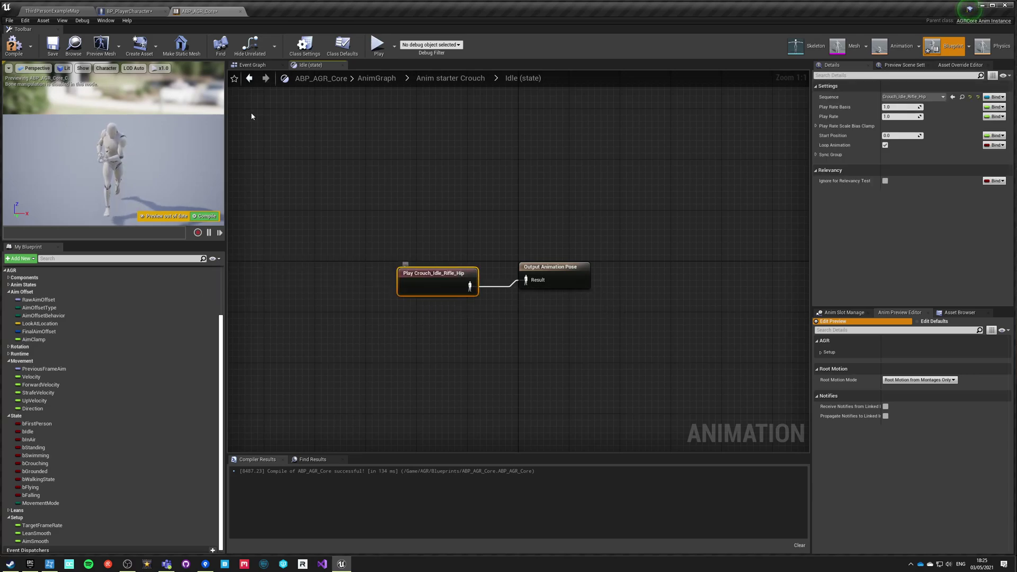
left_click(316, 12)
Step: Return to the Anim starter Crouch state machine and add a state named Moving with a transition from Idle
left_click(453, 80)
mouse_move(573, 273)
left_mouse_down()
mouse_move(560, 261)
mouse_move(567, 267)
left_mouse_up()
left_click(558, 304)
right_click_drag(610, 264, 415, 285)
left_click_drag(383, 288, 451, 290)
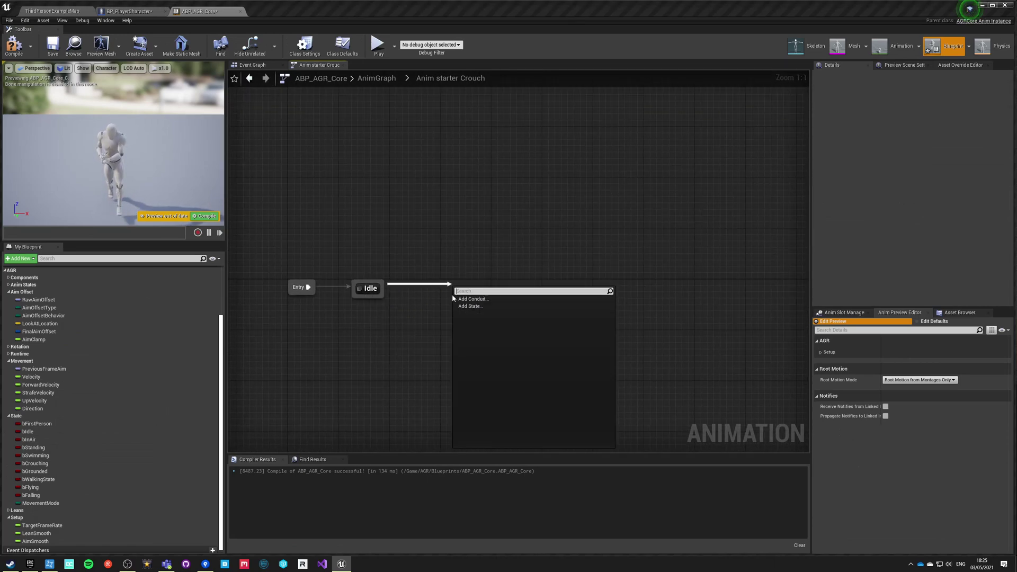
left_click(466, 304)
type("Moving")
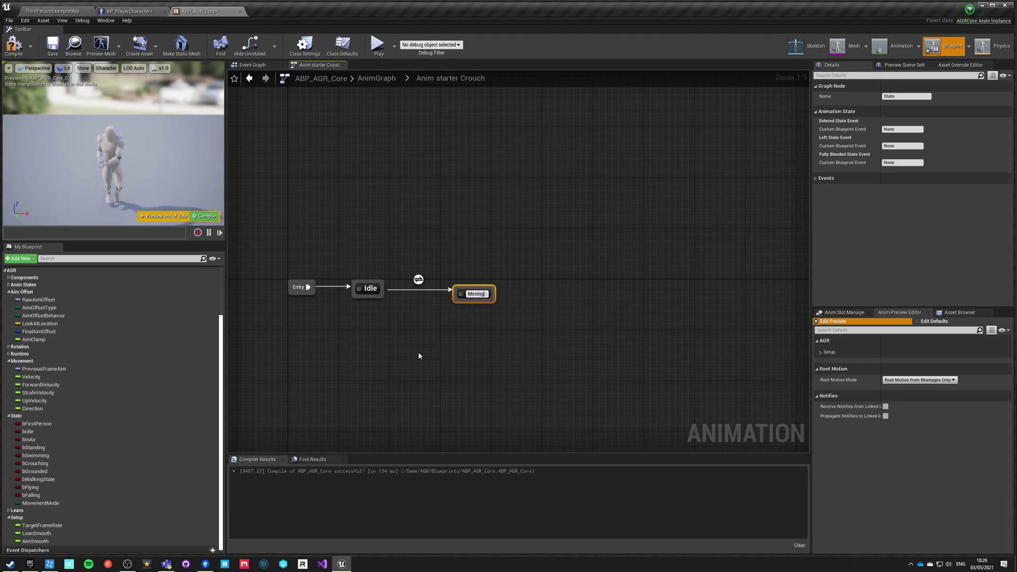
key("Return")
Step: Inside the Moving state, connect a Bs_Starter_Crouch_1D blend space player to the output animation pose
double_click(472, 297)
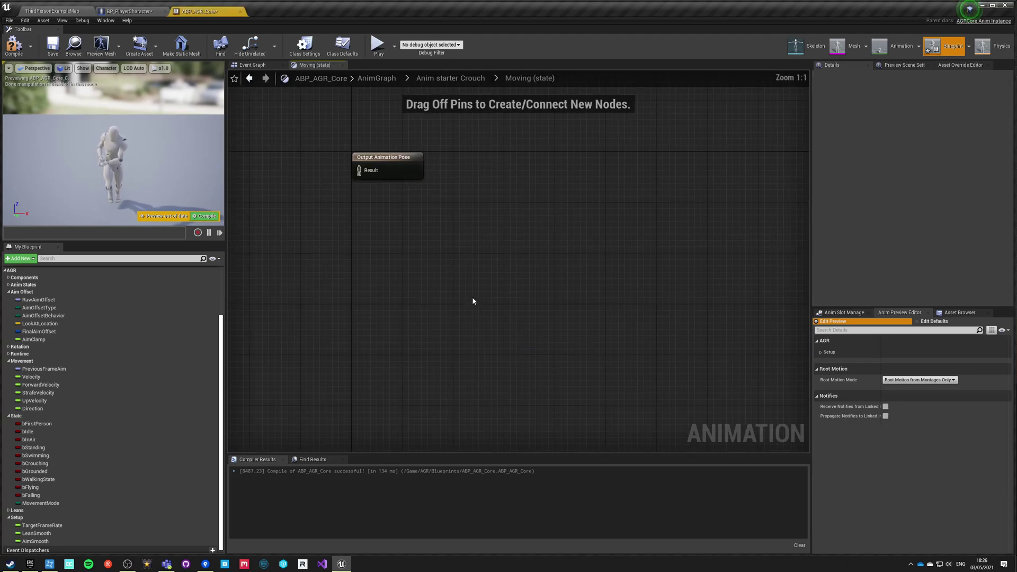
left_click_drag(526, 280, 395, 307)
type("crouch 1d")
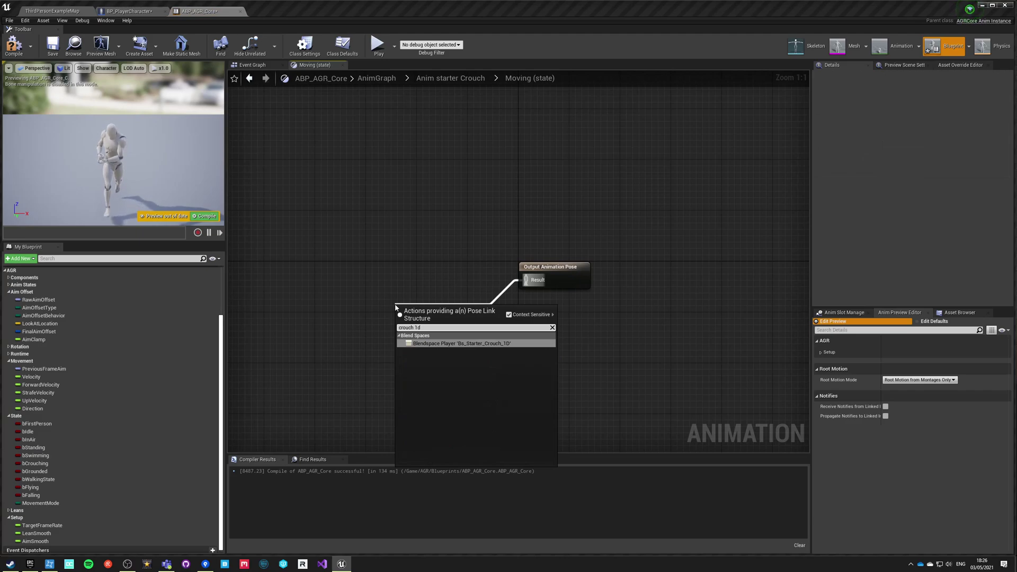
key("Return")
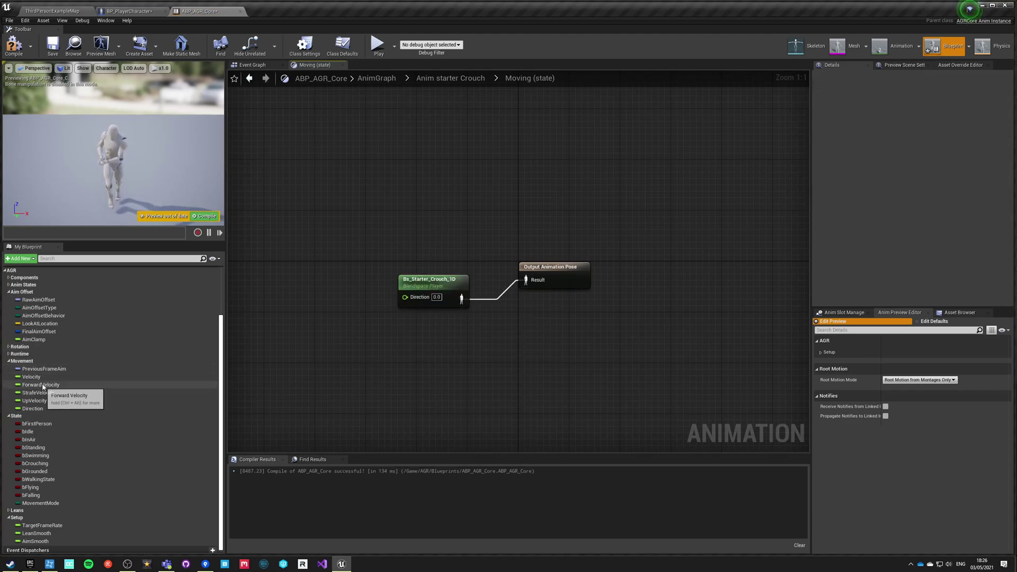
Step: Feed the Direction variable into the Bs_Starter_Crouch_1D player and expose its Play Rate as a pin
left_click_drag(32, 408, 296, 294, "ctrl")
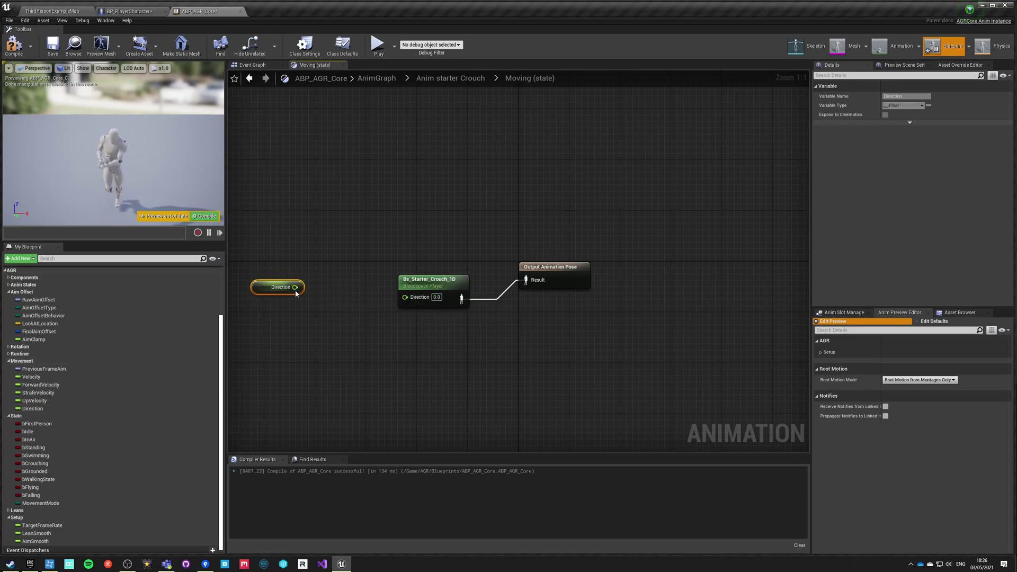
left_click_drag(416, 303, 416, 303)
left_click(423, 302)
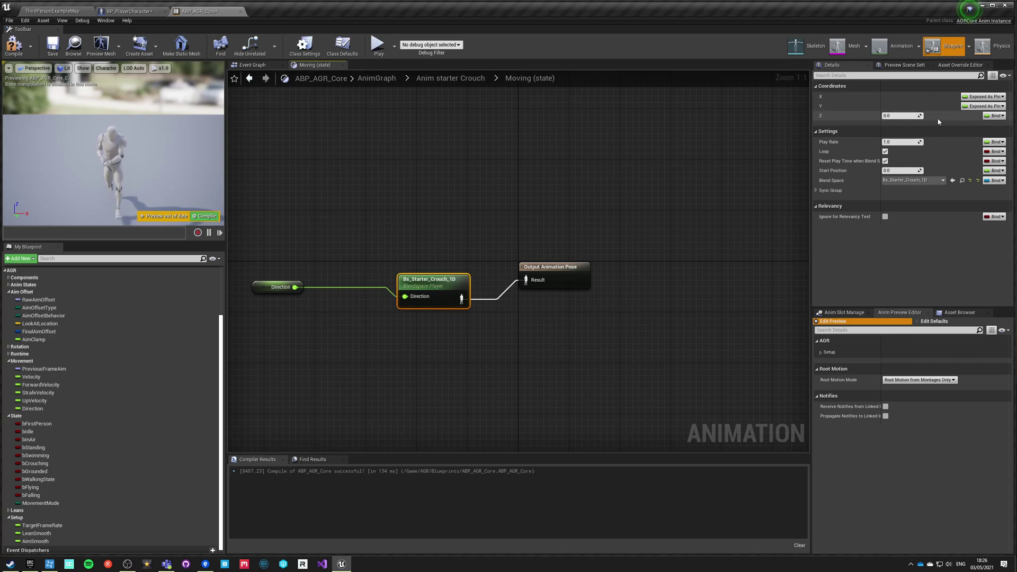
left_click(990, 142)
left_click(962, 159)
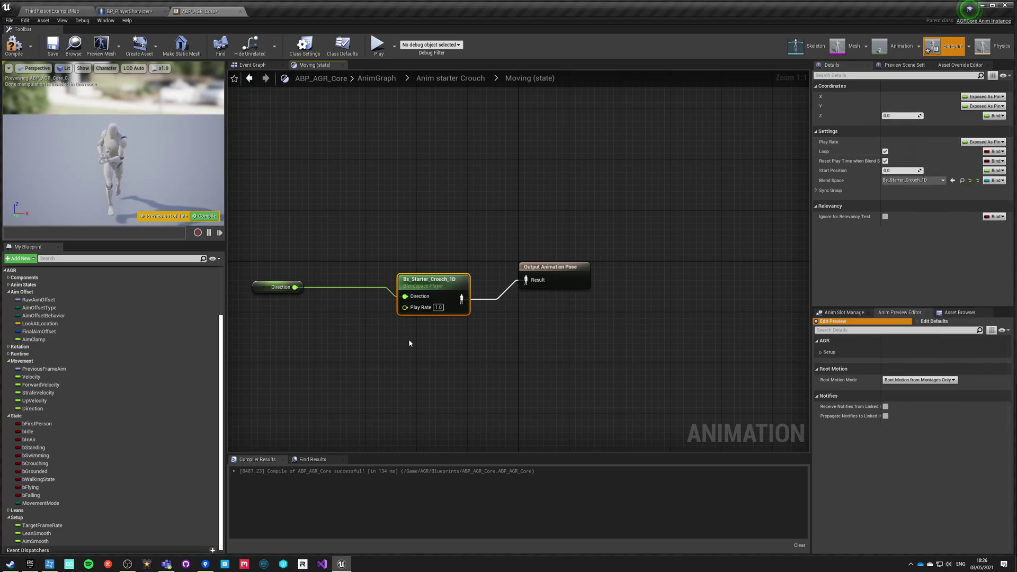
left_click(366, 339)
Step: Add a getter for the Velocity variable below Direction and connect it to a new Map Range Clamped node
right_click_drag(358, 339, 400, 319)
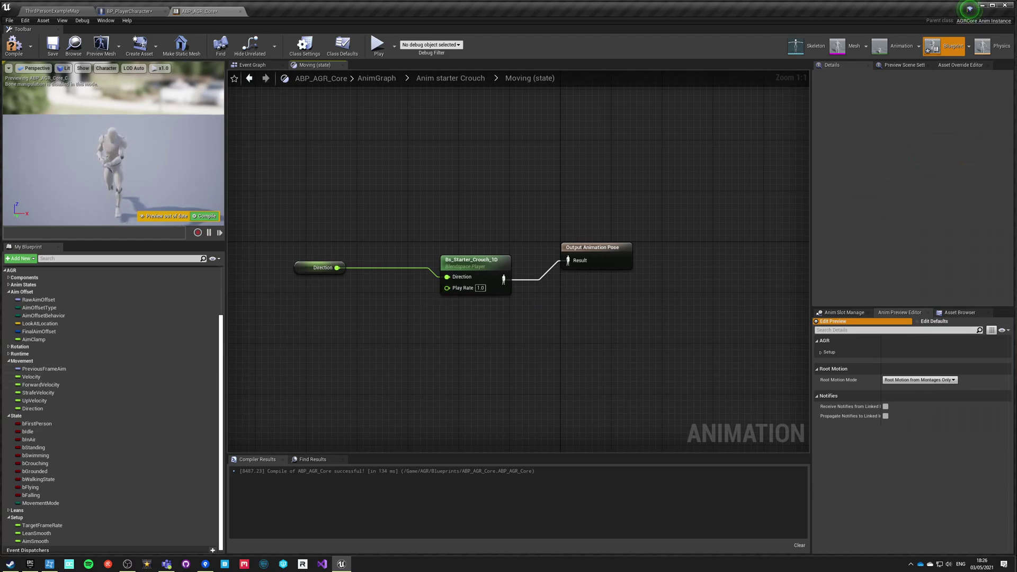
left_click_drag(31, 377, 289, 352)
left_click(308, 308)
left_click_drag(337, 306, 369, 329)
type("m")
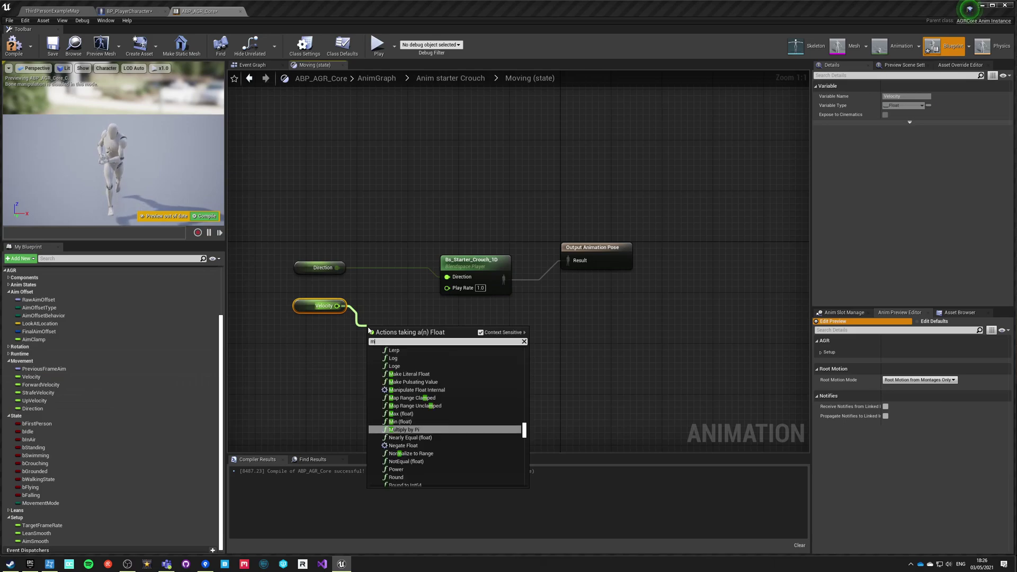
type("ap")
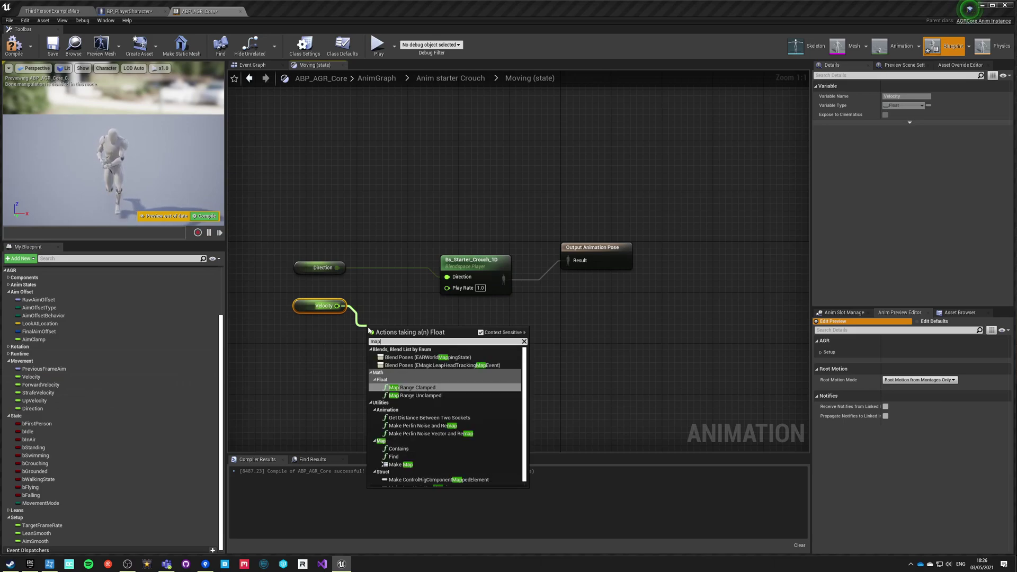
left_click(436, 391)
mouse_move(309, 307)
left_mouse_down()
mouse_move(315, 352)
mouse_move(399, 345)
mouse_move(323, 308)
left_mouse_up()
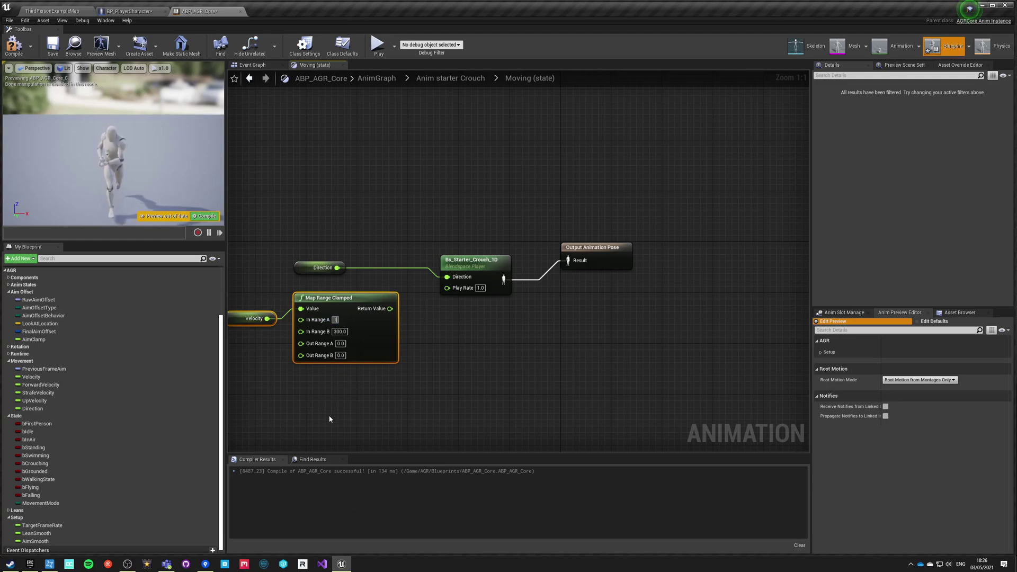
Step: Map the input range 150–300 to the output range 0.5–1.0, connect the result to Play Rate, and compile
left_click(340, 344)
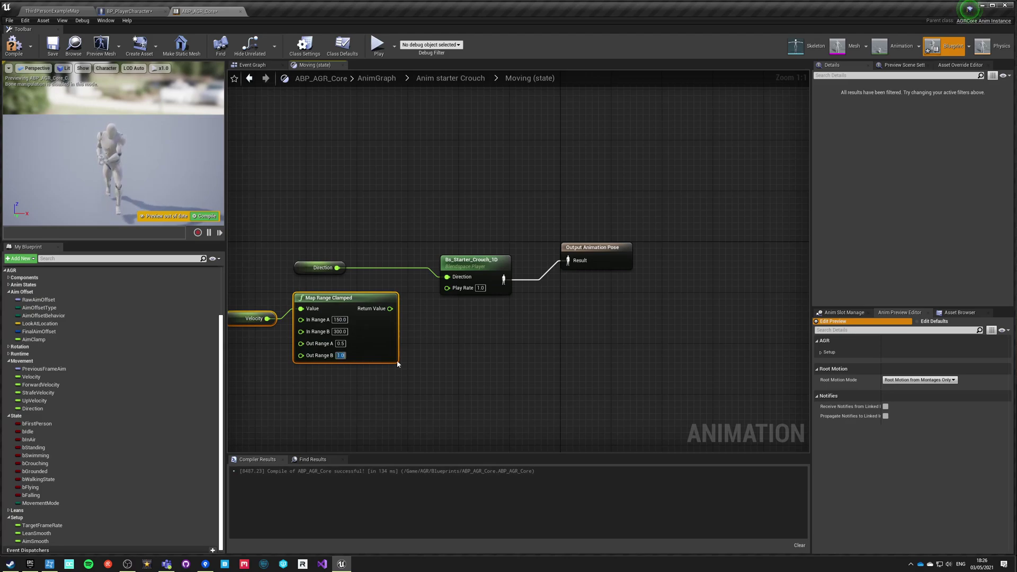
left_click_drag(453, 291, 452, 289)
left_click(465, 367)
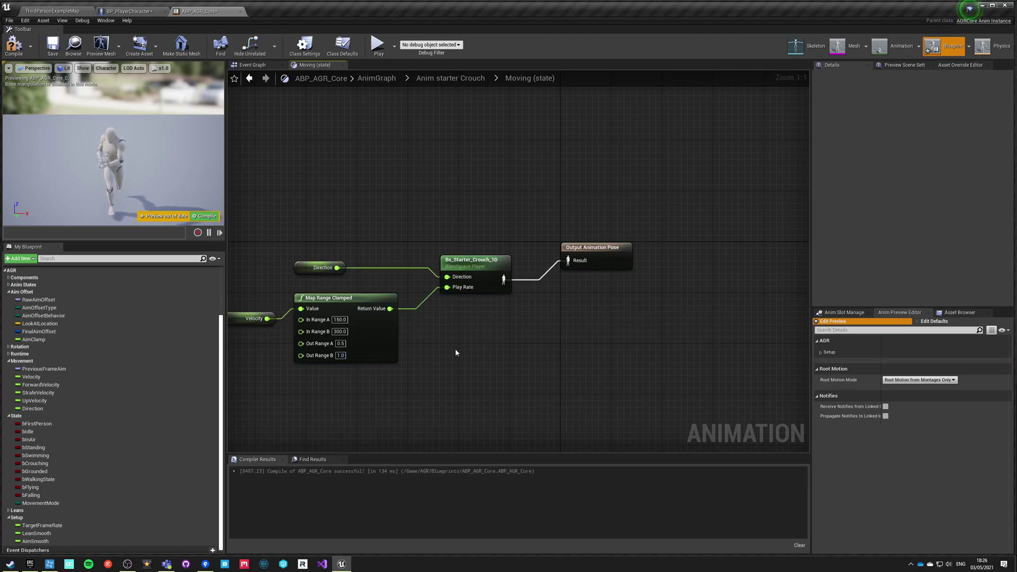
left_click(14, 45)
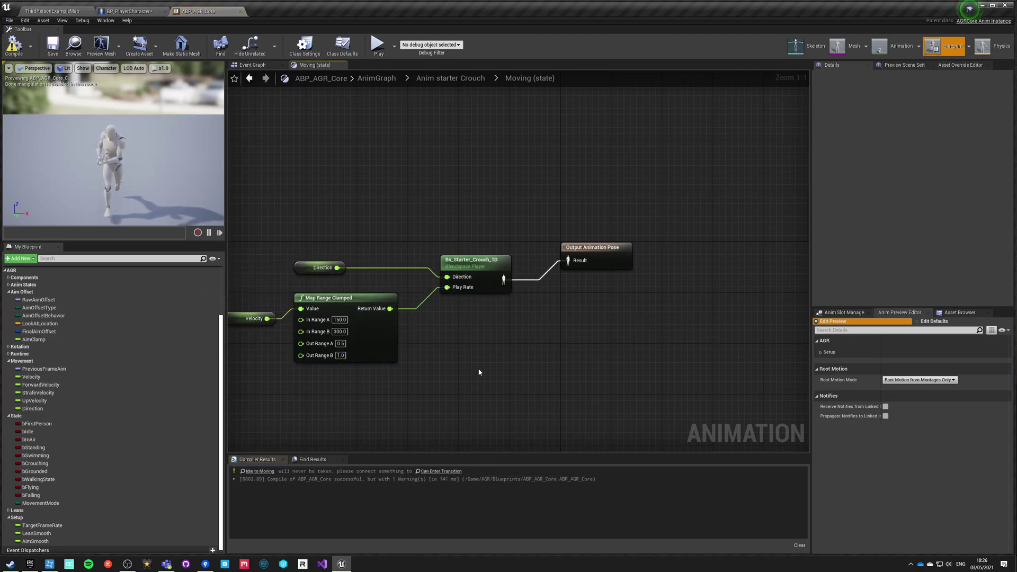
Step: Add a return transition from Moving to Idle in the Anim starter Crouch state machine
left_click(441, 79)
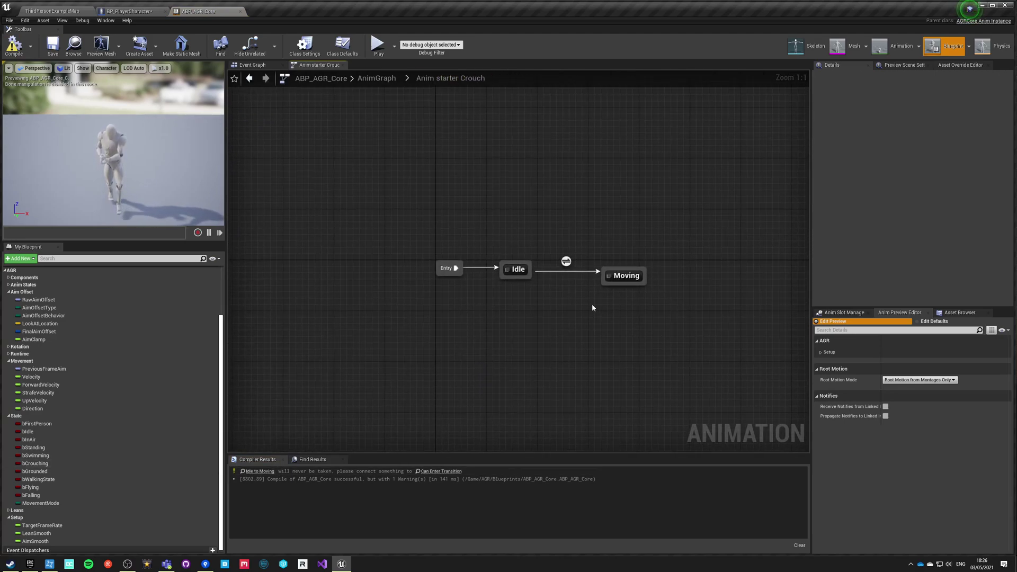
left_click_drag(603, 282, 522, 284)
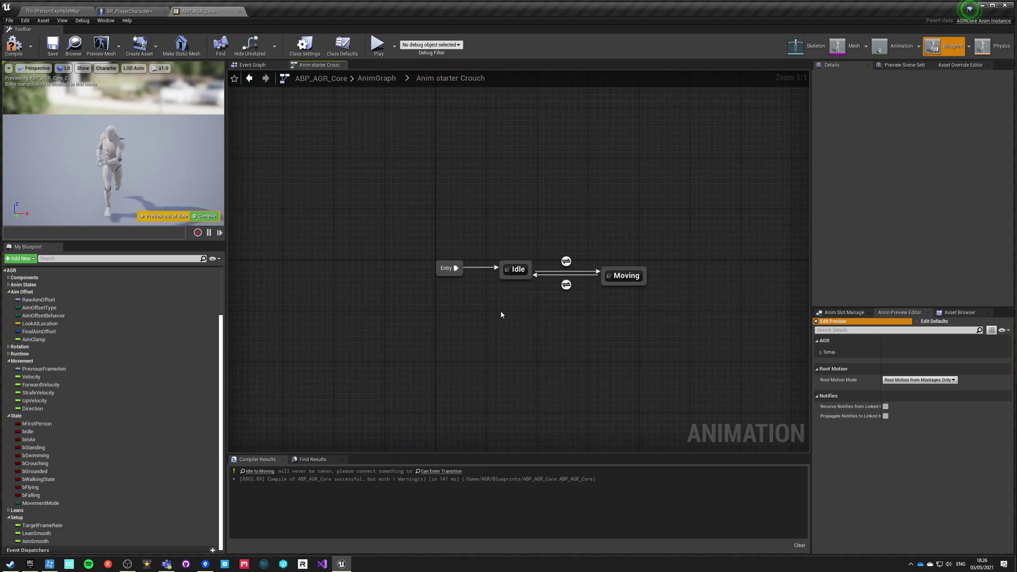
right_click_drag(502, 267, 379, 262)
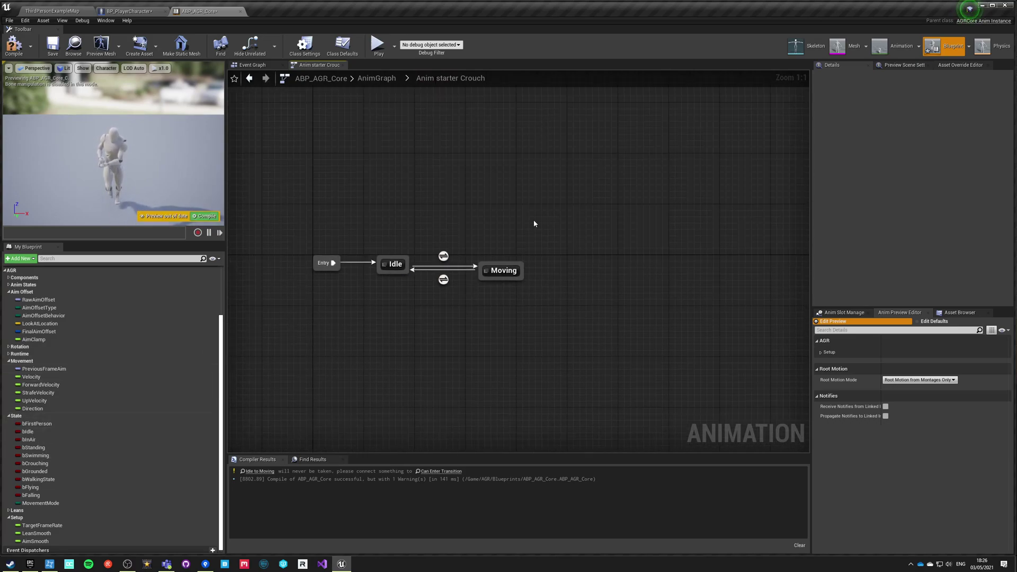
Step: In the Idle to Moving rule, connect the bIdle variable through a NOT Boolean node to Can Enter Transition
double_click(447, 256)
left_click_drag(28, 432, 387, 285, "ctrl")
left_click_drag(437, 305, 442, 306)
type("not")
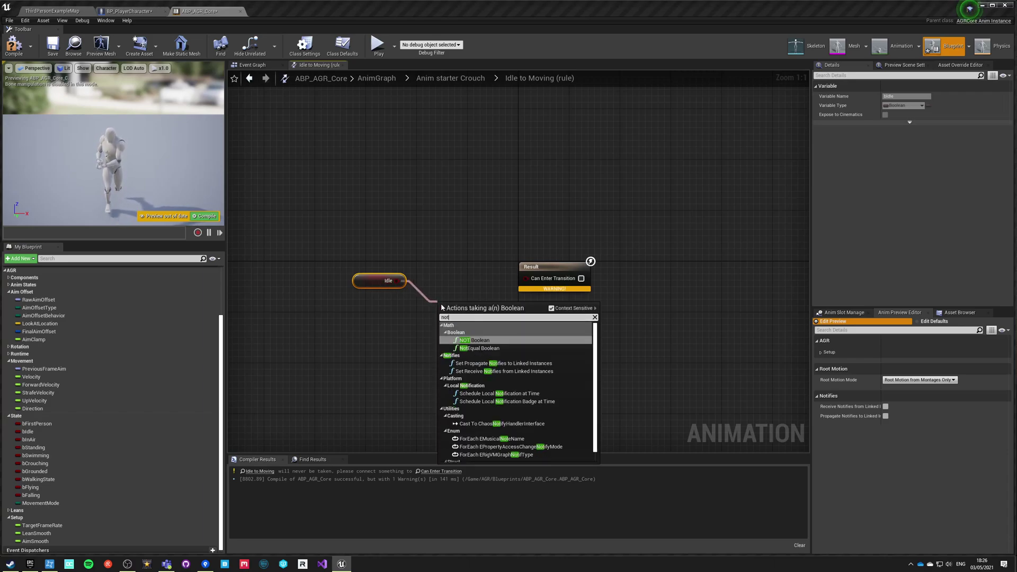
key("Return")
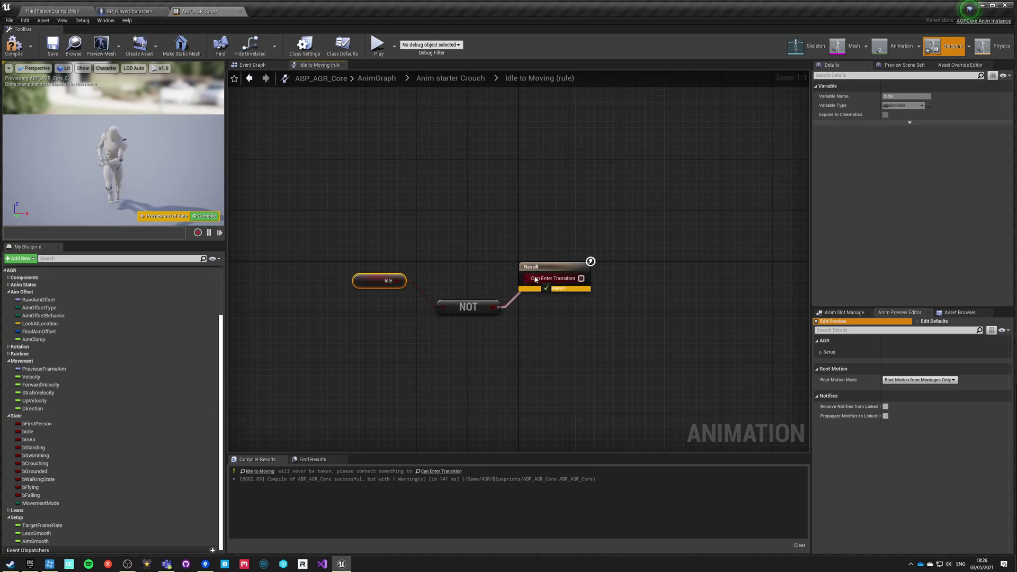
Step: In the Moving to Idle rule, connect the bIdle variable directly to Can Enter Transition and compile
left_click(453, 78)
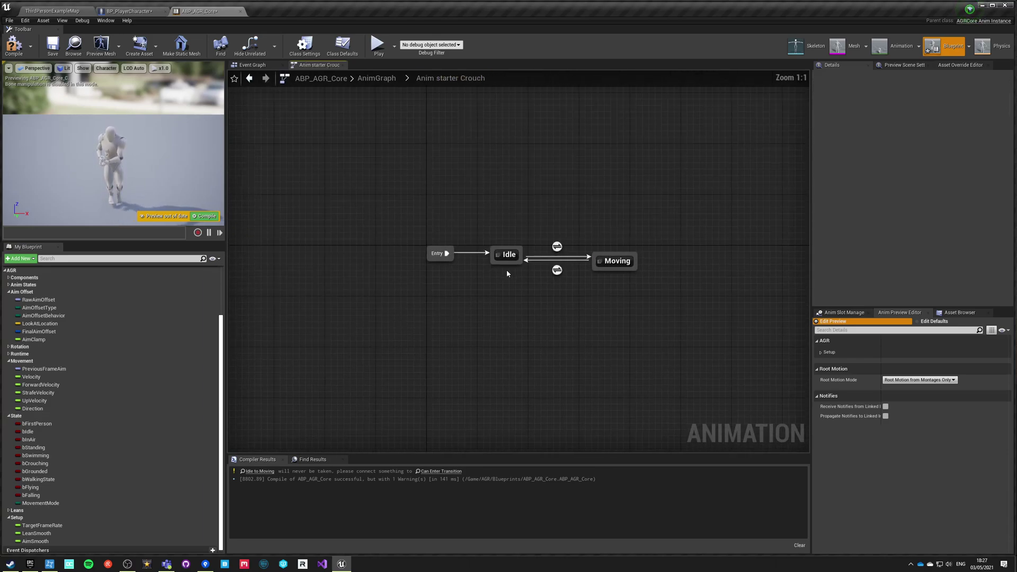
double_click(566, 278)
left_click_drag(28, 431, 526, 277)
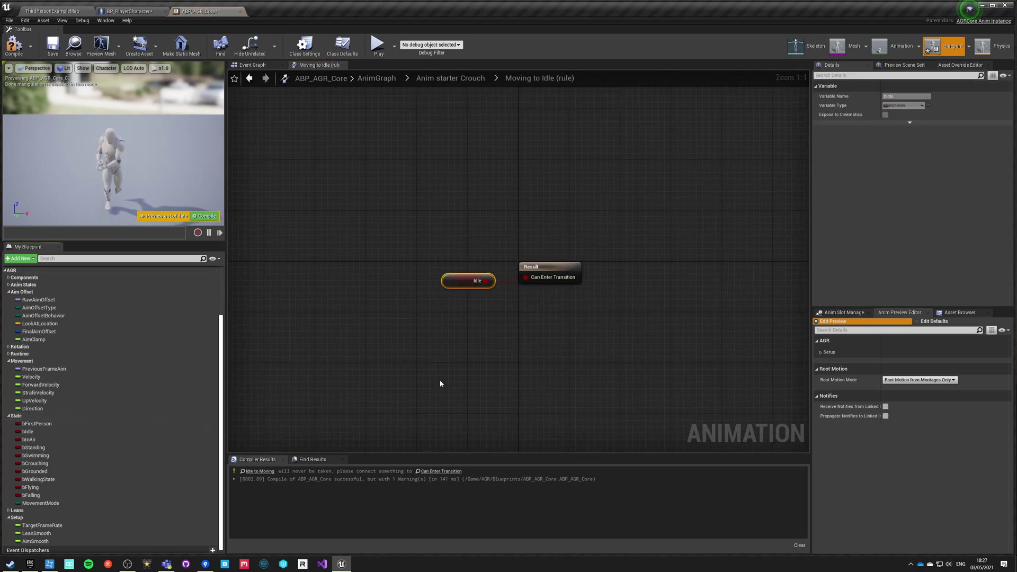
left_click(440, 383)
left_click(13, 45)
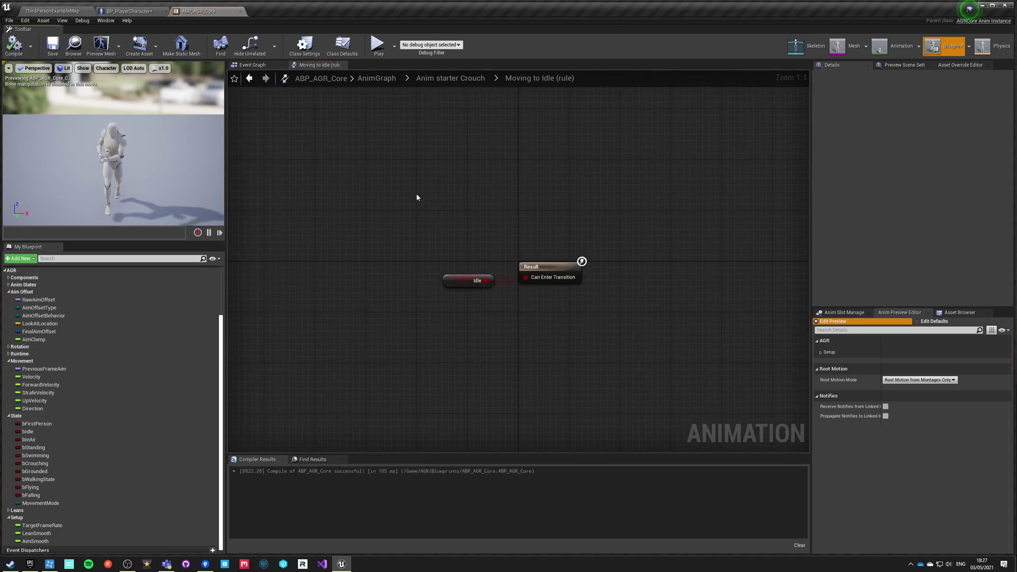
left_click(429, 80)
left_click(315, 80)
left_click(130, 12)
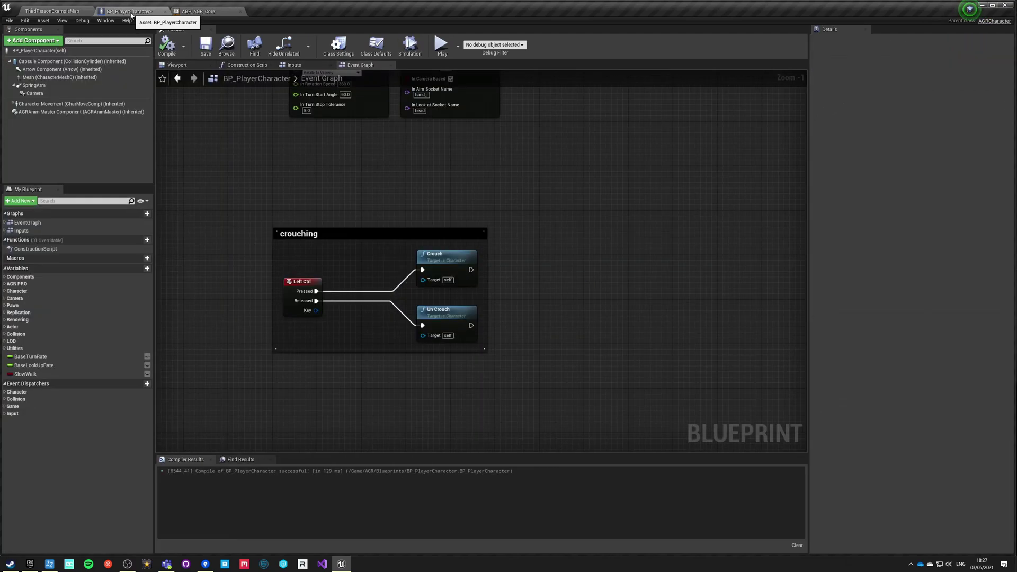
left_click(195, 13)
scroll(351, 294, "up", 3)
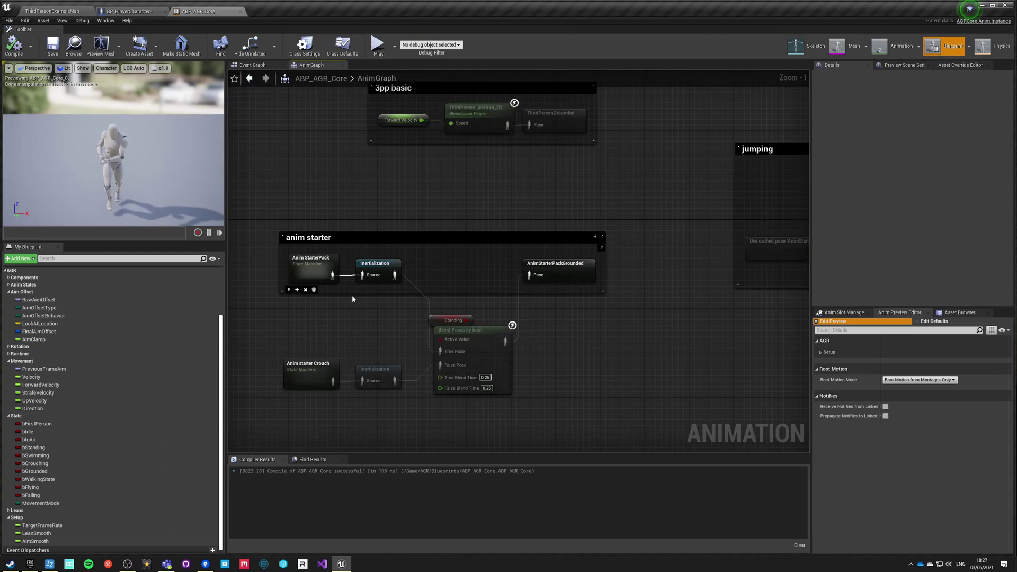
Step: Set the blend logic of both transitions between Idle and Moving to Inertialization in Anim starter Crouch
double_click(327, 365)
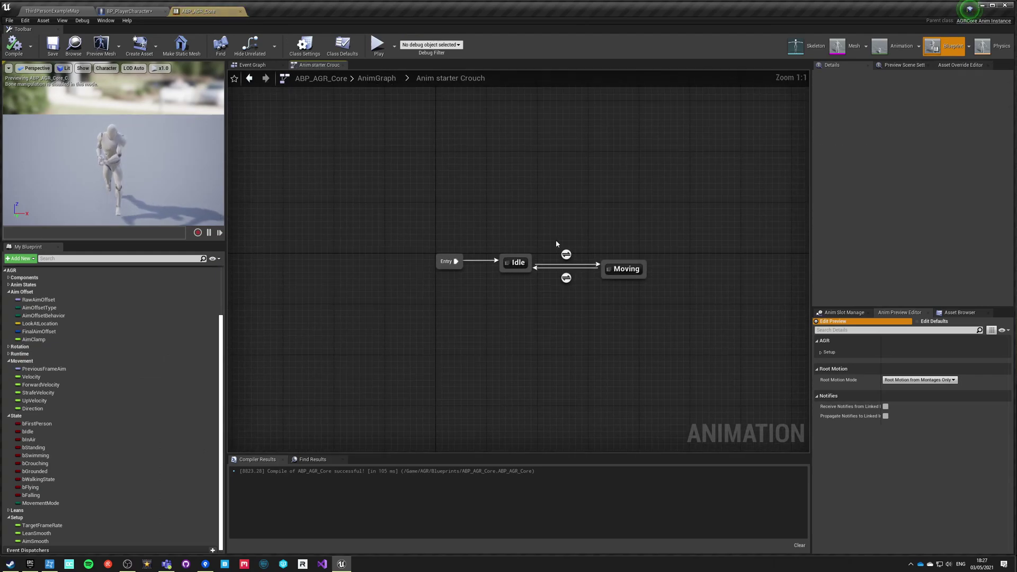
left_click(550, 269)
left_click(901, 116)
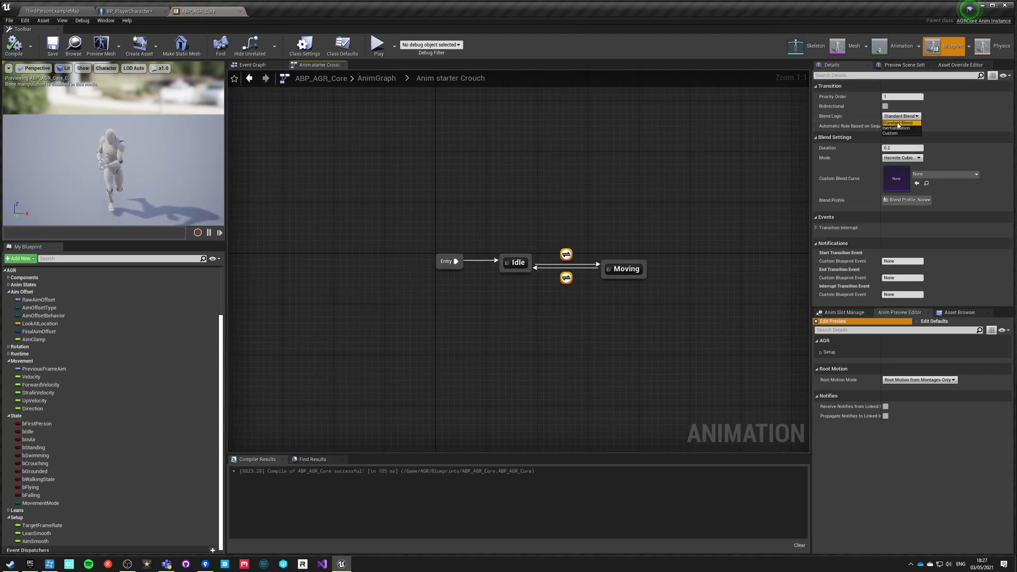
left_click(905, 129)
left_click(513, 198)
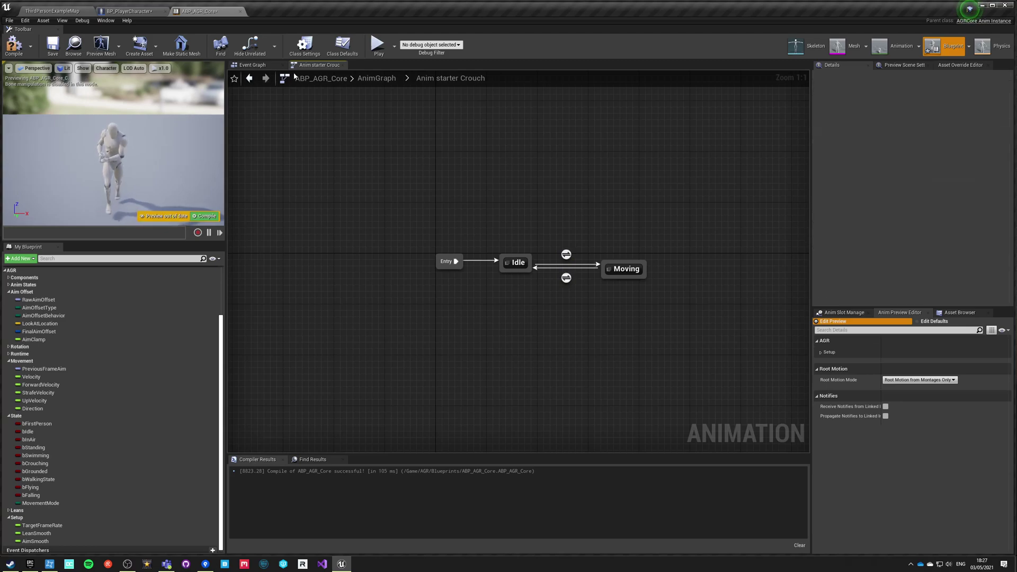
Step: Enlarge the anim starter comment around the crouch nodes and insert an Inertialization node between Blend Poses by bool and AnimStarterPackGrounded
left_click(376, 79)
scroll(378, 285, "up", 6)
left_click_drag(438, 216, 534, 286)
left_click_drag(385, 305, 510, 298)
type("inerti")
key("Return")
right_click_drag(325, 244, 440, 227)
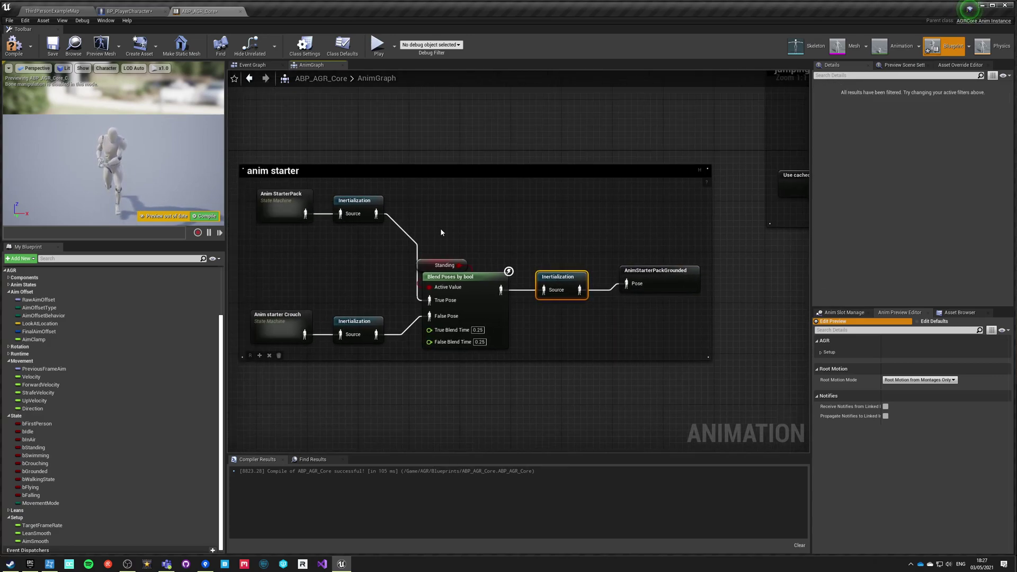
Step: Delete the Inertialization nodes after the two state machines and connect both machines directly to the blend's pose inputs
left_click_drag(347, 191, 366, 339)
key("Delete")
left_click_drag(306, 213, 304, 334)
Step: Set the transition type of the Blend Poses by bool node to Inertialization, and compile and save the animation blueprint
right_click_drag(552, 291, 433, 293)
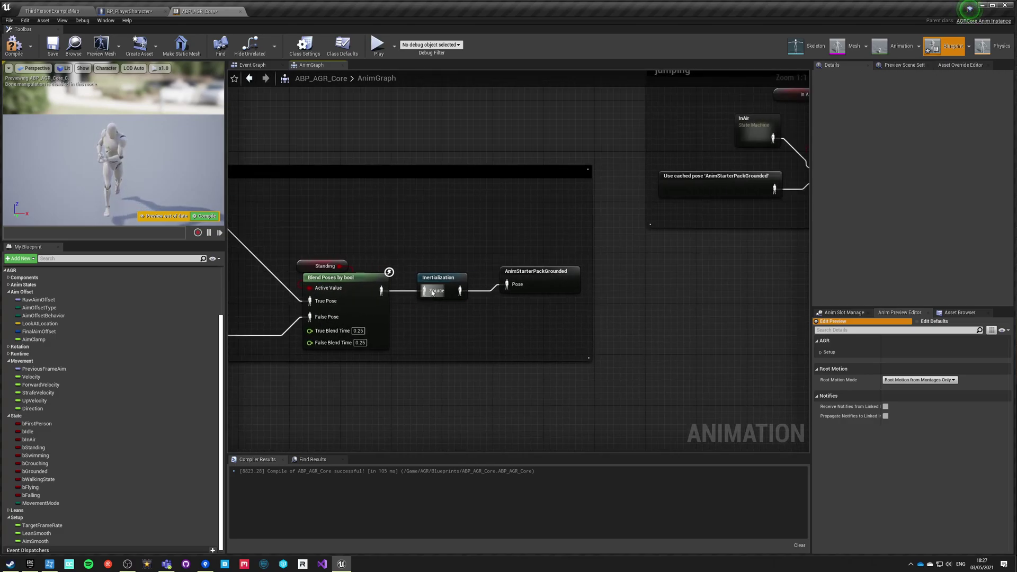
left_click(361, 282)
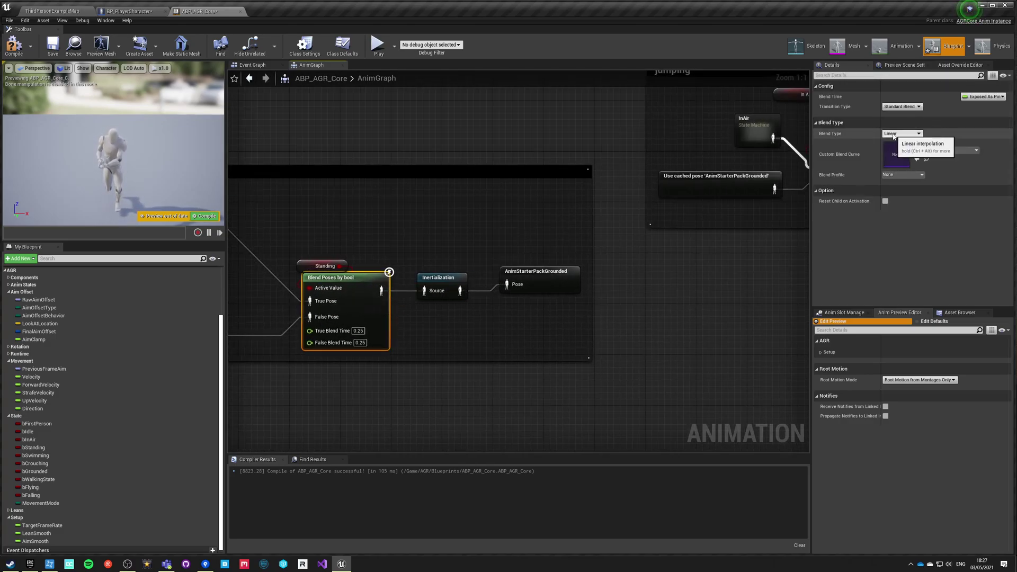
left_click(902, 107)
left_click(928, 119)
right_click_drag(379, 304, 550, 294)
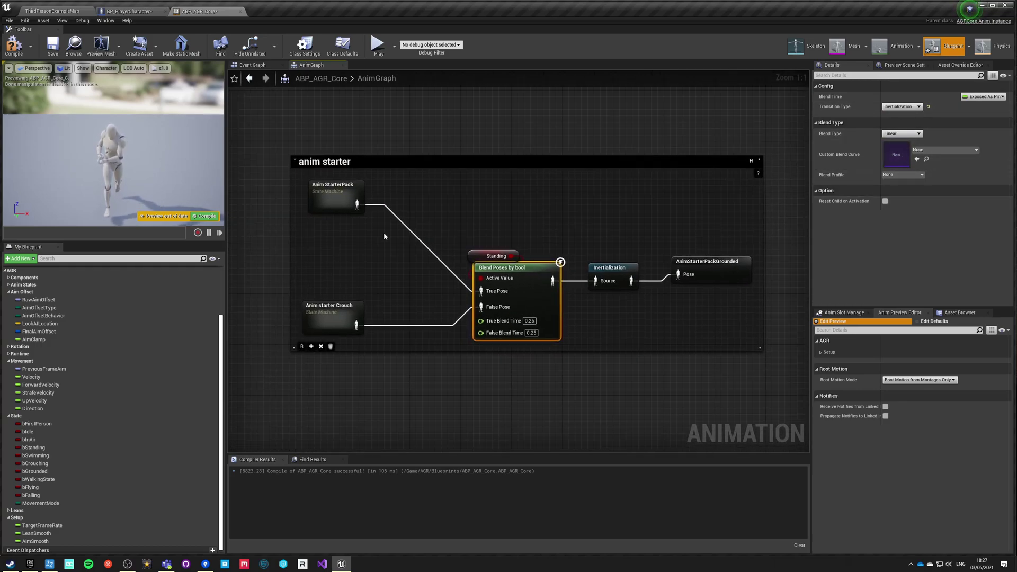
left_click(14, 45)
left_click(53, 45)
Step: Arrange the anim starter nodes more compactly, placing the Anim StarterPack state machine just above Anim starter Crouch
right_click_drag(366, 266, 389, 249)
left_click_drag(335, 180, 328, 257)
left_click(281, 274)
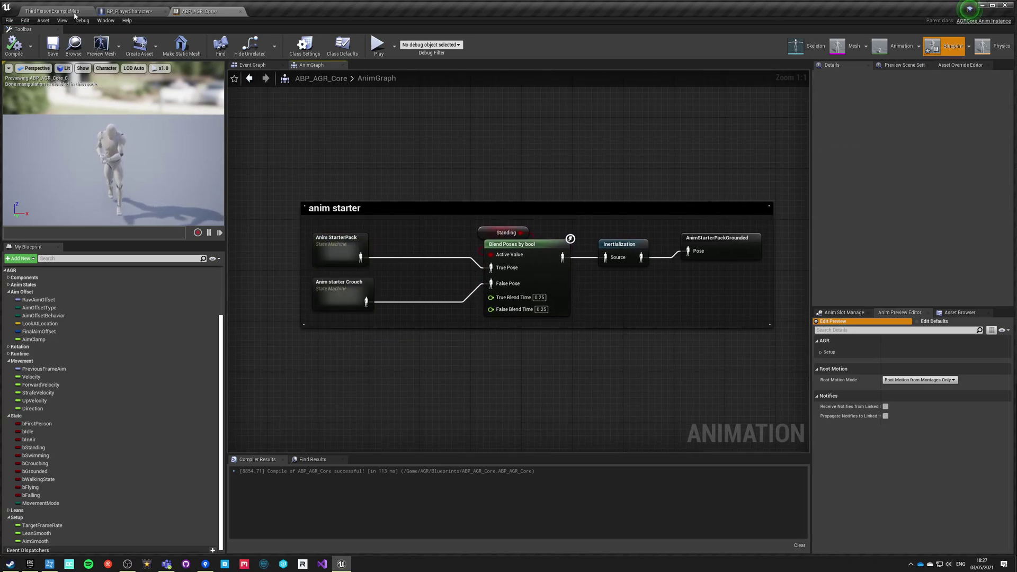
Step: Save the BP_PlayerCharacter blueprint and start a play session from the animation blueprint to test crouching
left_click(127, 12)
left_click(201, 11)
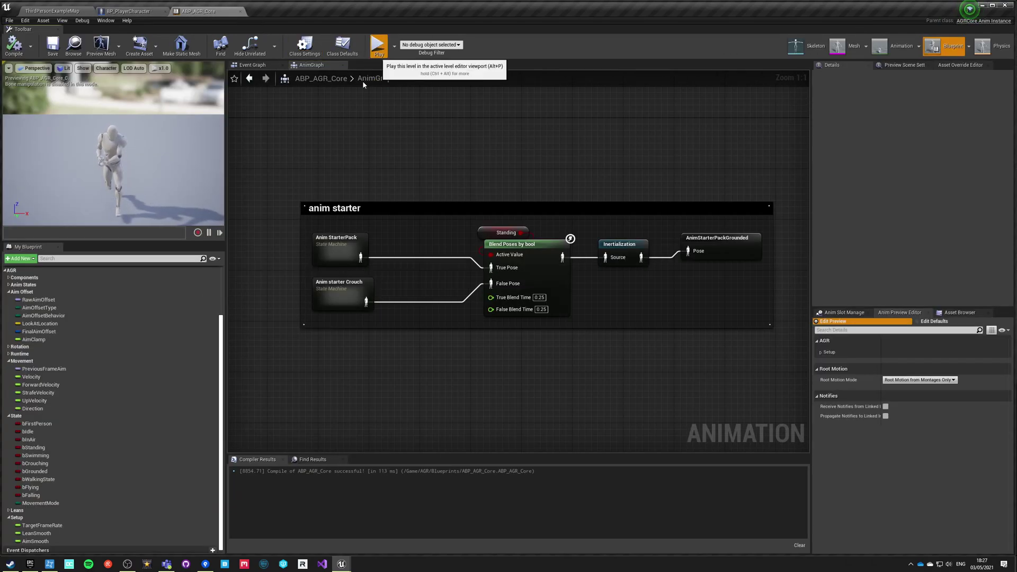
left_click(373, 63)
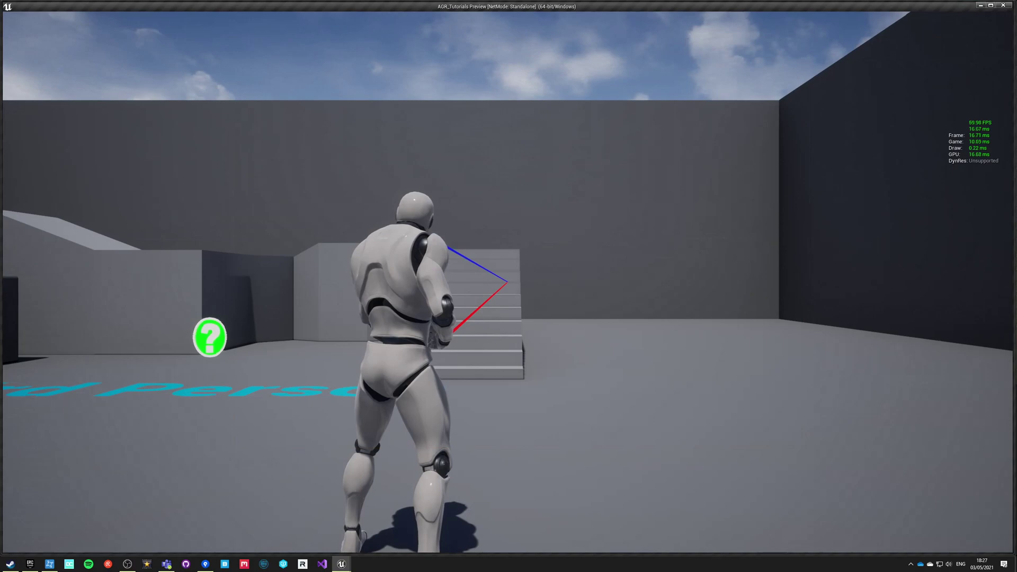
Step: Test crouching in place and crouch-walking in different directions in the running play session
key("c")
key("c")
key("c")
key("c")
key("c")
key("c")
key("d")
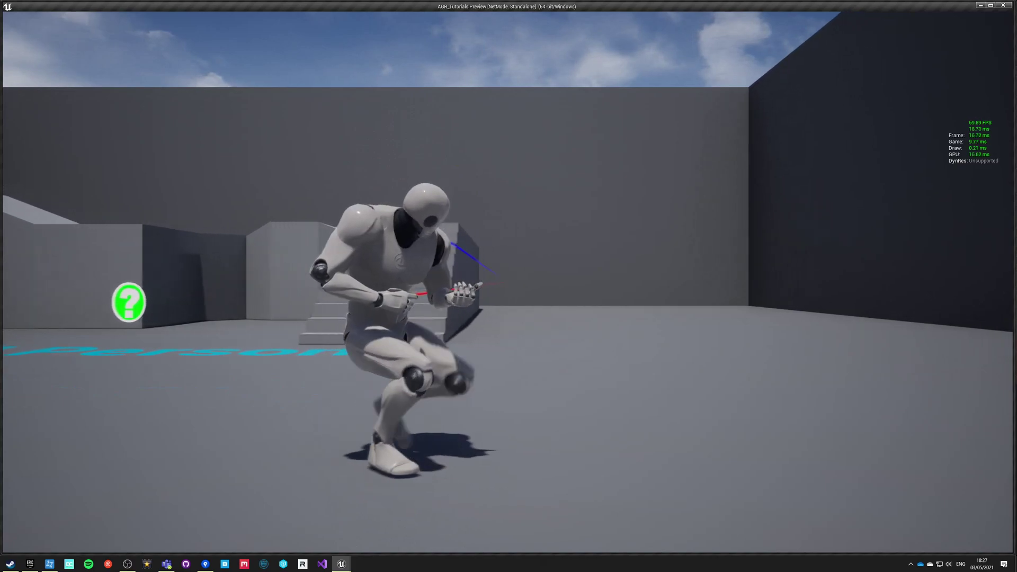
key("a")
key("d")
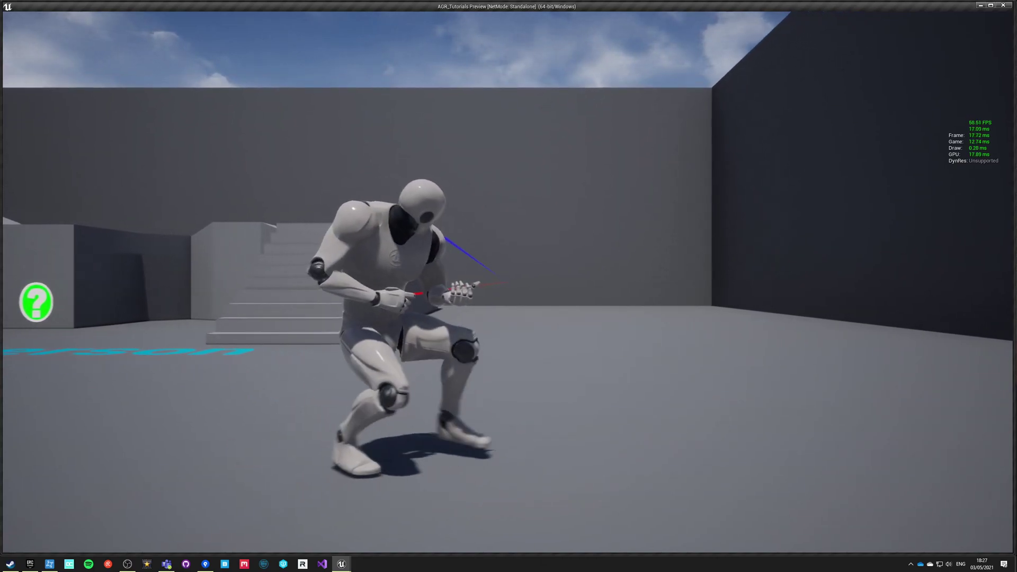
key("a")
key("d")
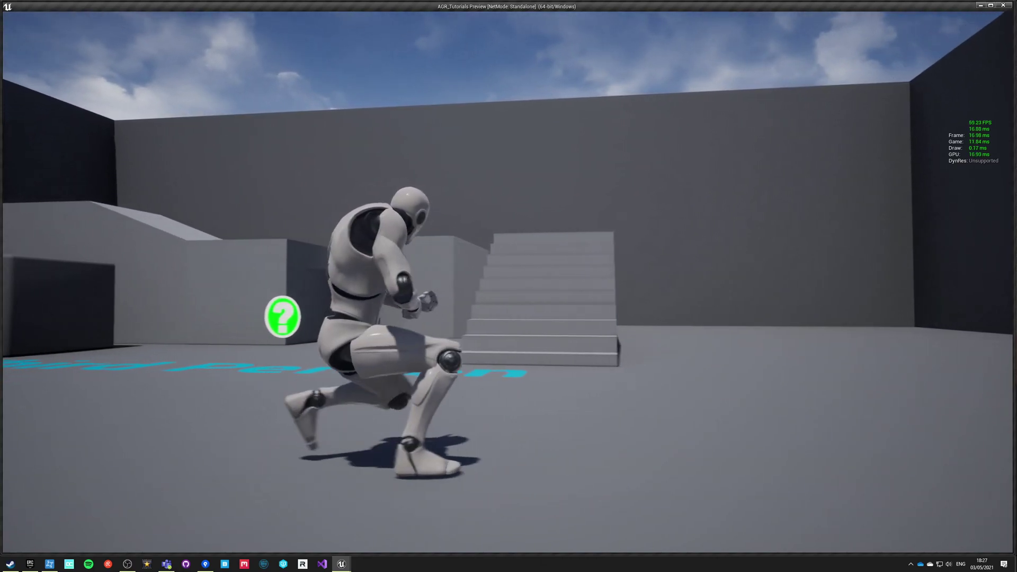
key("s")
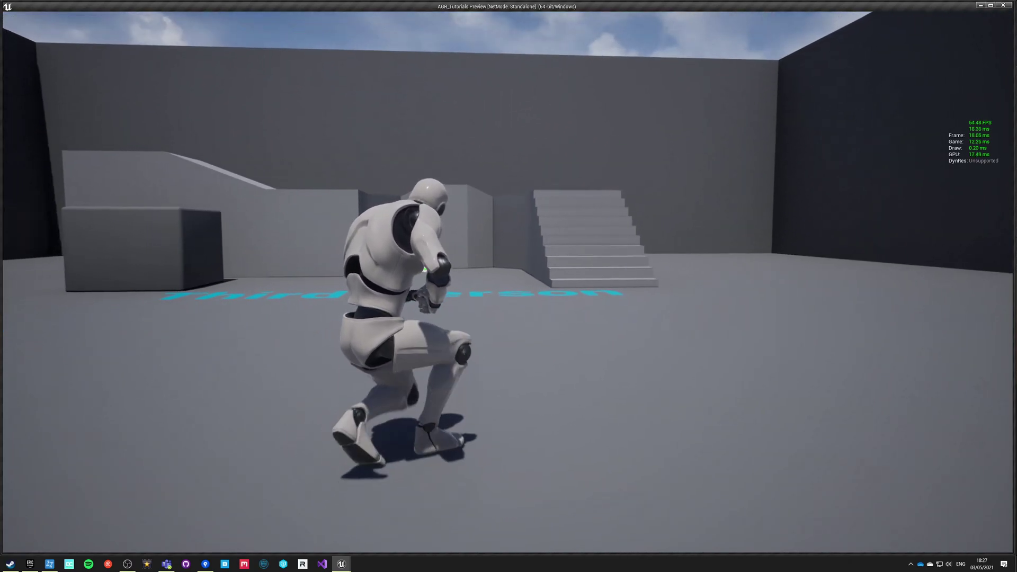
key("d")
key("d")
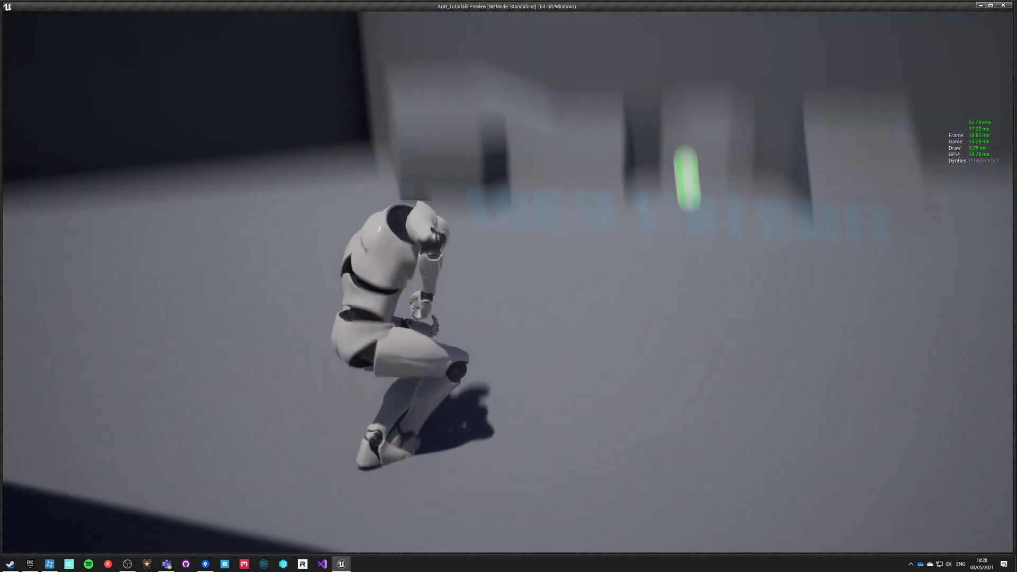
key("d")
key("d")
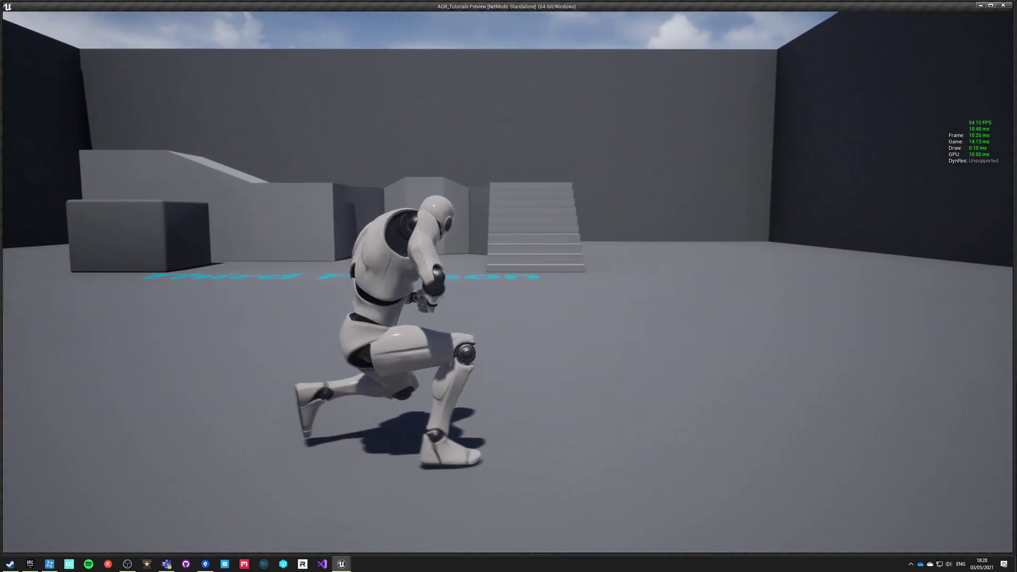
Step: Crouch and stand up repeatedly to check the pose transition, and end the play session
key("c")
key("c")
key("c")
key("c")
key("c")
key("c")
key("c")
key("c")
key("Escape")
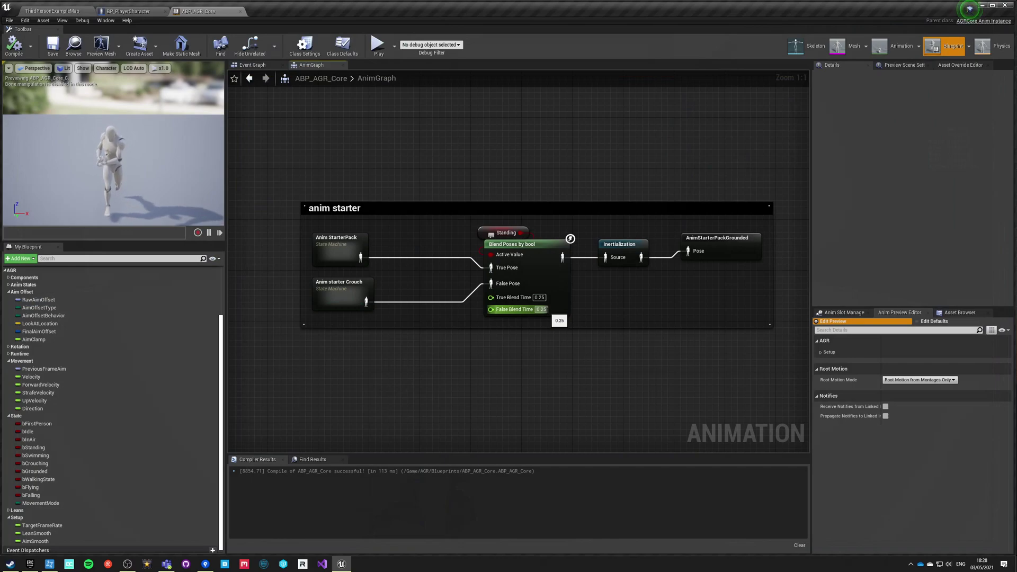
Step: Set both the True and False Blend Time of the Blend Poses by bool node to 0.35, and compile and save the animation blueprint
left_click(539, 298)
type("0.35")
key("Return")
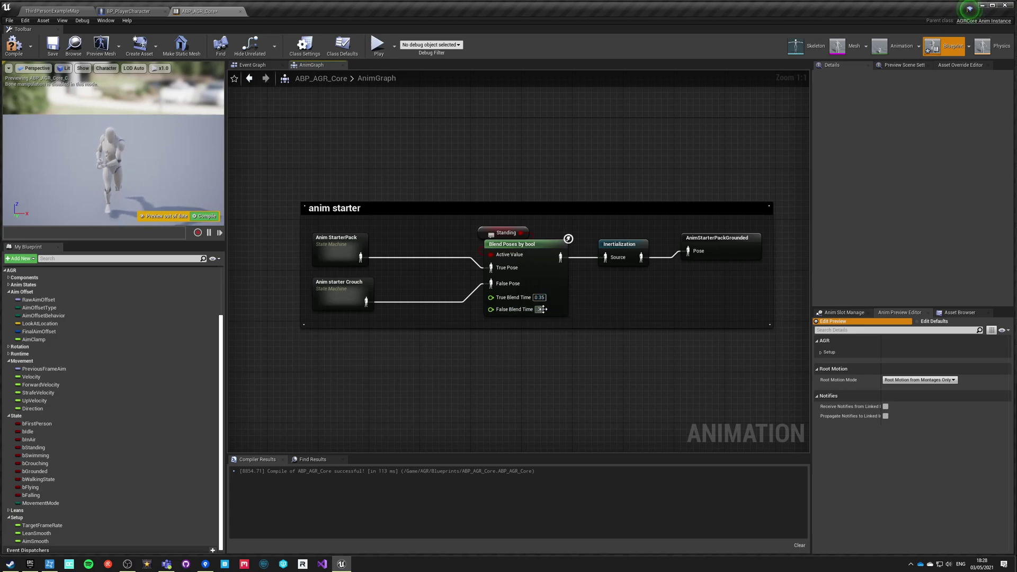
type("0.35")
key("Return")
left_click(14, 45)
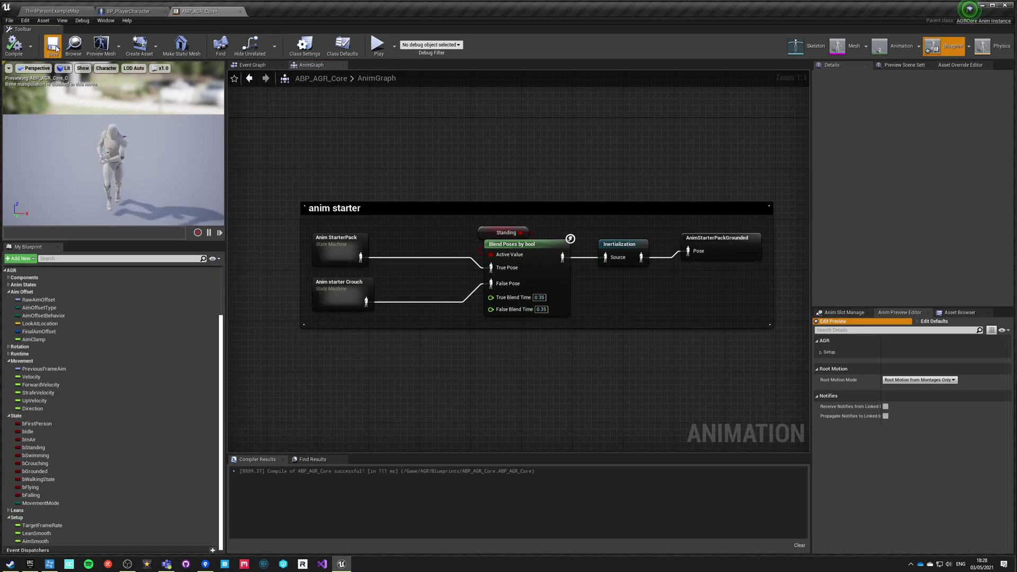
Step: In the BP_PlayerCharacter event graph, add a Spring Arm reference beside the crouching group with a Set Camera Lag Speed node connected to it
left_click(138, 8)
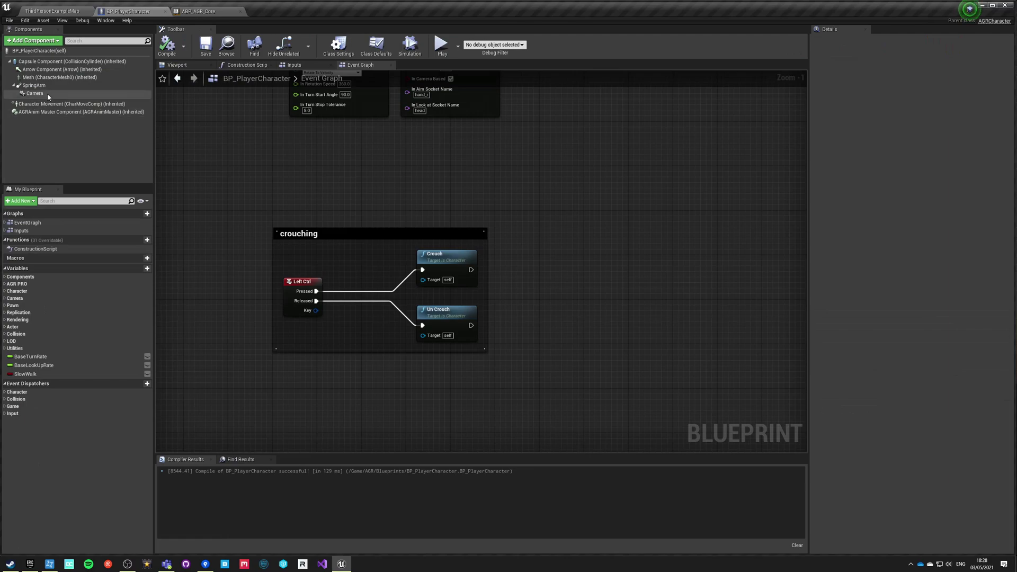
right_click_drag(480, 277, 330, 271)
scroll(367, 282, "up", 1)
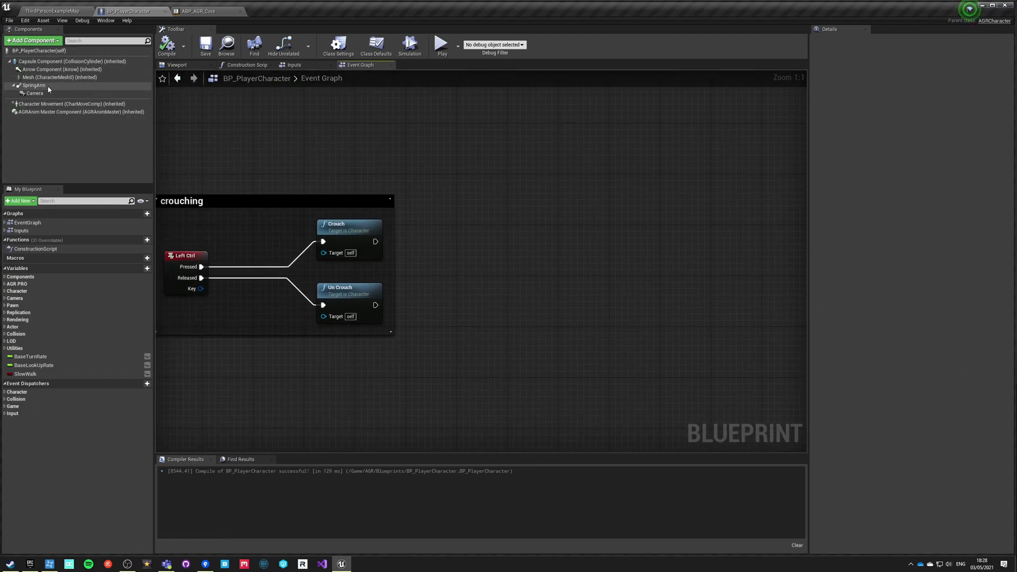
left_click_drag(48, 87, 438, 243)
left_click_drag(405, 277, 492, 269)
type("set lag")
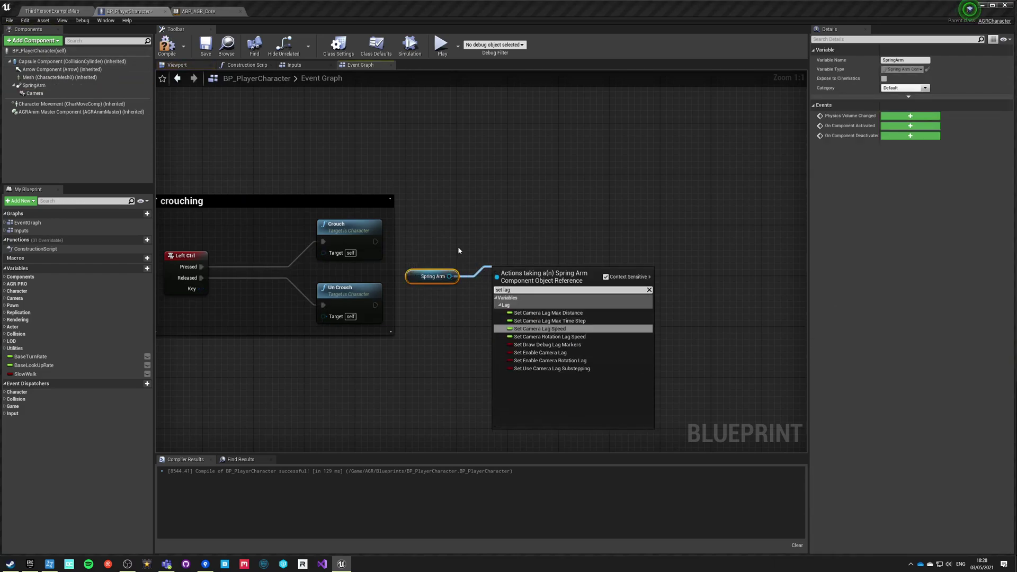
key("Return")
left_click_drag(508, 272, 534, 232)
Step: Enable camera lag on the SpringArm component with a Camera Lag Speed of 0.0, and compile the blueprint
left_click(34, 85)
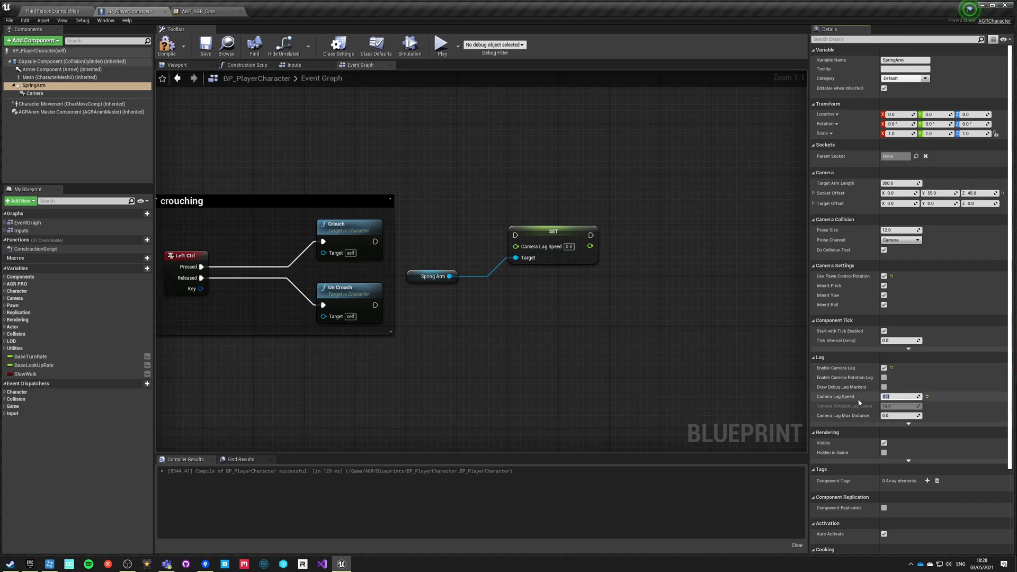
left_click(167, 45)
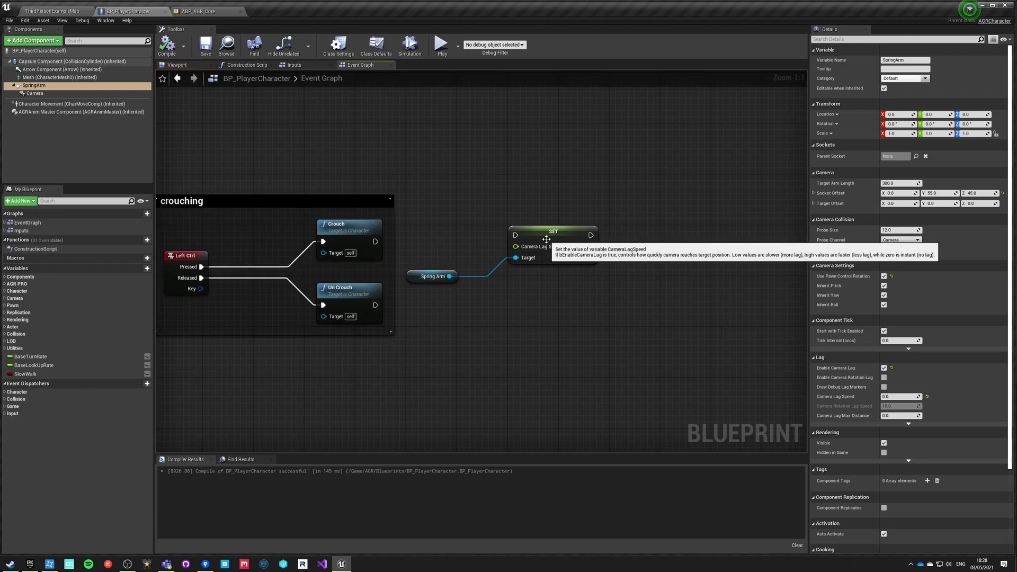
Step: Place a copy of the Set Camera Lag Speed node ahead of the original and set its value to 10
left_click_drag(552, 247, 685, 247)
key("ctrl+v")
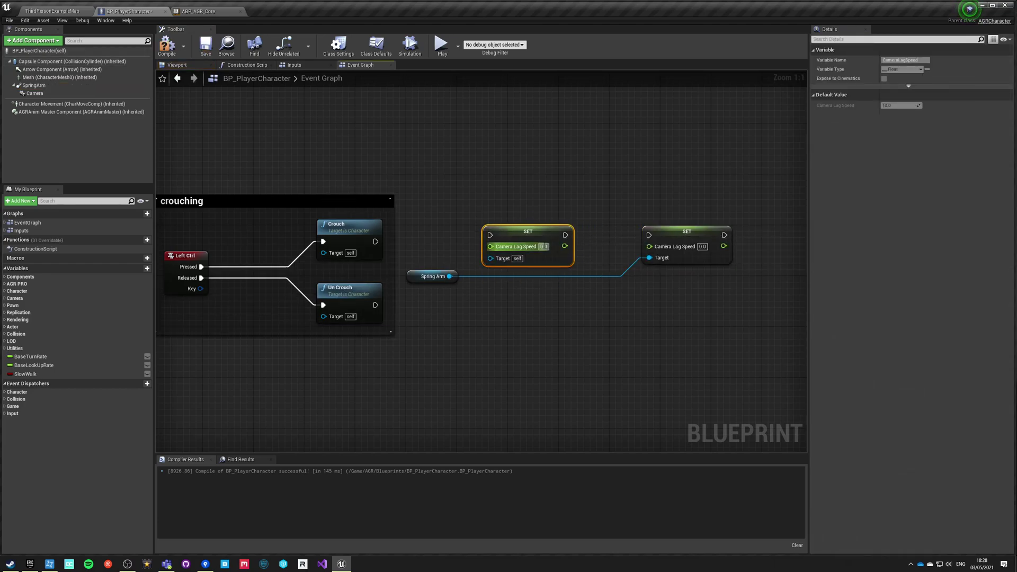
type("10")
left_click(519, 377)
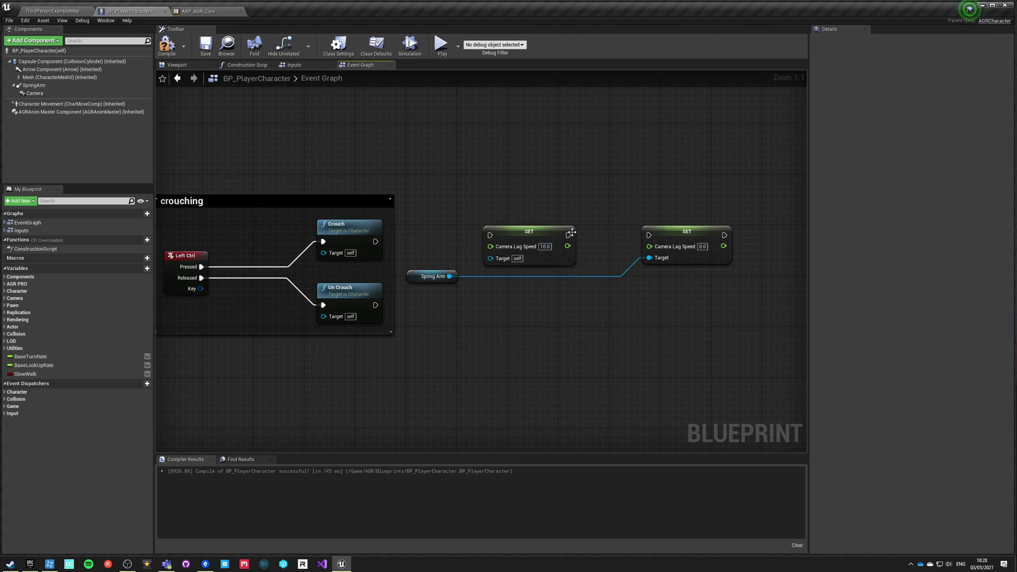
Step: Insert a Delay node with a duration of 0.35 between the two Set Camera Lag Speed nodes and connect its execution pins
left_click_drag(590, 238, 589, 238)
type("delay")
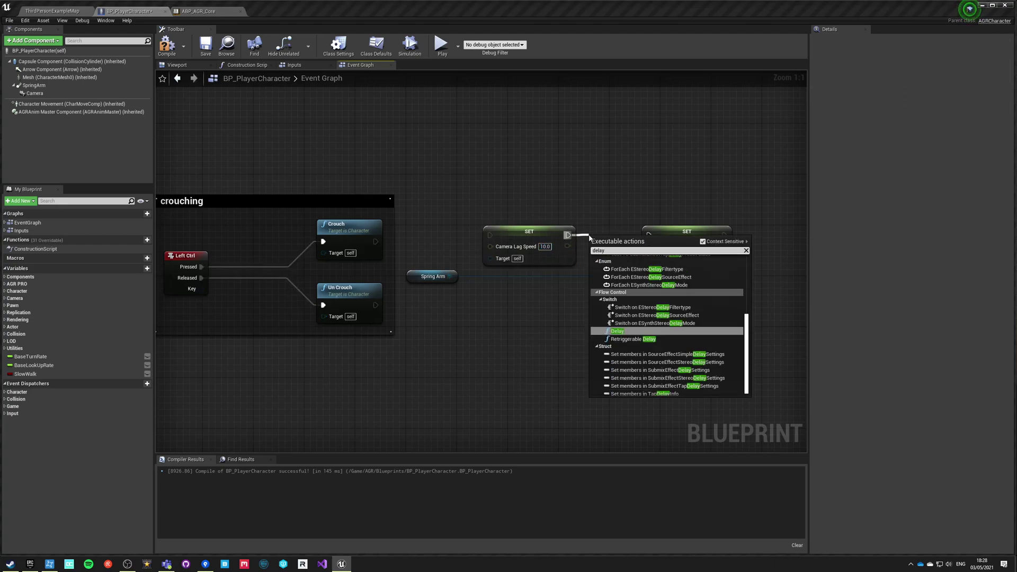
key("Return")
left_click_drag(626, 242, 626, 229)
left_click_drag(694, 231, 751, 232)
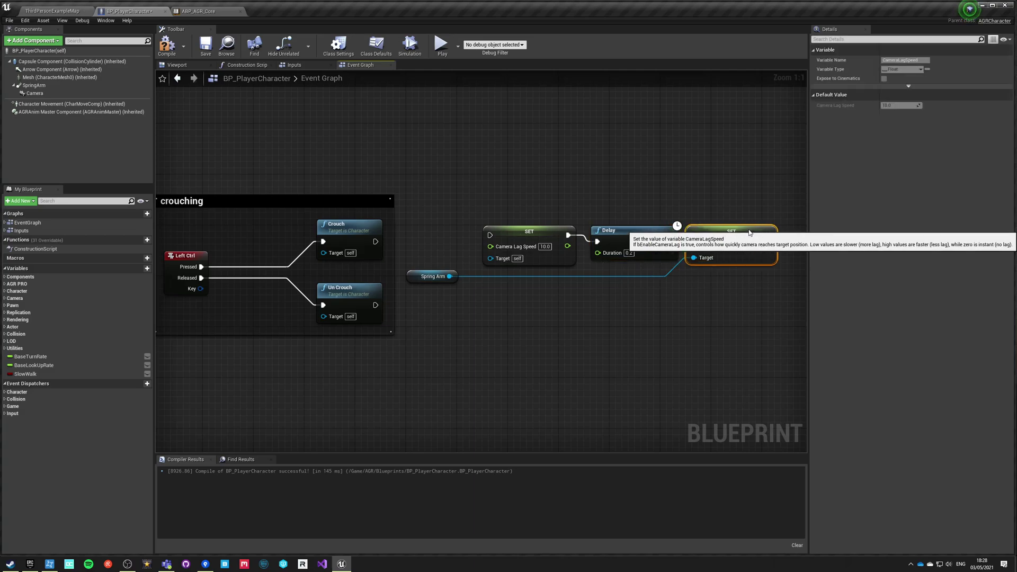
left_click_drag(671, 241, 712, 240)
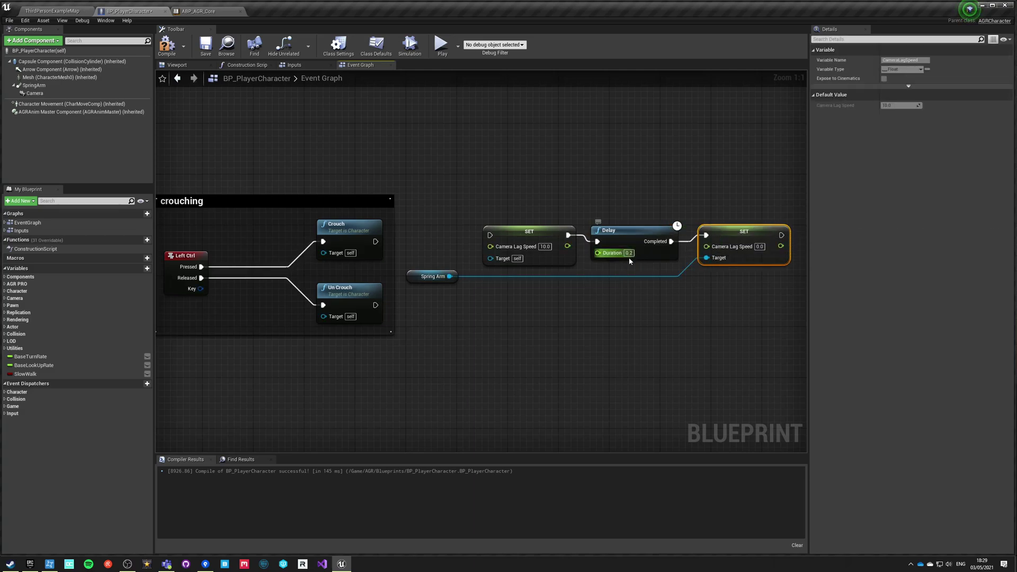
key("Delete")
type(".35")
left_click(612, 322)
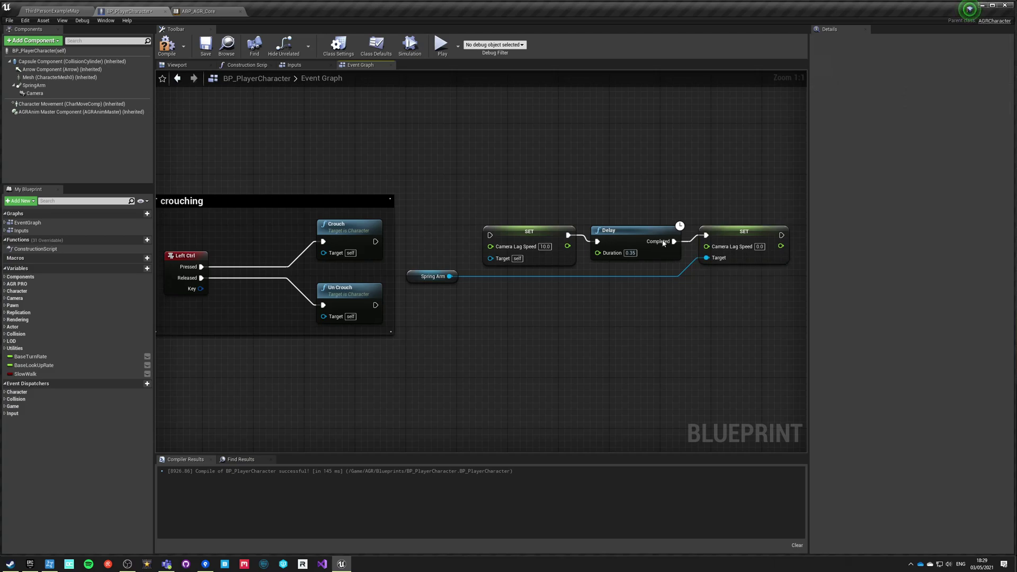
Step: Connect Crouch, Un Crouch and the Spring Arm target to the first Set Camera Lag Speed node, align the Delay node, and compile
left_click_drag(618, 229, 618, 223)
left_click_drag(490, 235, 396, 240)
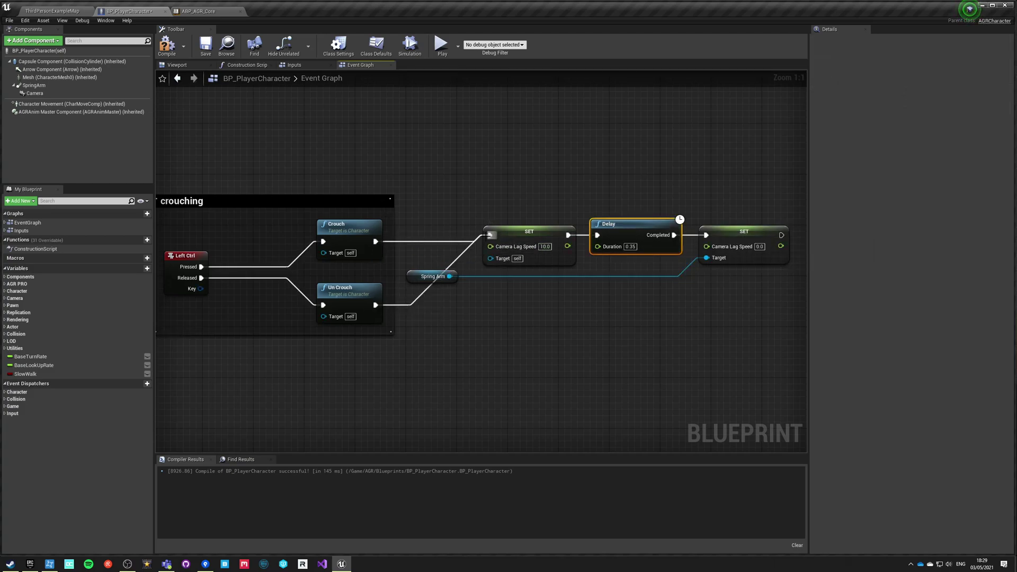
left_click_drag(452, 274, 490, 258)
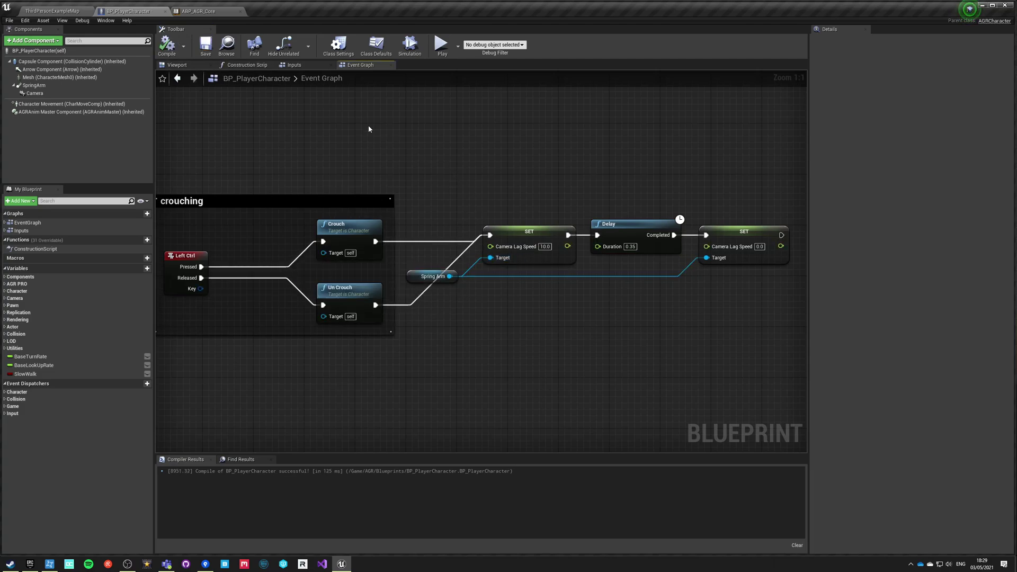
Step: Run a play session to test the camera smoothing by crouching and standing repeatedly while looking and moving around, and end it
left_click(441, 45)
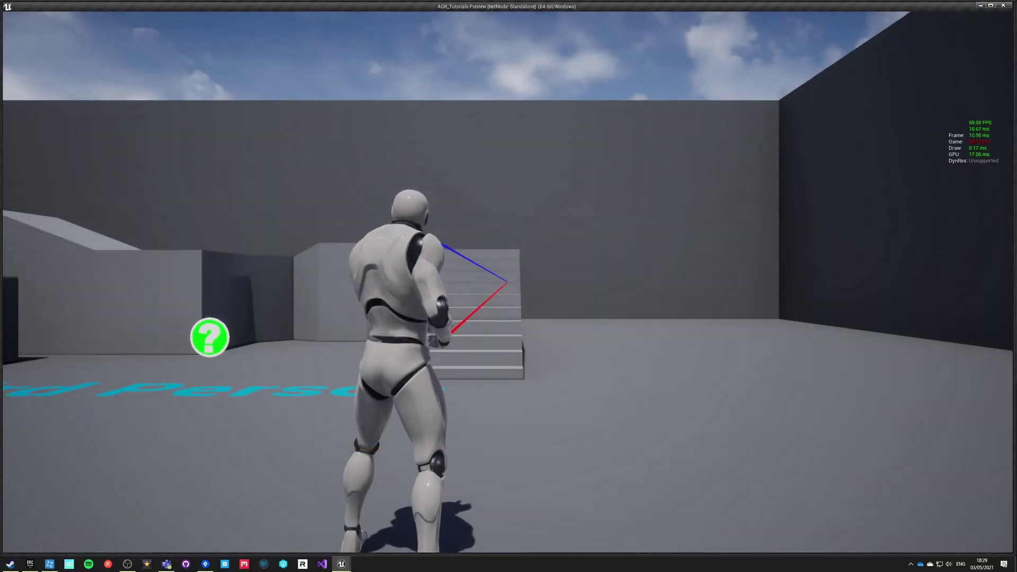
key("ctrl")
key("ctrl")
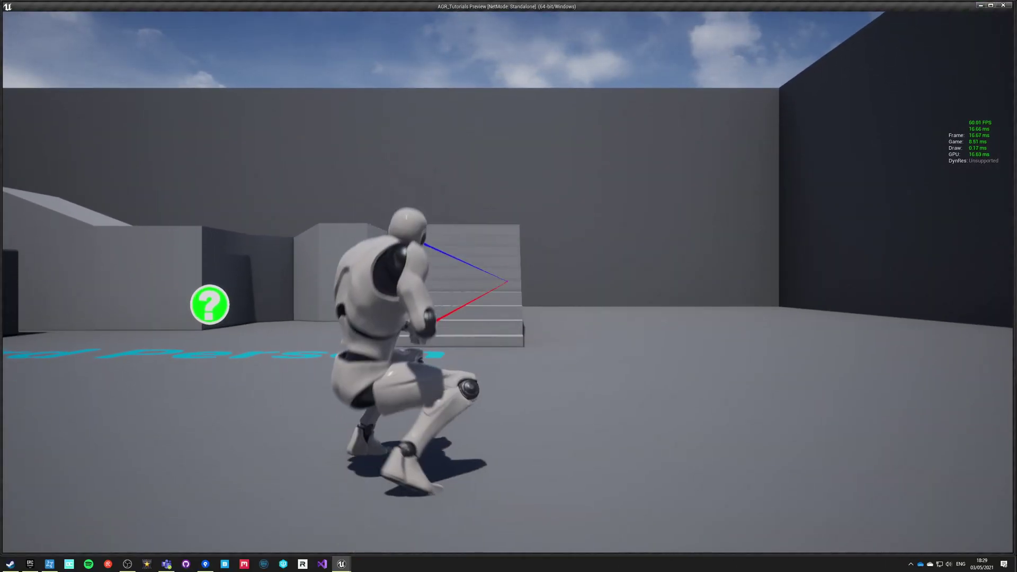
key("c")
key("c")
key("c")
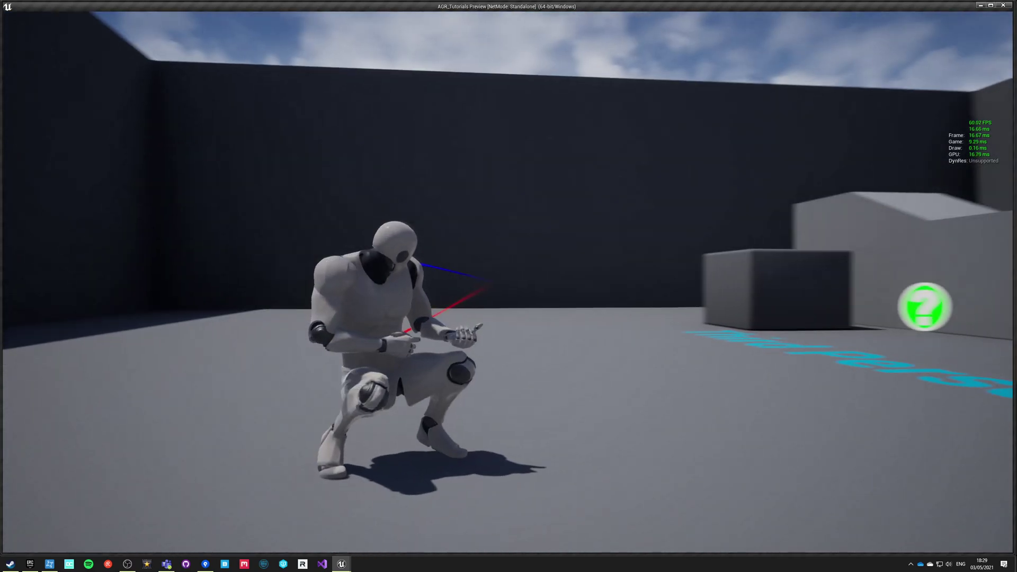
key("c")
key("c")
key("c")
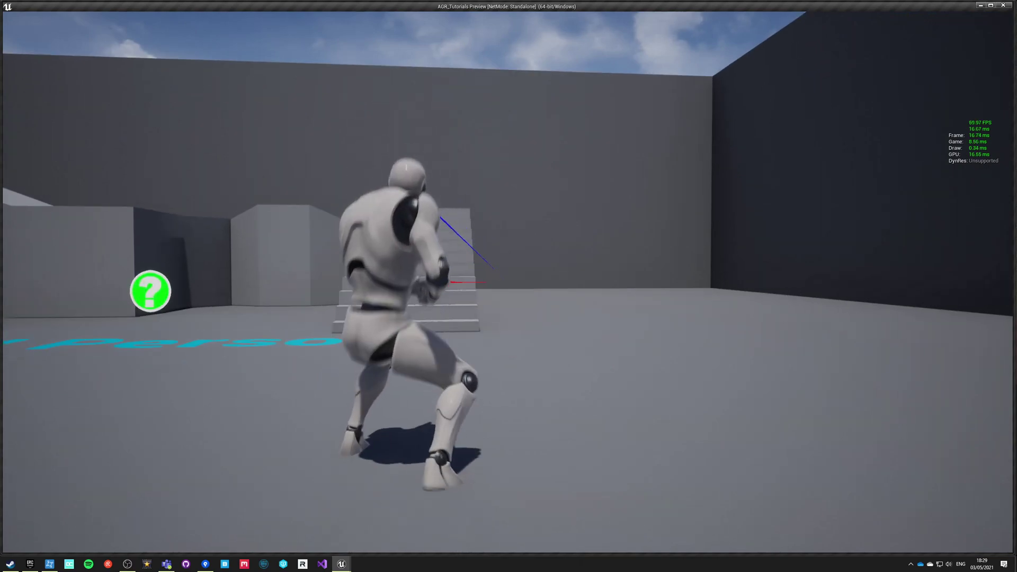
key("c")
key("c")
key("c")
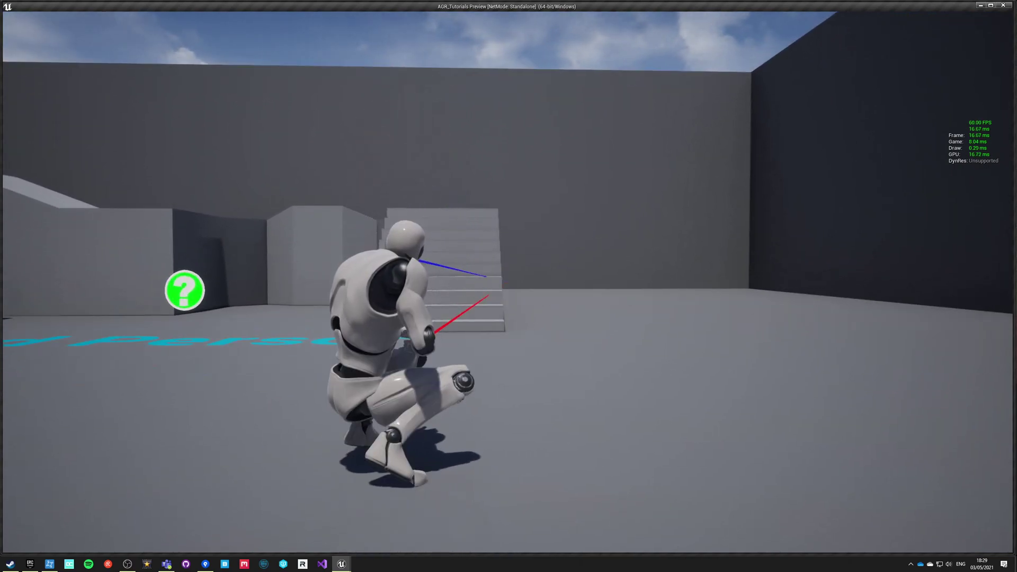
key("c")
key("c")
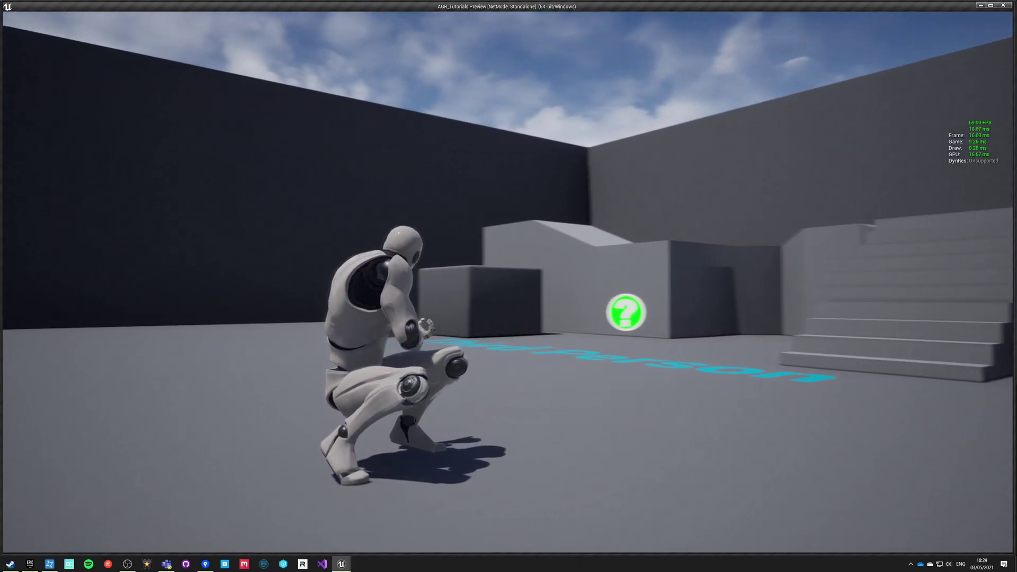
key("c")
key("c")
key("c")
key("c")
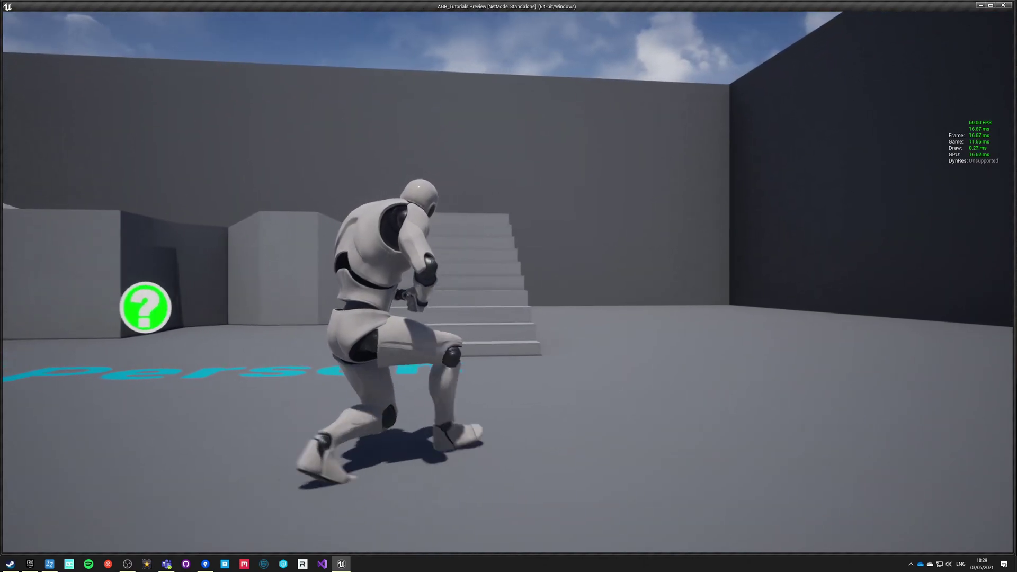
key("c")
key("Escape")
Step: Set the number of players to 2 with net mode Play As Client, and start the play session
left_click(458, 47)
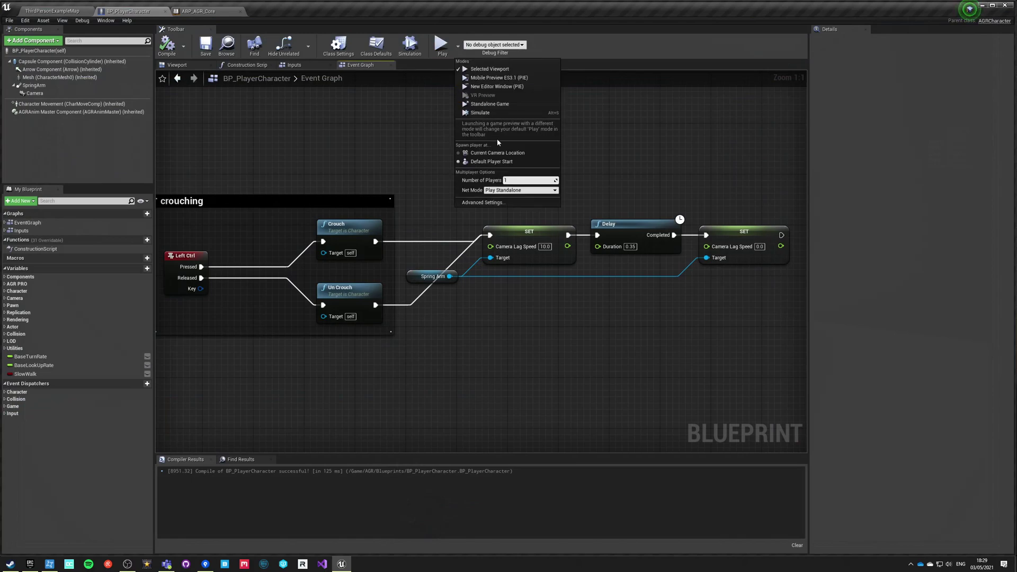
left_click_drag(516, 182, 525, 183)
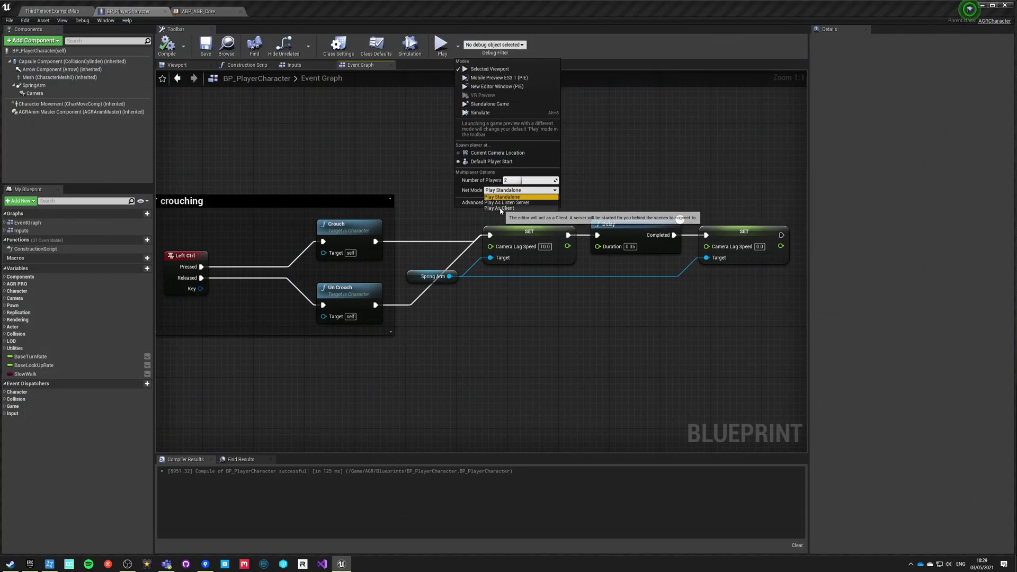
left_click(443, 47)
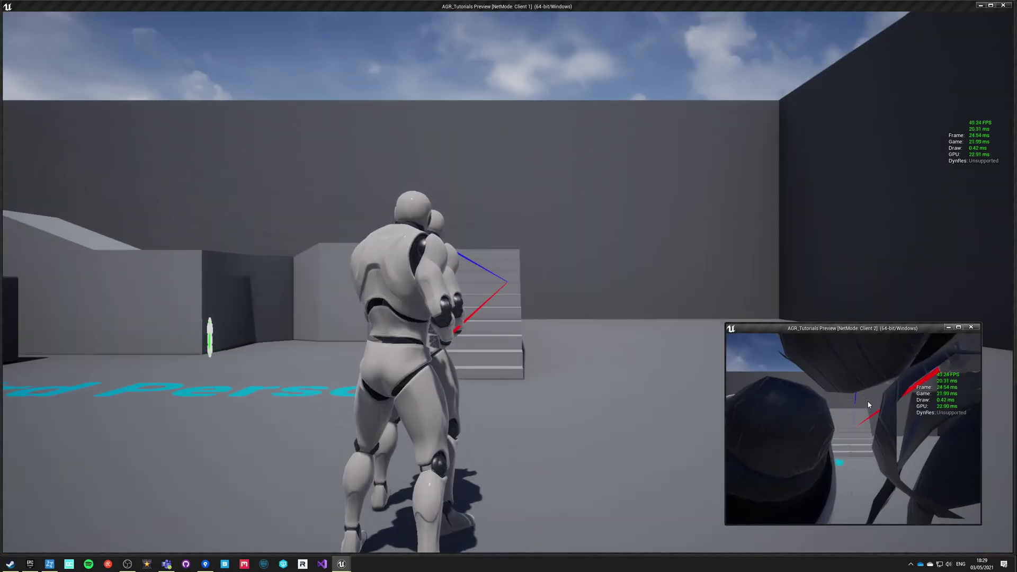
Step: Test replicated crouching in the Client 2 window by crouching, crouch-walking and turning around the other player's character
left_click(868, 406)
key("d")
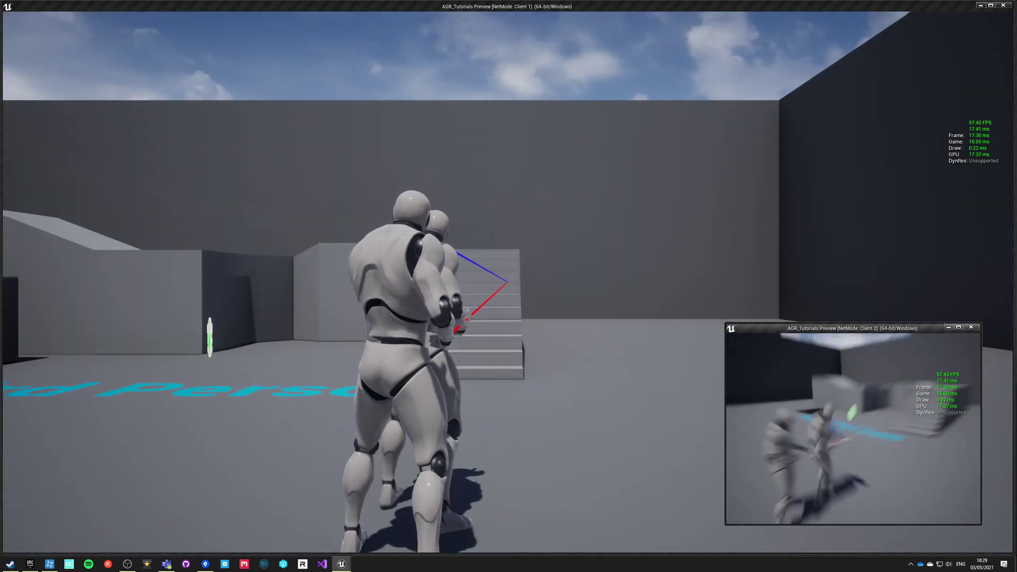
key("w")
key("c")
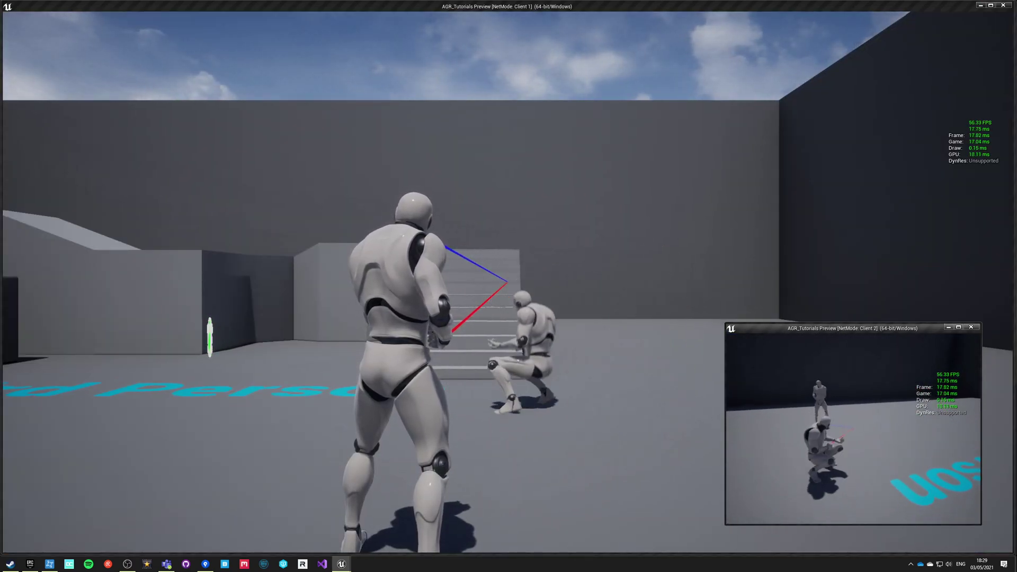
key("d")
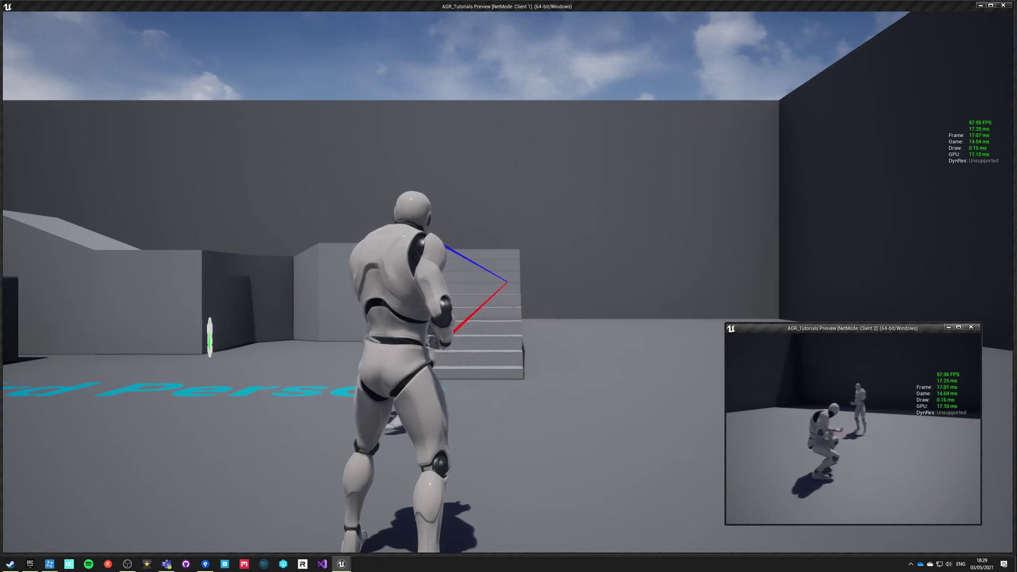
key("a")
key("d")
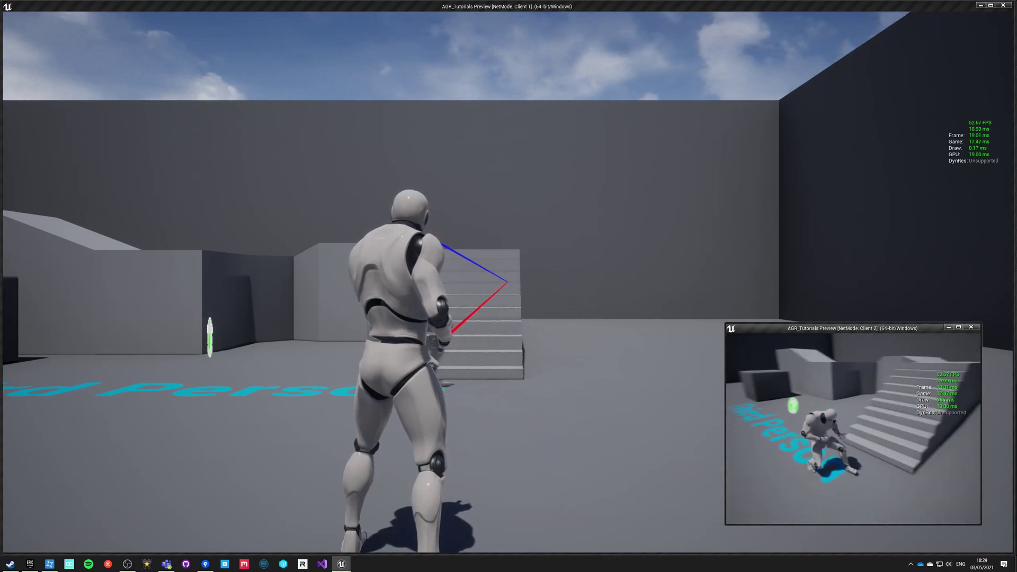
key("w")
key("space")
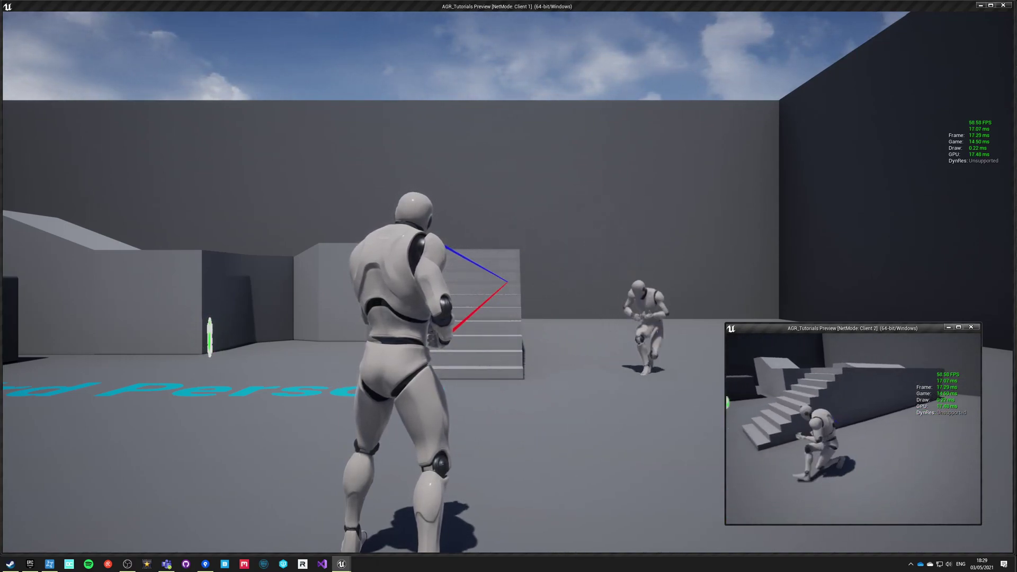
key("a")
key("d")
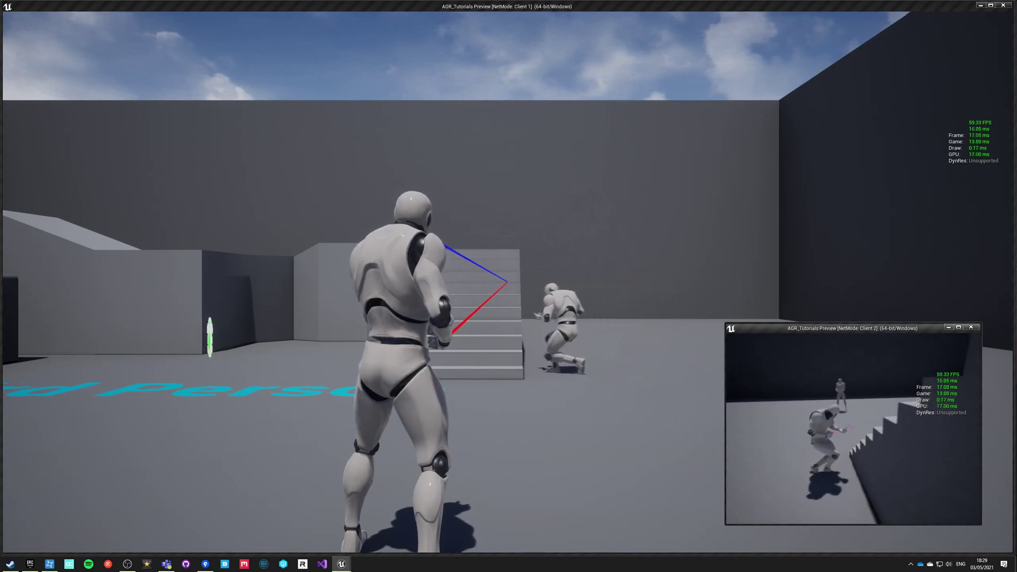
key("a")
key("c")
key("w")
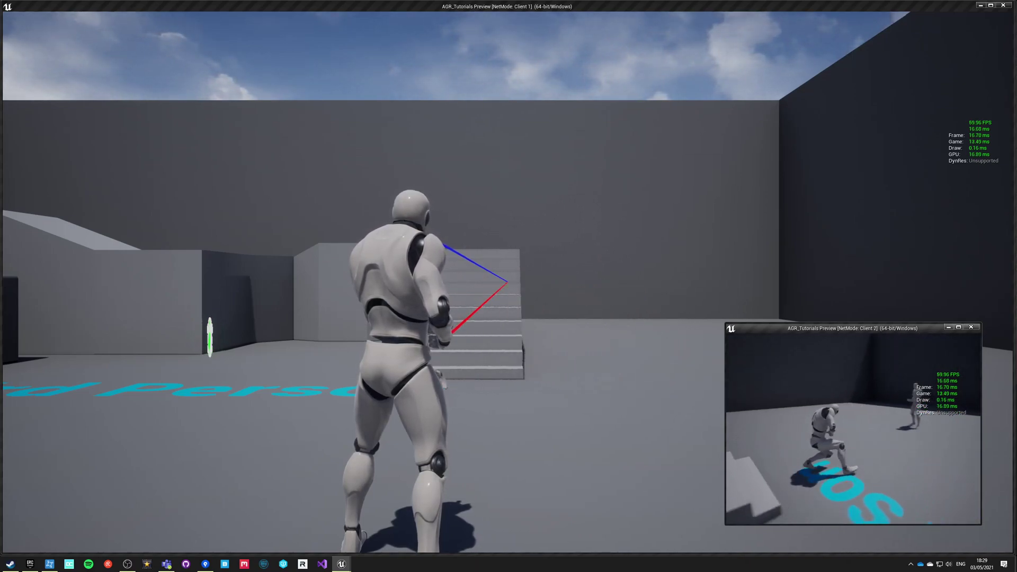
key("a")
key("d")
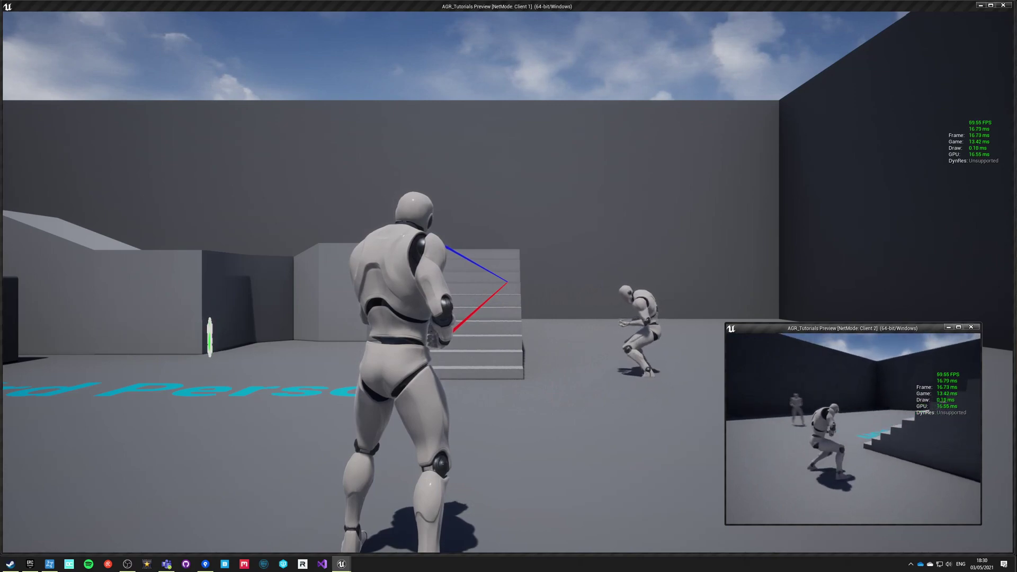
Step: Test crouching in place while orbiting the camera in the Client 2 window, stand up, run and jump around, and end the play session
key("c")
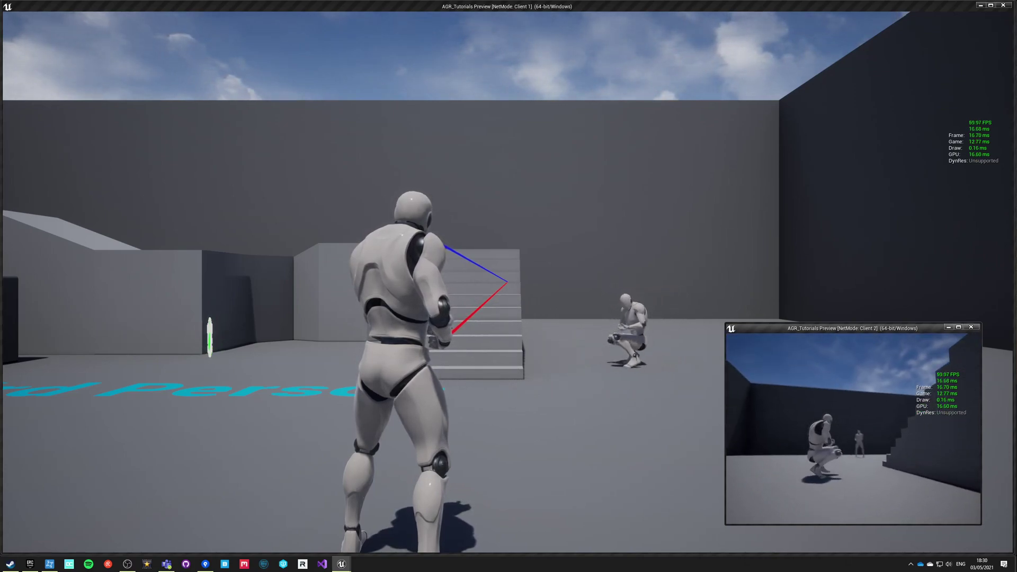
key("w")
key("w")
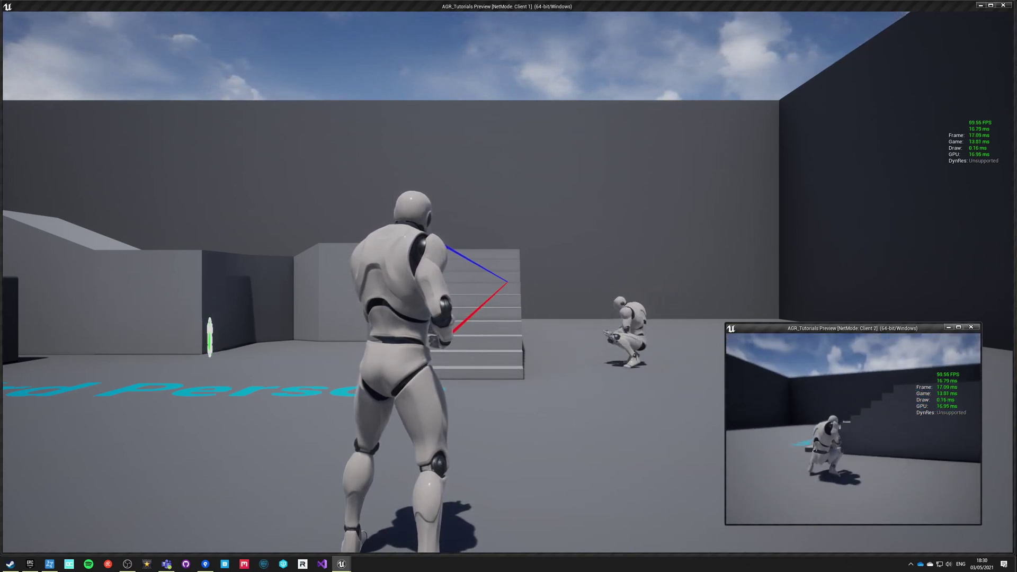
key("w")
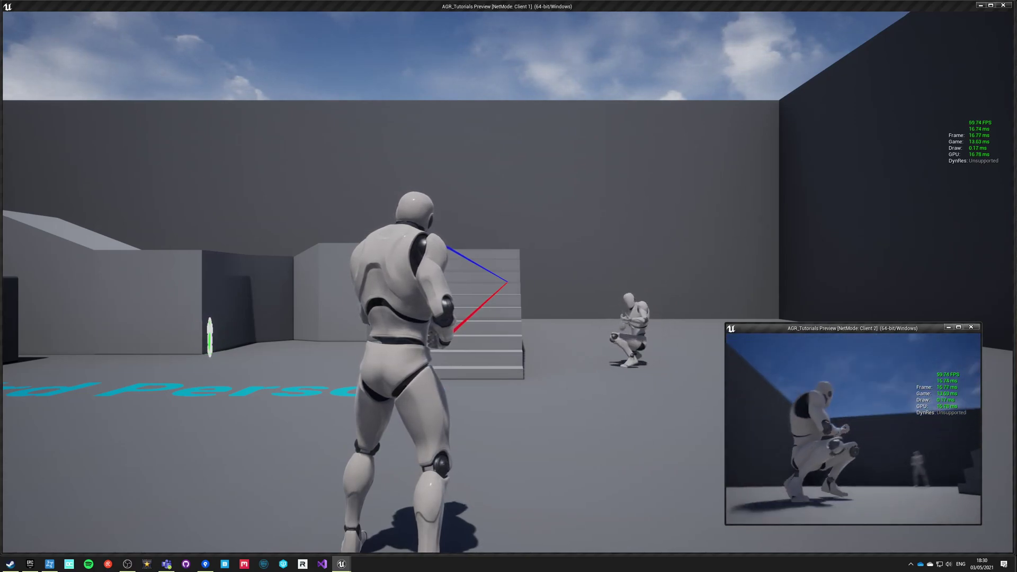
key("w")
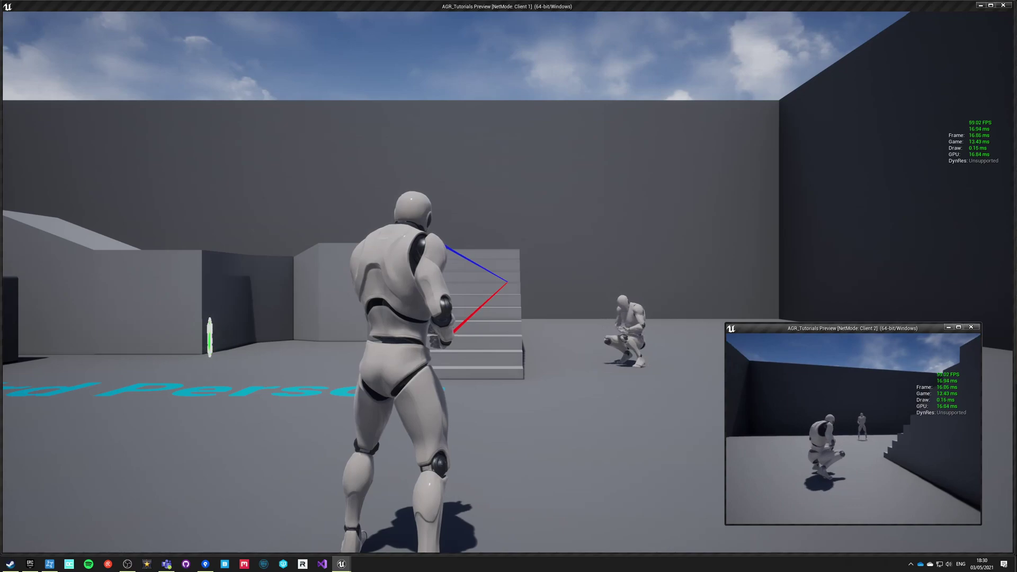
key("c")
key("w")
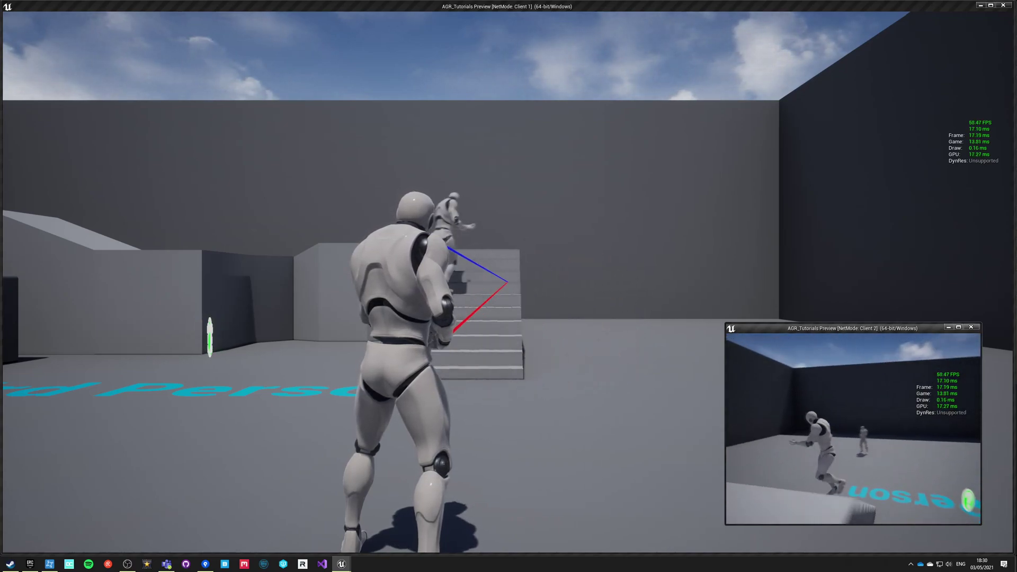
key("space")
key("a")
key("d")
key("Escape")
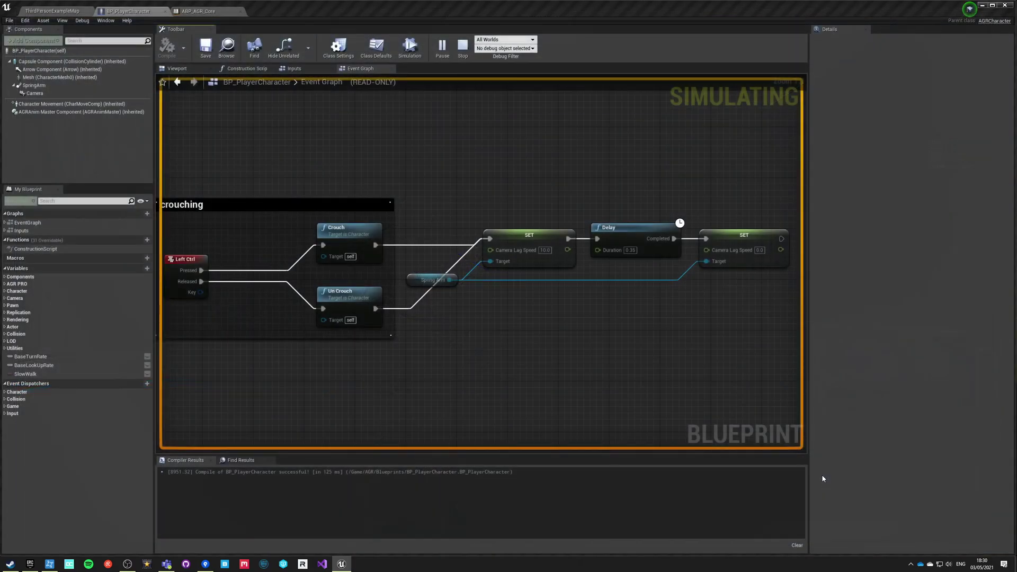
Step: Review the crouching nodes and Character Movement component settings in BP_PlayerCharacter, and the anim starter and neighbouring groups in ABP_AGR_Core's AnimGraph
scroll(375, 380, "down", 5)
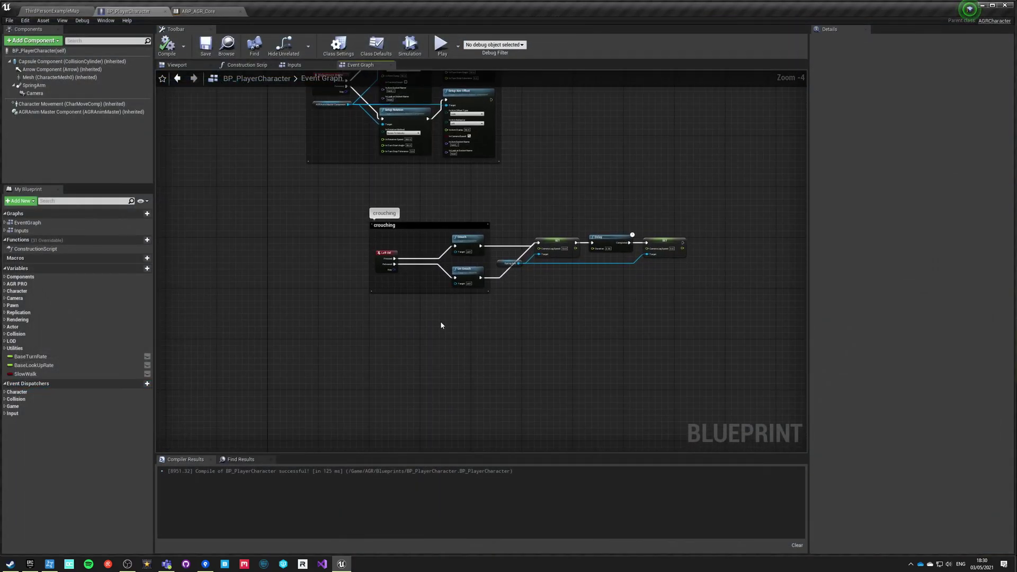
left_click(45, 105)
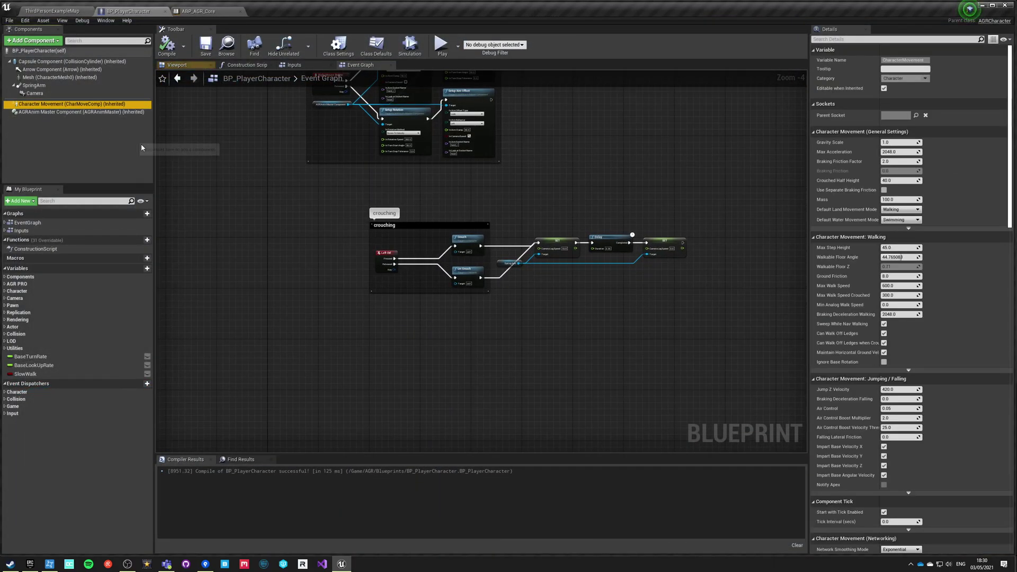
left_click(202, 13)
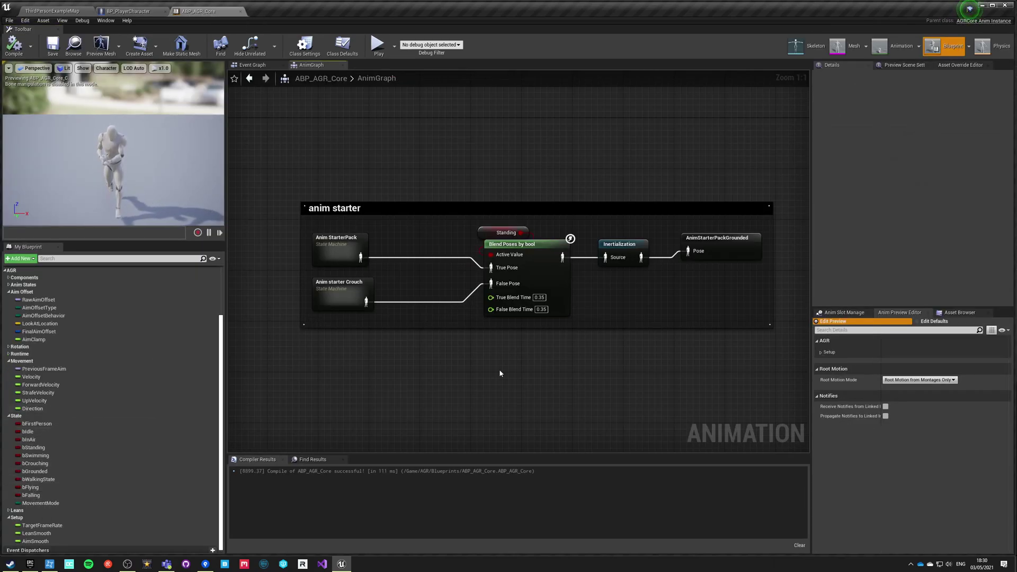
scroll(513, 359, "down", 3)
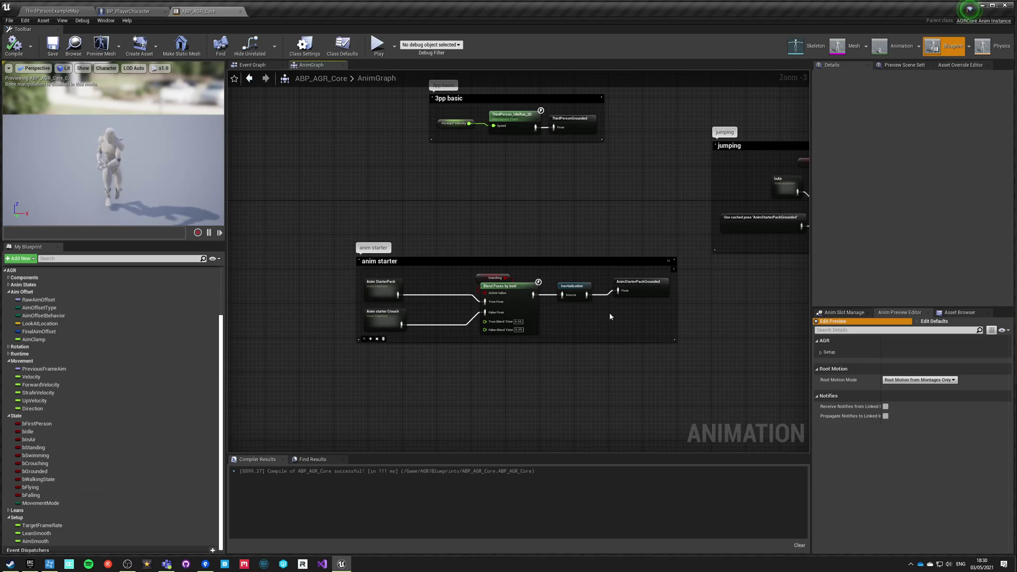
right_click_drag(610, 312, 537, 324)
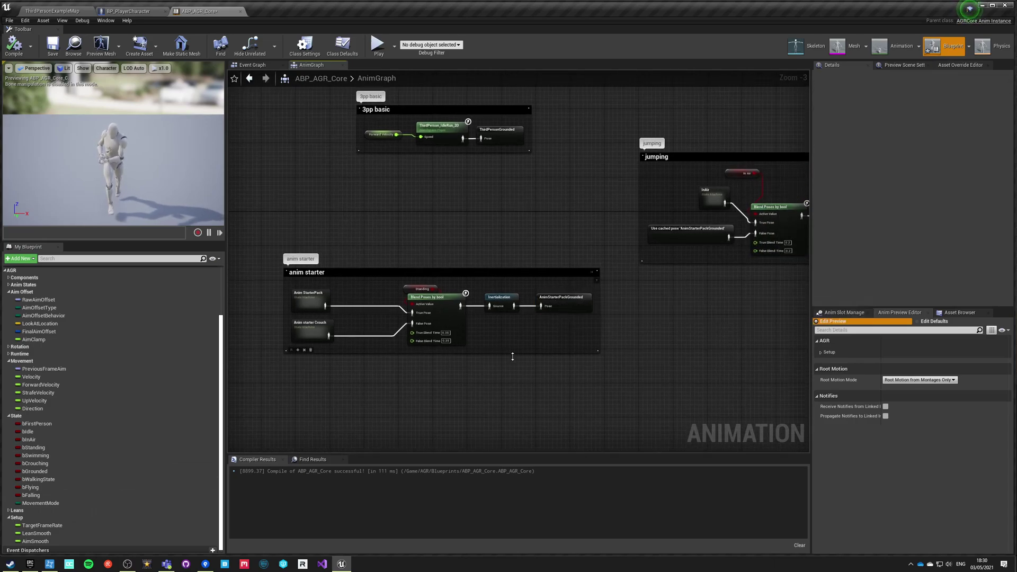
scroll(512, 357, "down", 2)
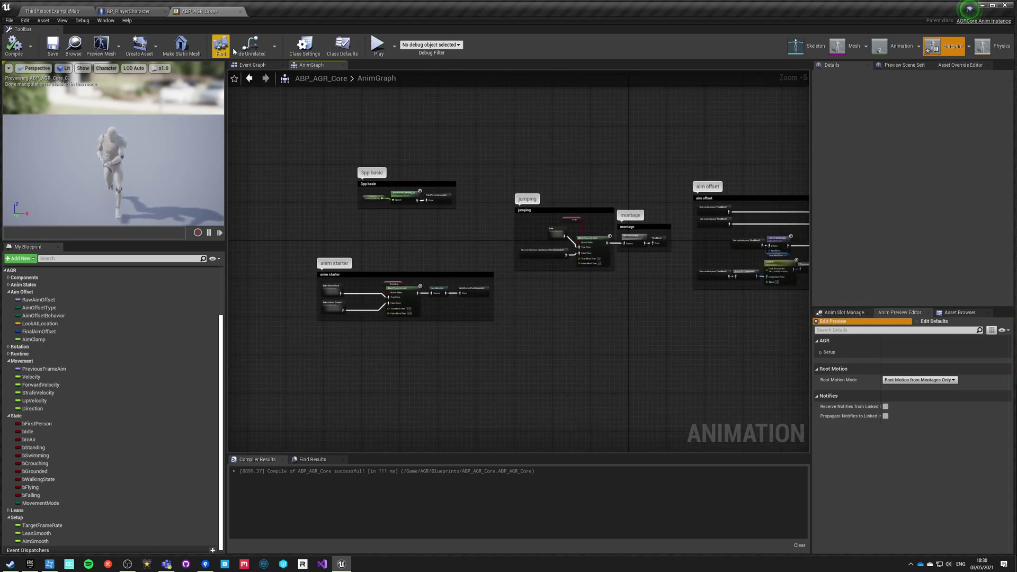
right_click_drag(578, 270, 425, 311)
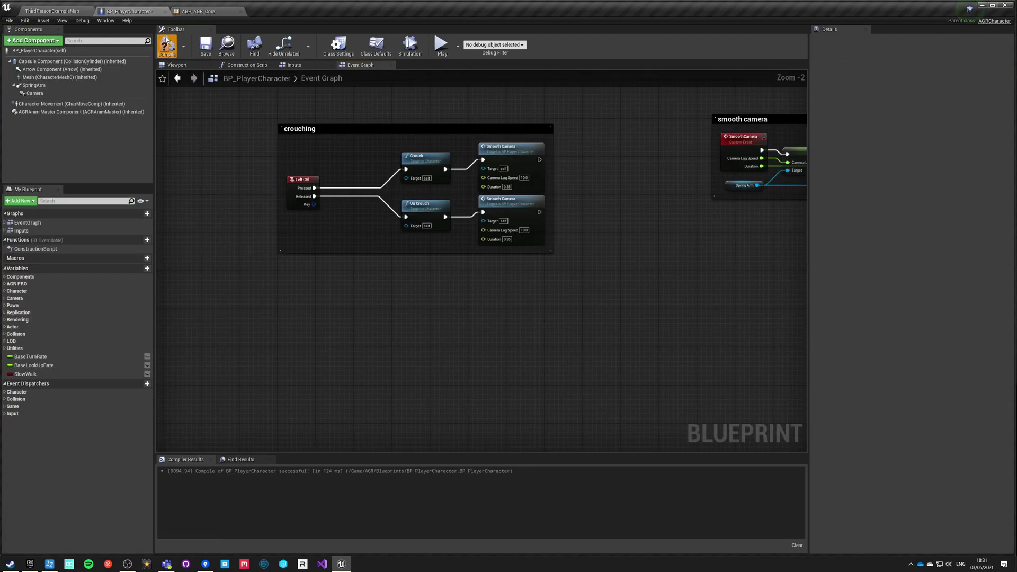
Step: Disconnect Left Ctrl's Released pin from Un Crouch and move the Left Ctrl and Crouch nodes apart within the crouching comment
right_click_drag(377, 223, 371, 275)
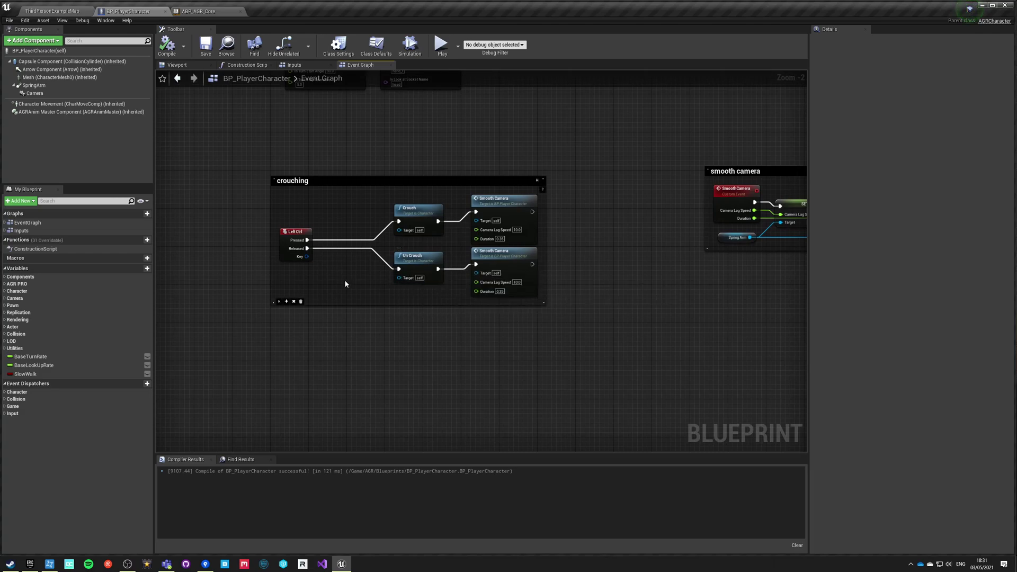
scroll(342, 279, "up", 2)
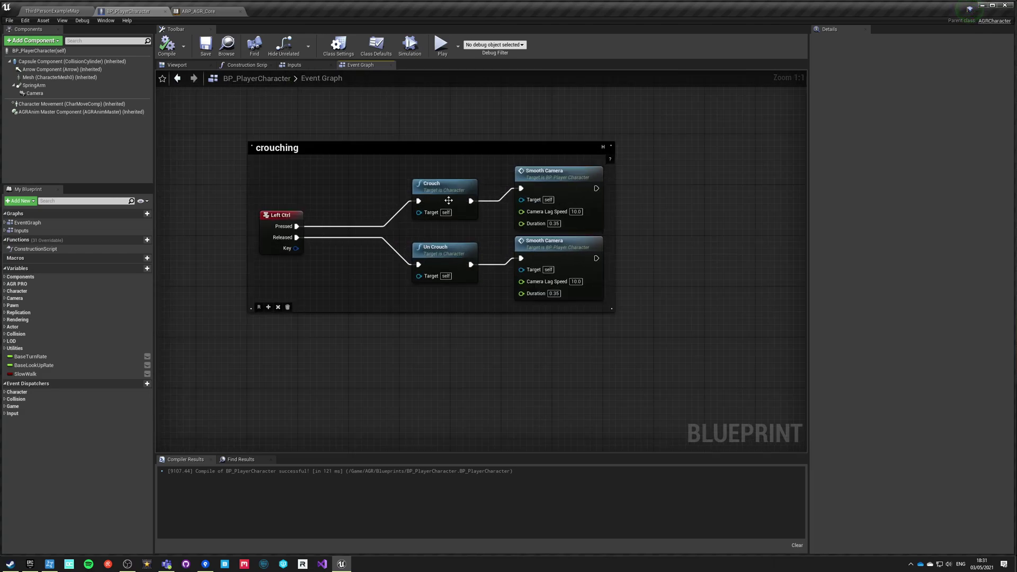
left_click_drag(423, 267, 375, 268)
left_click(294, 272)
scroll(296, 276, "down", 1)
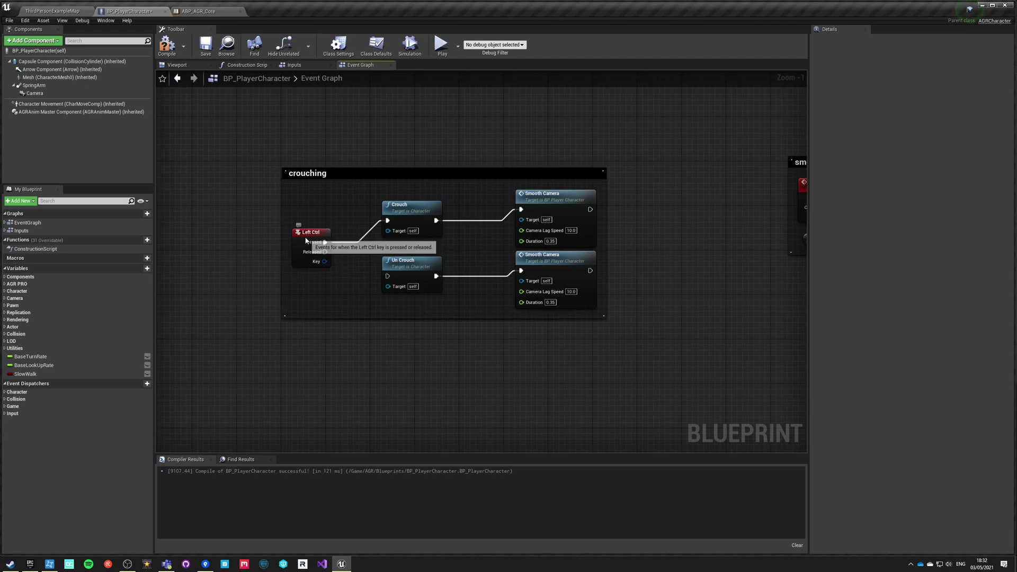
left_click_drag(306, 240, 245, 218)
right_click_drag(347, 247, 342, 312)
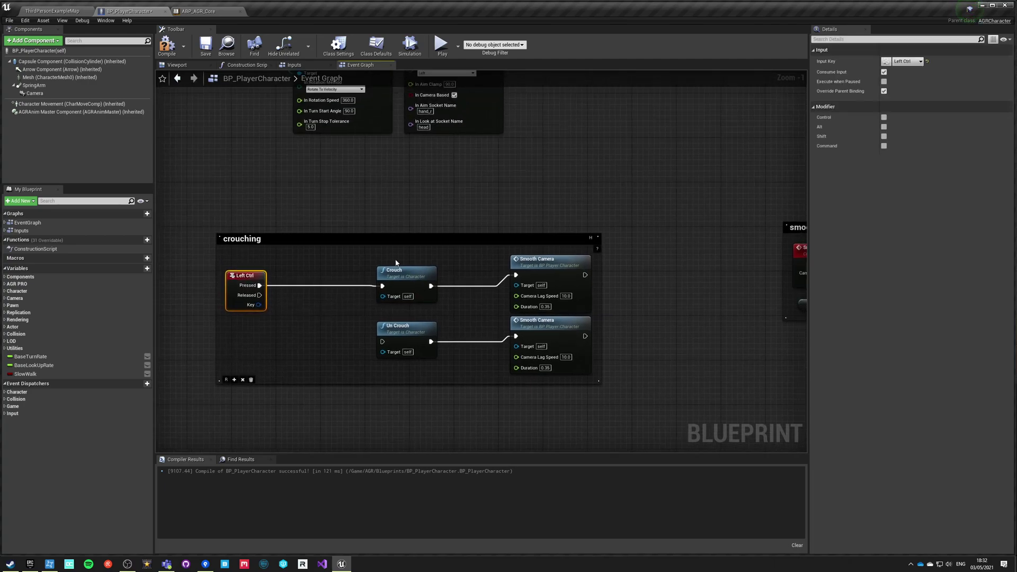
left_click_drag(413, 271, 475, 259)
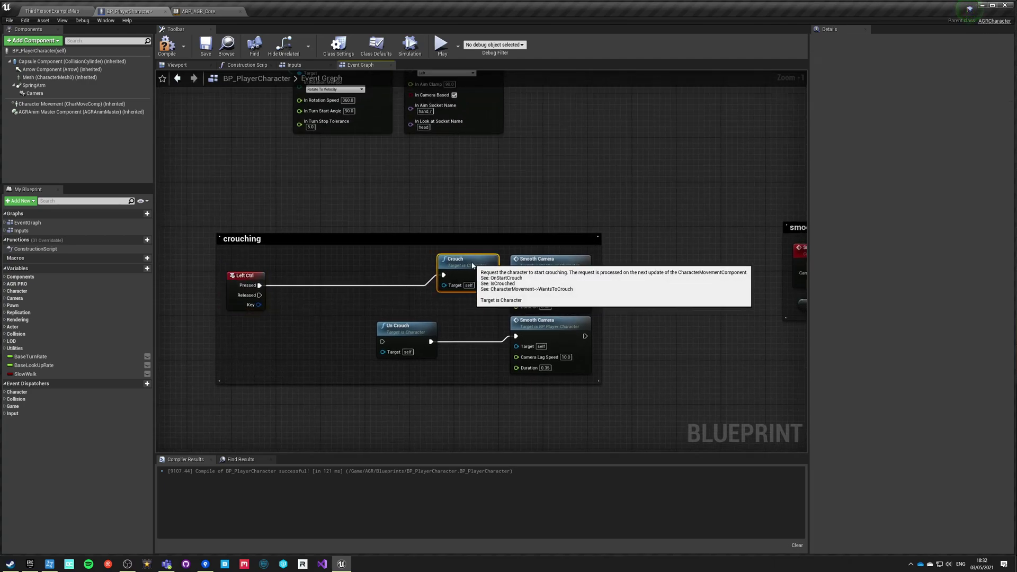
Step: Add an Is Crouched getter and a Branch after Left Ctrl Pressed, using Is Crouched as the condition and connecting False to Crouch
right_click(271, 338)
type("is crouch")
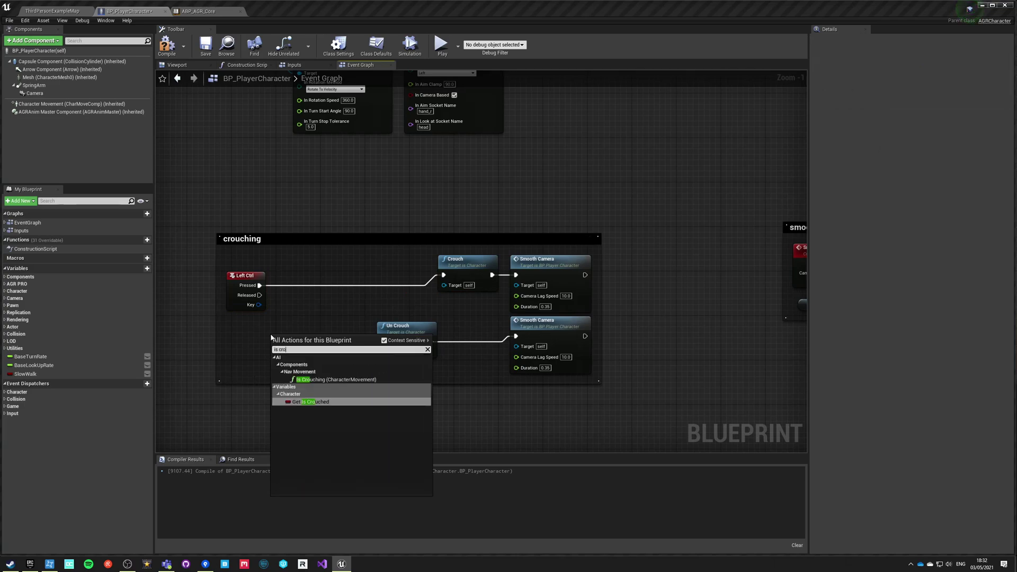
left_click(311, 402)
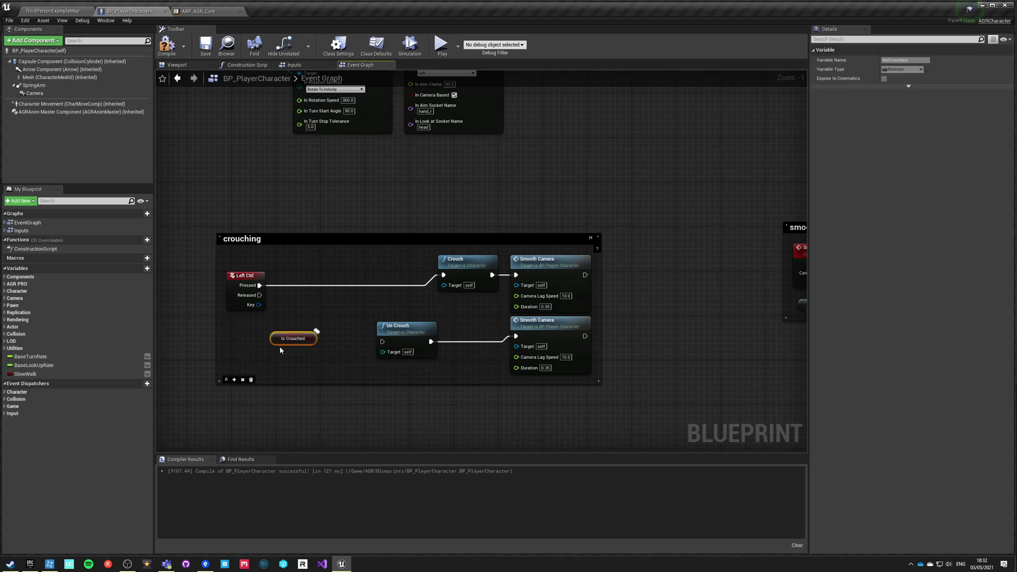
left_click_drag(276, 295, 236, 262)
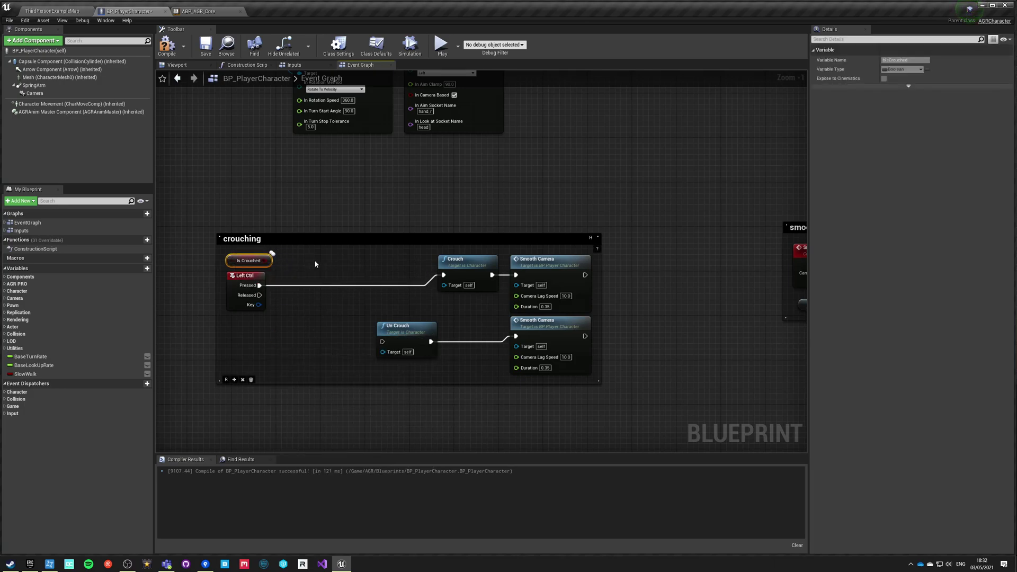
left_click(305, 267)
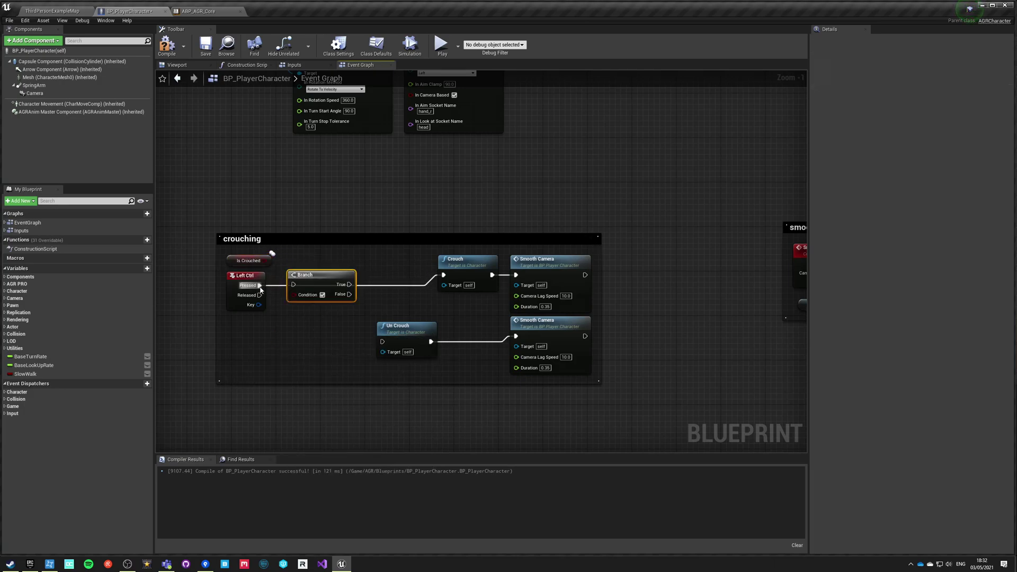
left_click_drag(236, 261, 297, 312)
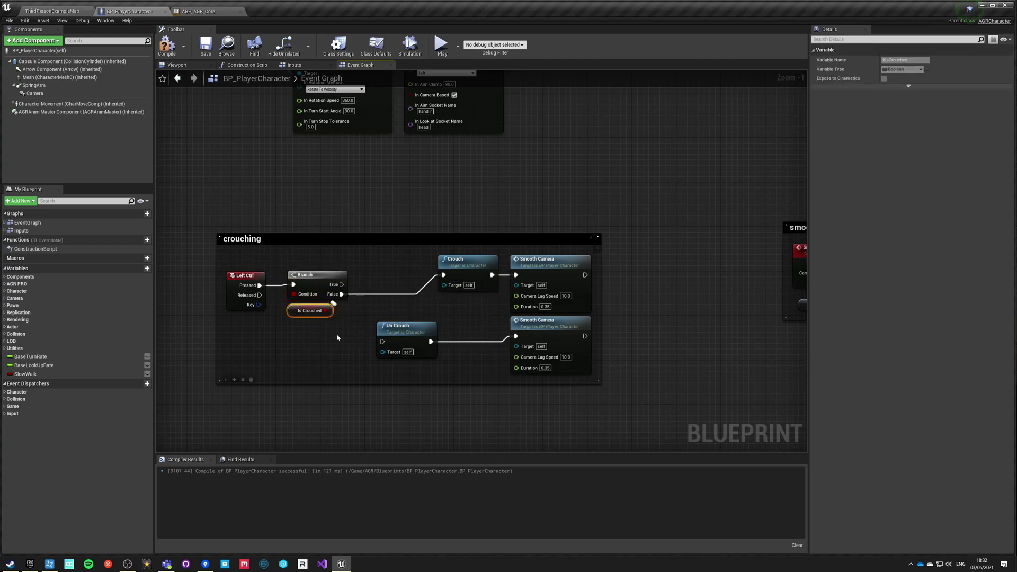
Step: Move Un Crouch beside its Smooth Camera node, place the Crouch pair beneath it, and connect the Branch's True output to Un Crouch
left_click_drag(390, 334, 439, 328)
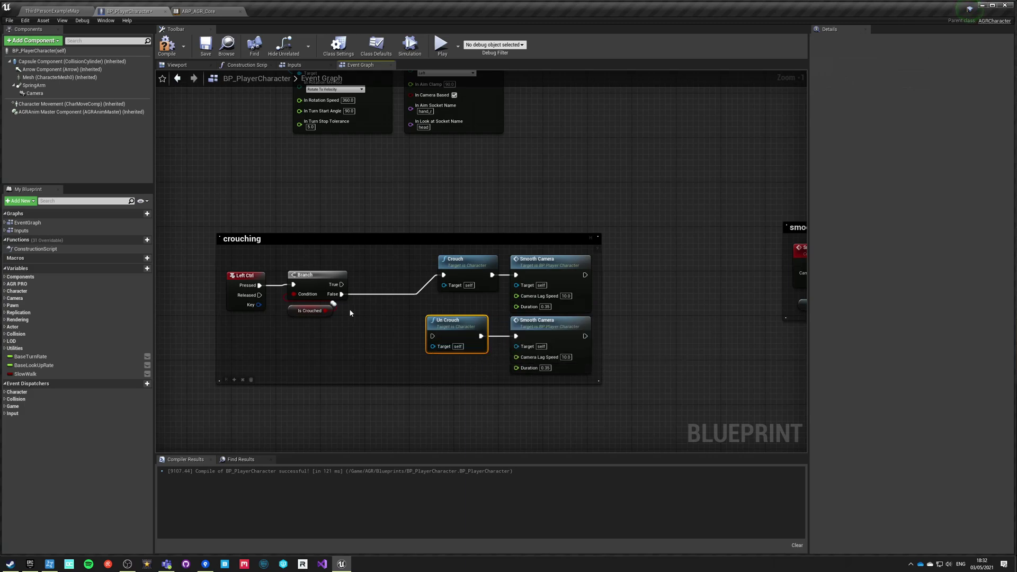
left_click_drag(456, 259, 449, 401)
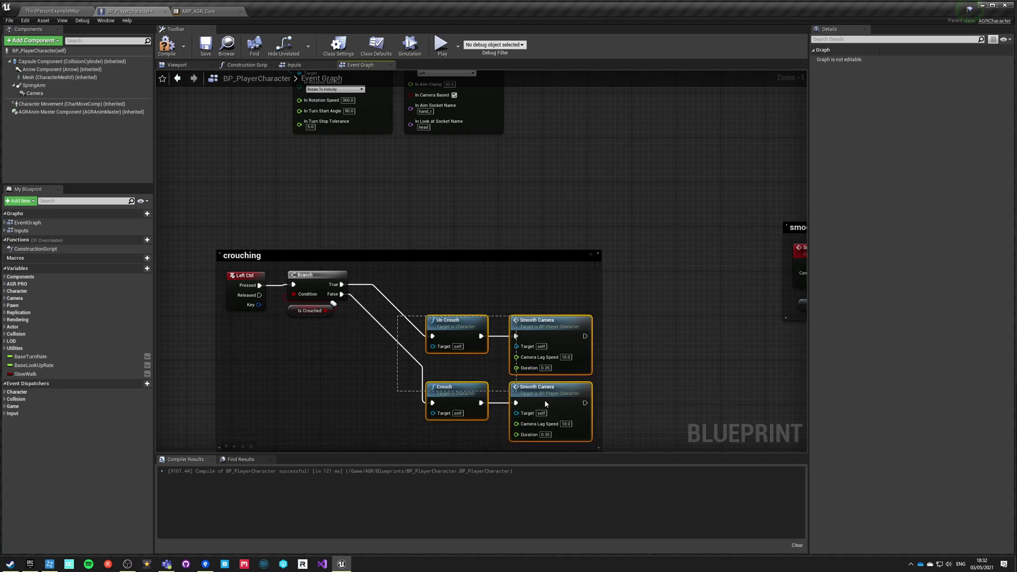